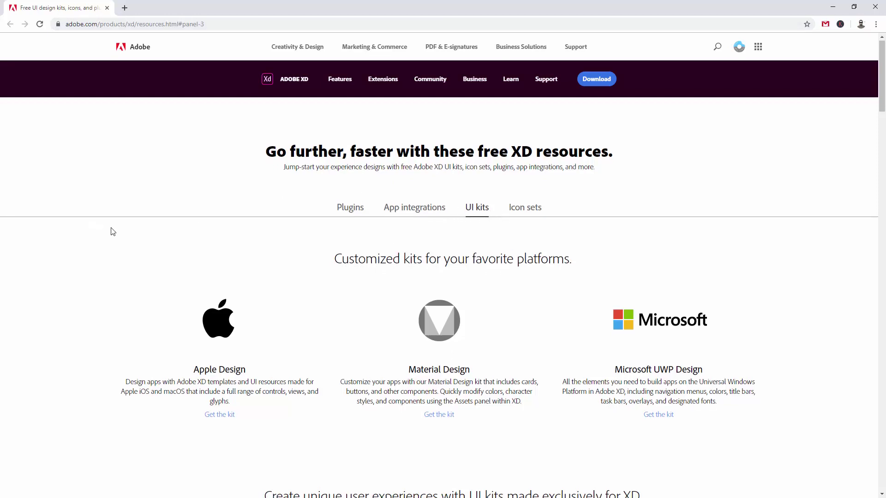
- Scroll the UI kits list to the Navigo kit and highlight its title text
scroll(110, 232, "down", 4)
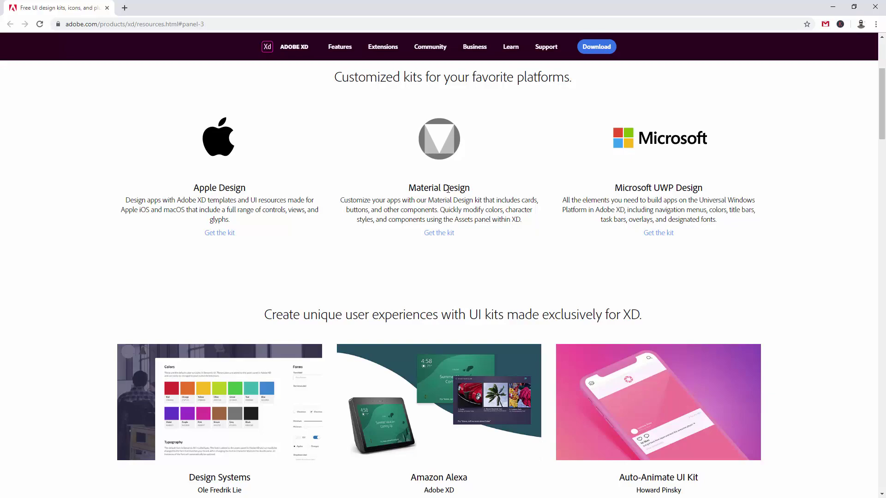
scroll(74, 221, "down", 15)
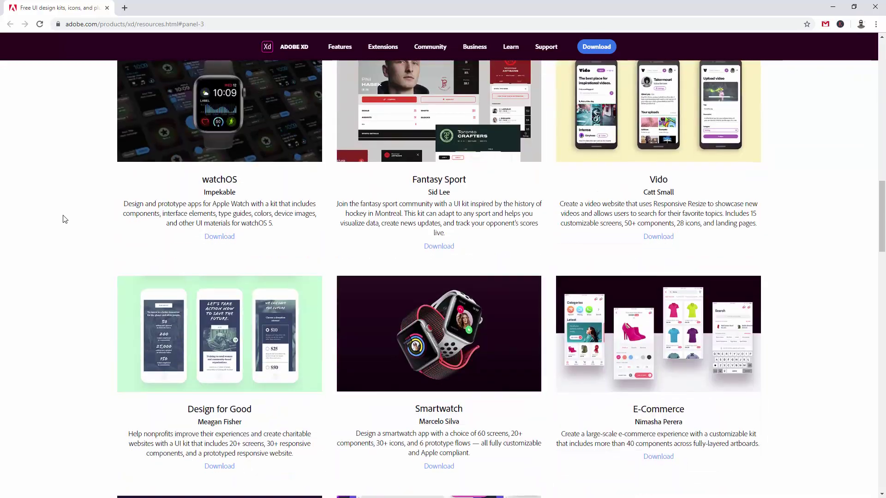
scroll(65, 219, "down", 20)
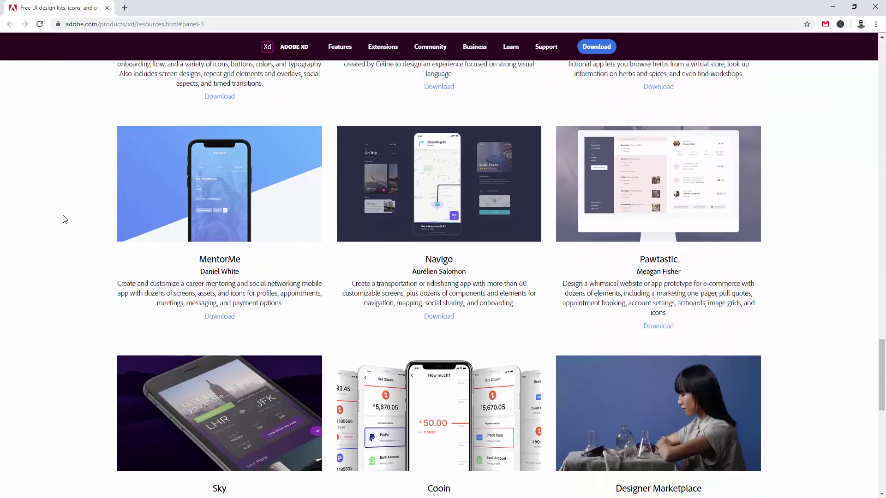
scroll(64, 219, "down", 5)
scroll(65, 219, "up", 5)
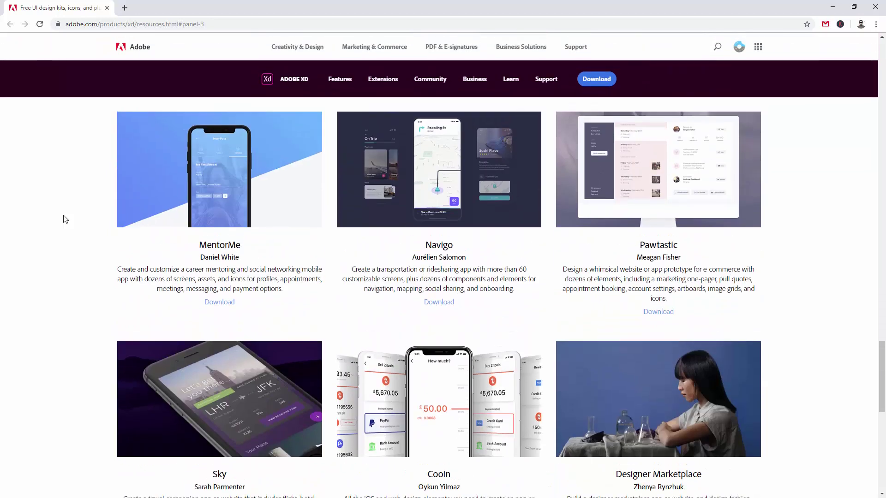
scroll(65, 219, "up", 1)
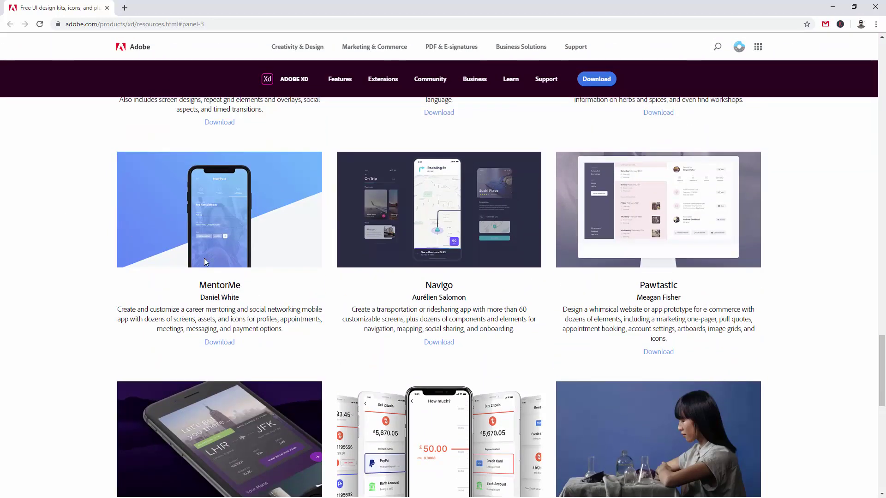
left_click_drag(452, 283, 424, 285)
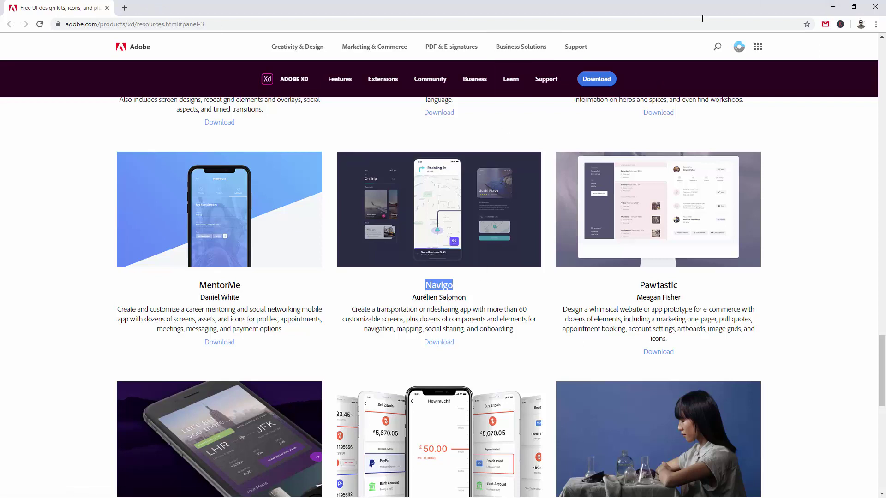
- Minimize Chrome, browse Add-ons on the XD Home screen, then return to the navigo-ui canvas
left_click(830, 8)
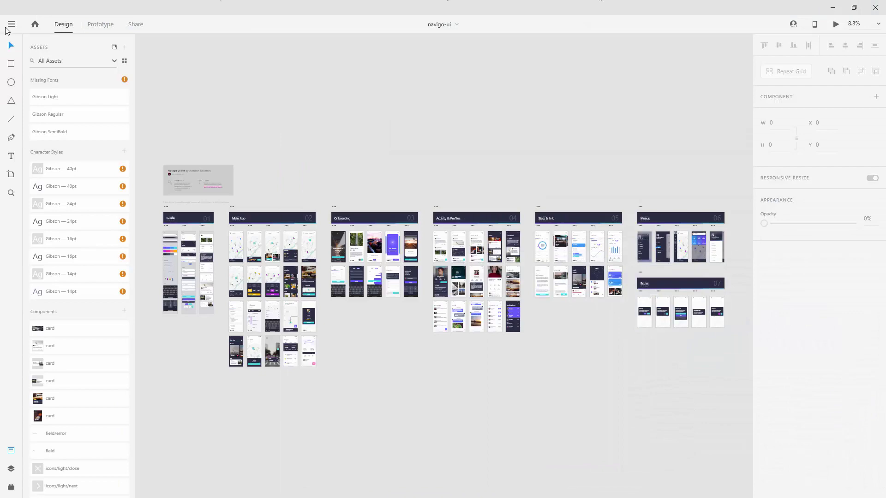
left_click(35, 25)
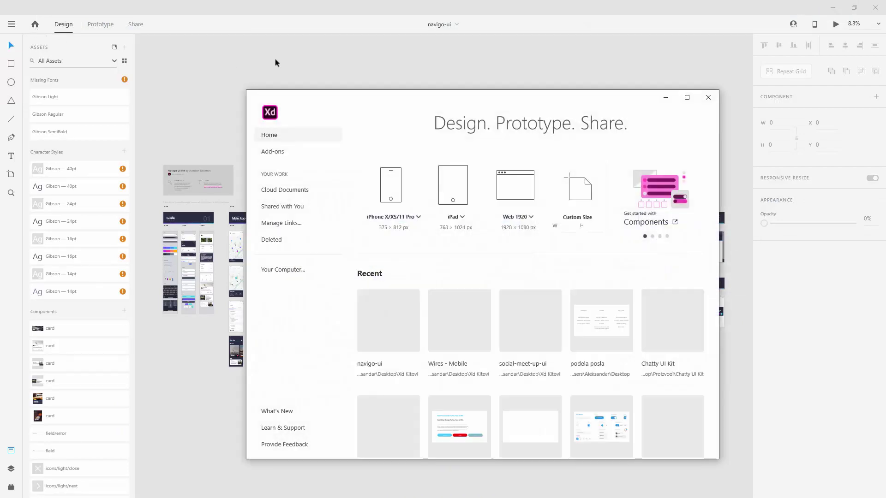
left_click(267, 153)
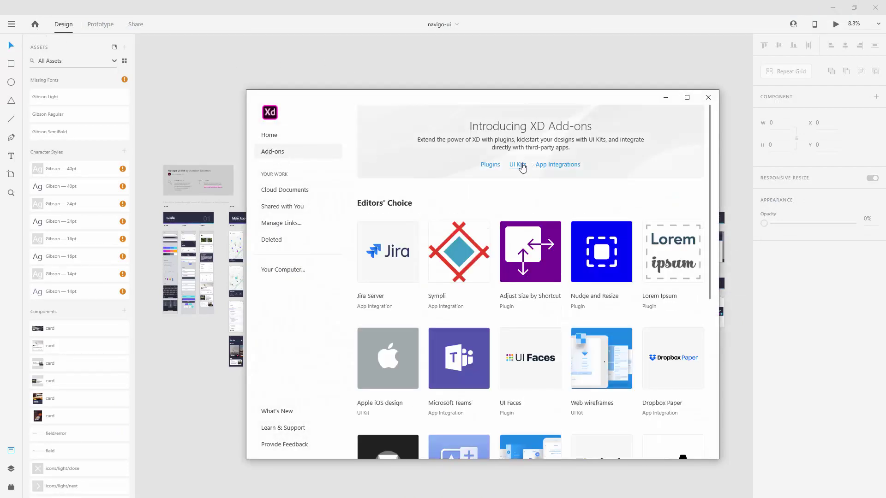
left_click(707, 98)
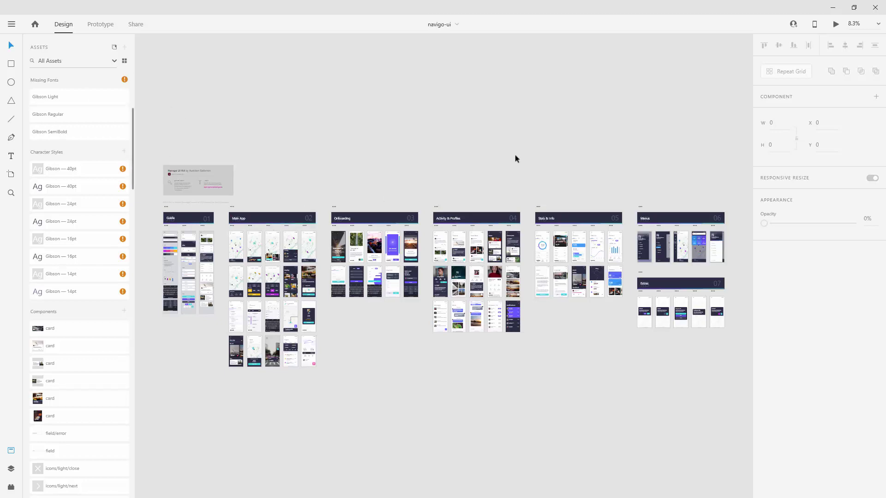
left_click(35, 24)
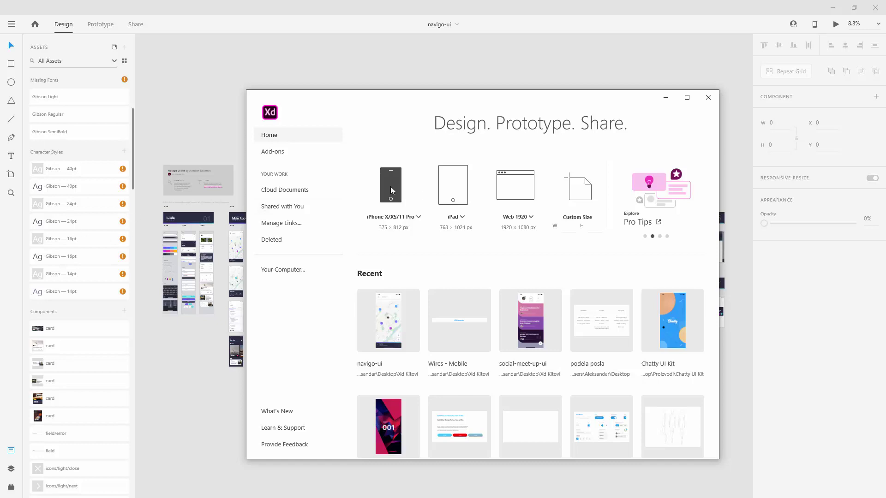
left_click(390, 189)
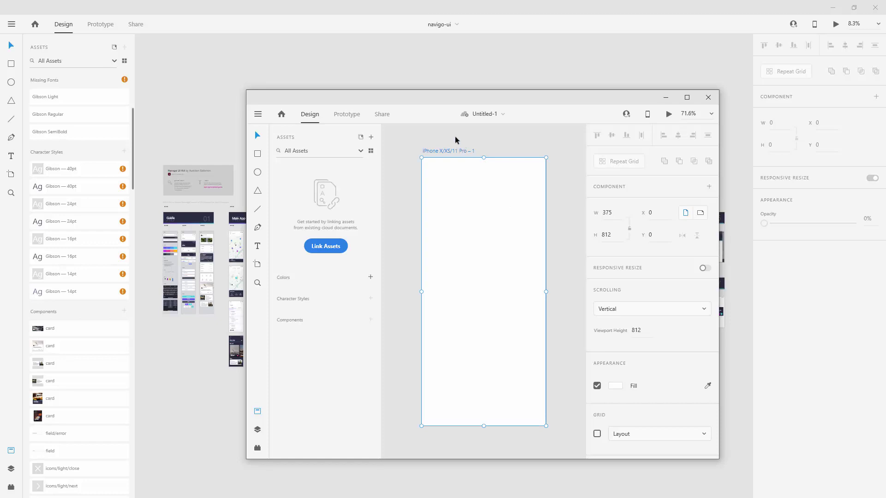
left_click_drag(461, 97, 502, 97)
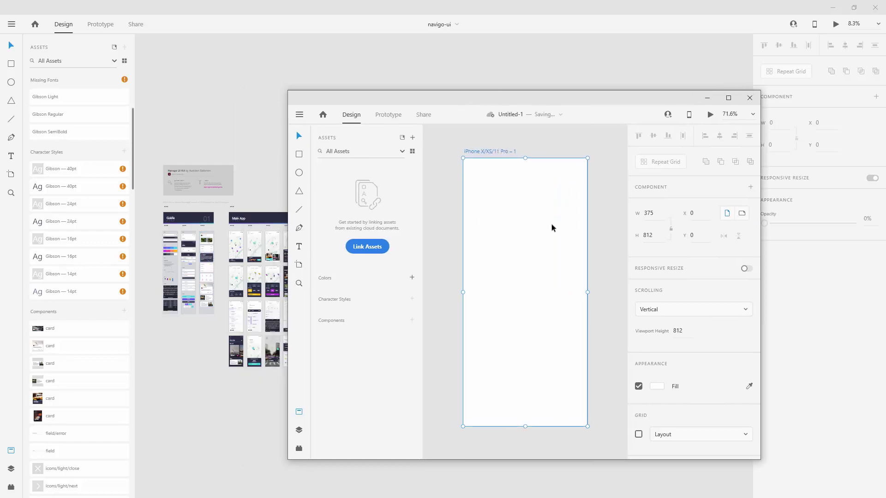
left_click(747, 97)
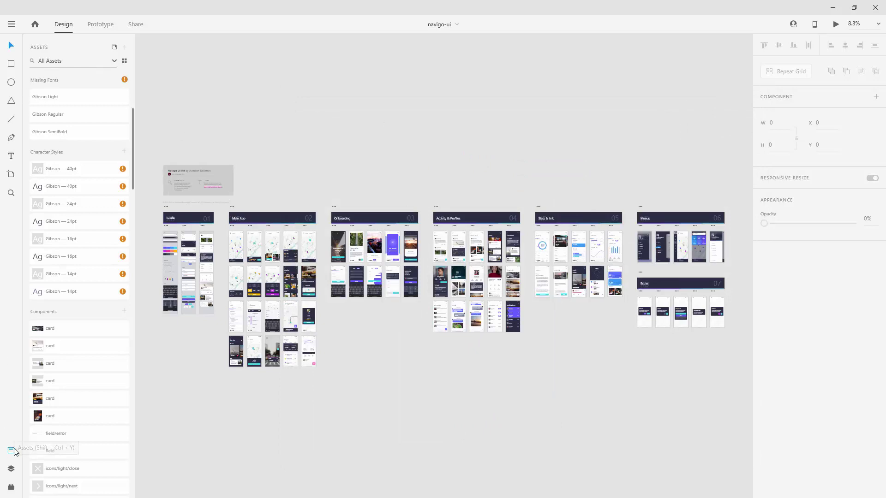
- Edit the #2A2E43 colour asset to hex 3EC6FF so the headers turn light blue
scroll(83, 139, "up", 5)
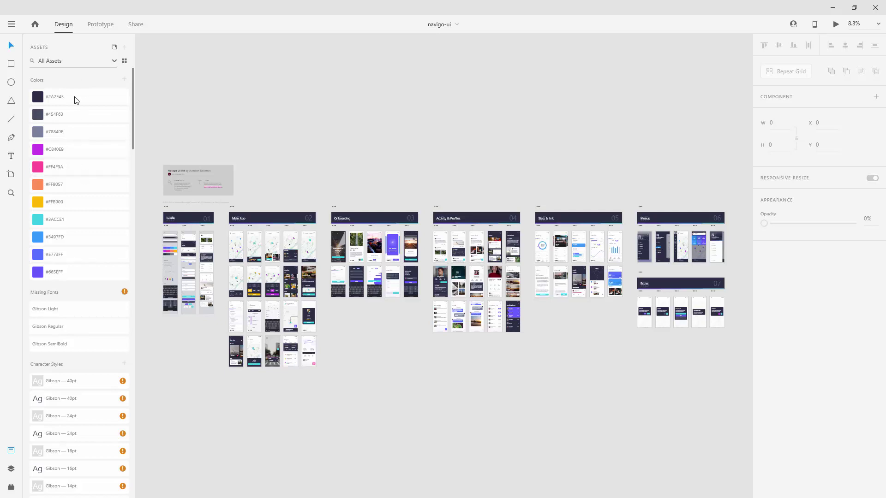
right_click(76, 98)
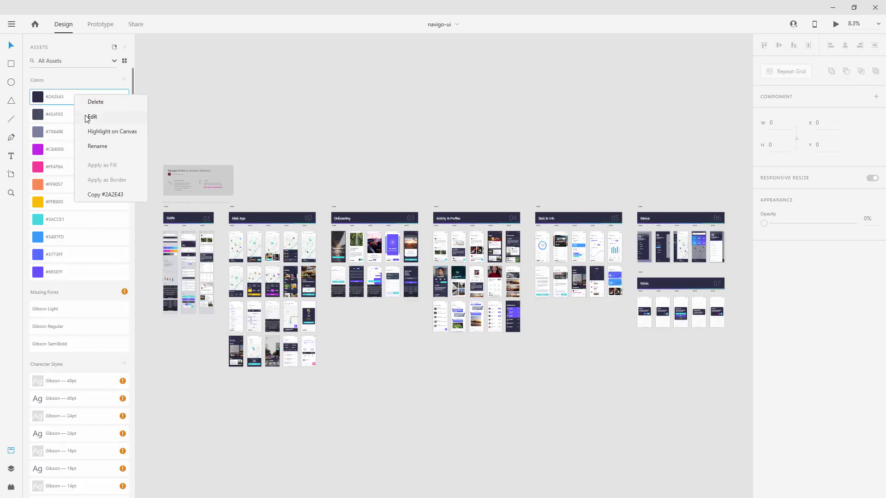
left_click(85, 114)
left_click_drag(85, 115, 85, 84)
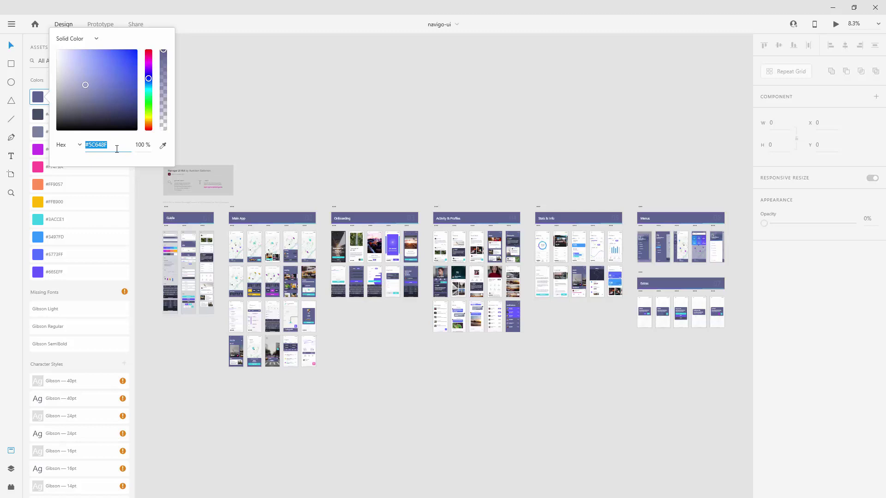
type("3ec6ff")
key("Return")
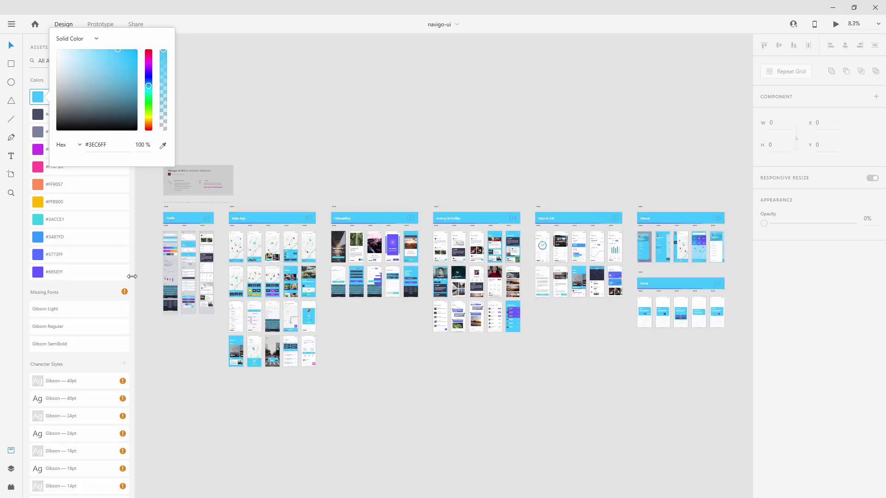
left_click(400, 139)
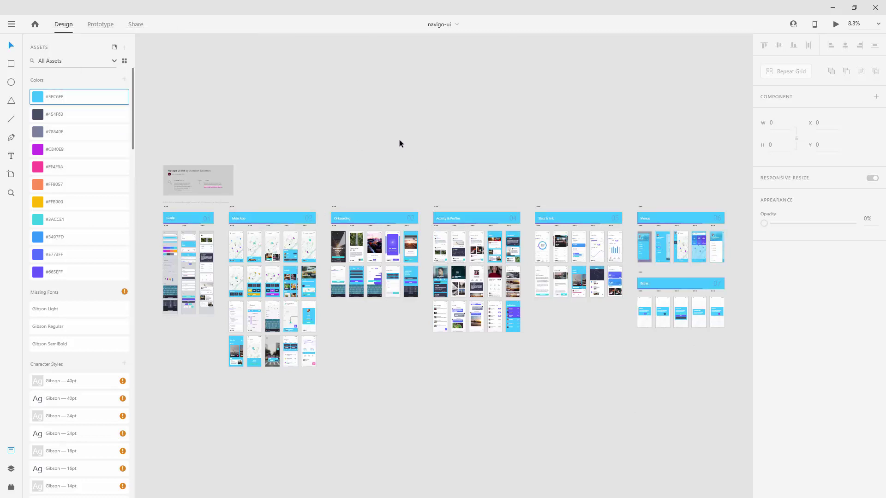
- Undo the recolour so the swatch returns to #2A2E43, then scroll through the assets
key("ctrl+z")
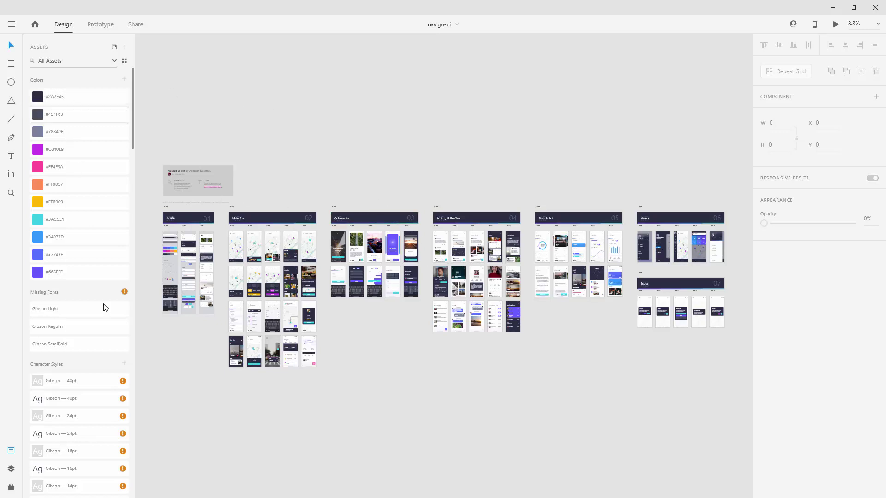
scroll(65, 207, "down", 5)
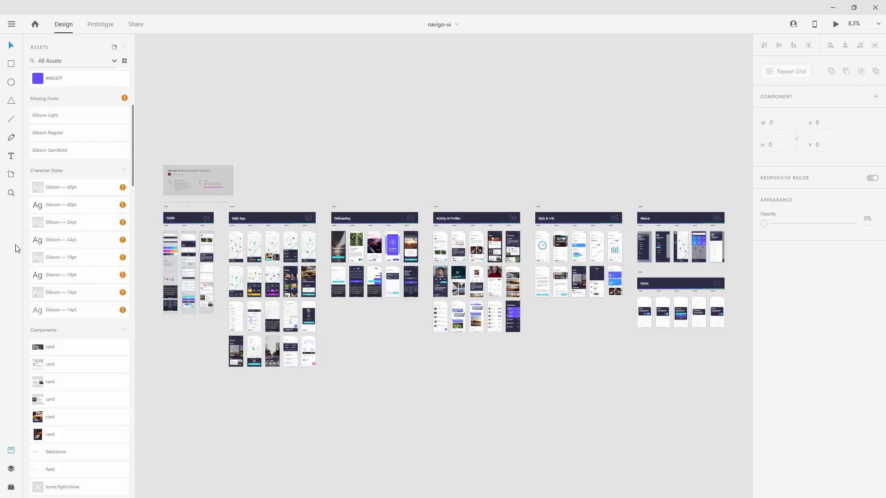
scroll(46, 265, "down", 5)
scroll(70, 323, "down", 10)
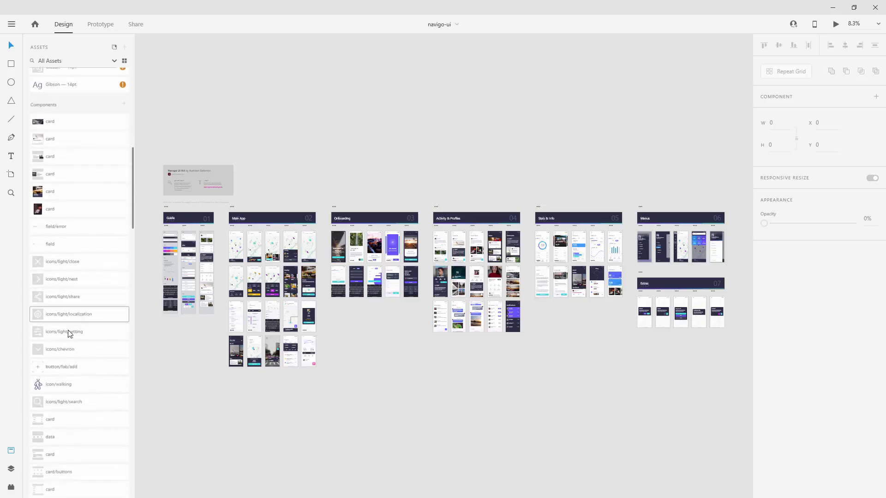
scroll(71, 333, "down", 10)
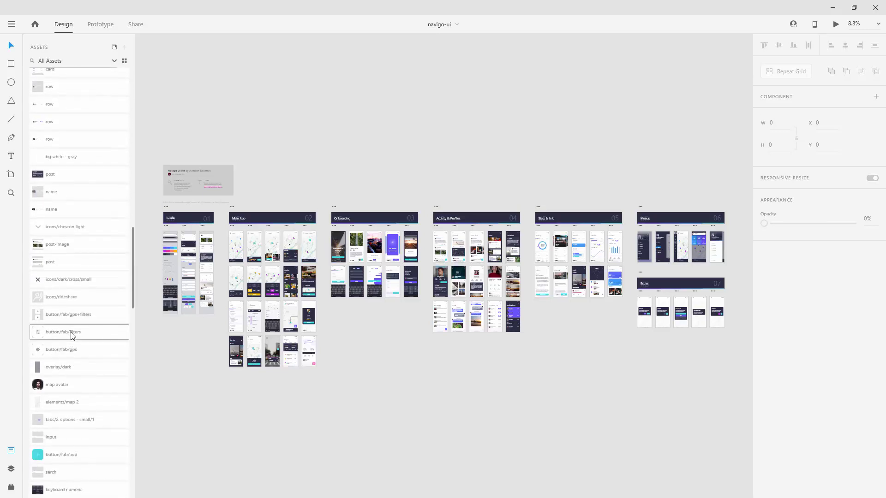
scroll(70, 333, "up", 15)
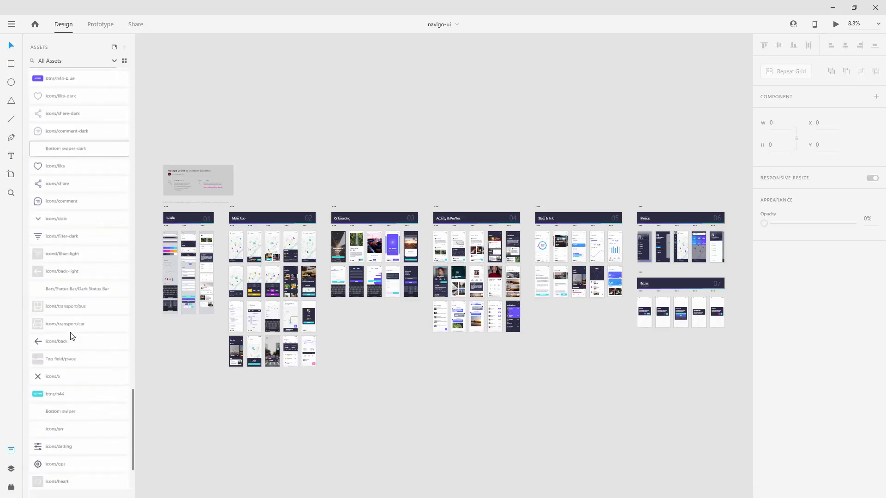
scroll(71, 328, "up", 7)
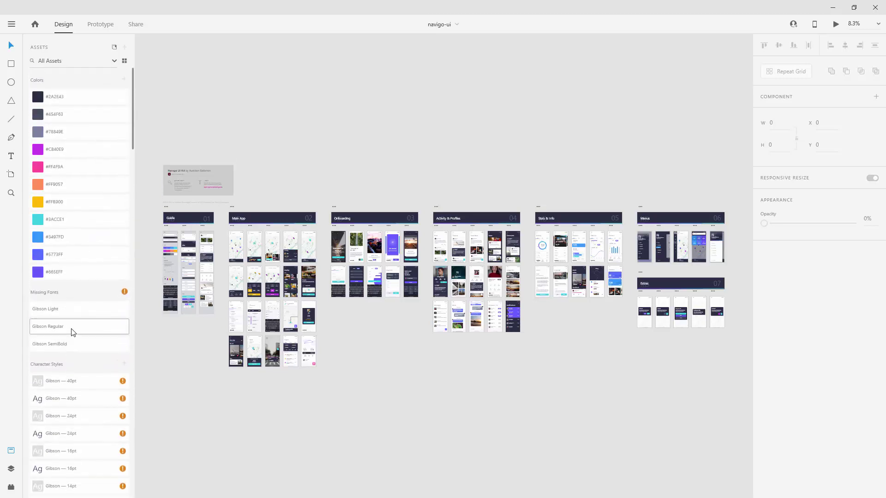
- Preview the assets as a widened grid, then restore the narrow labelled list
left_click(124, 60)
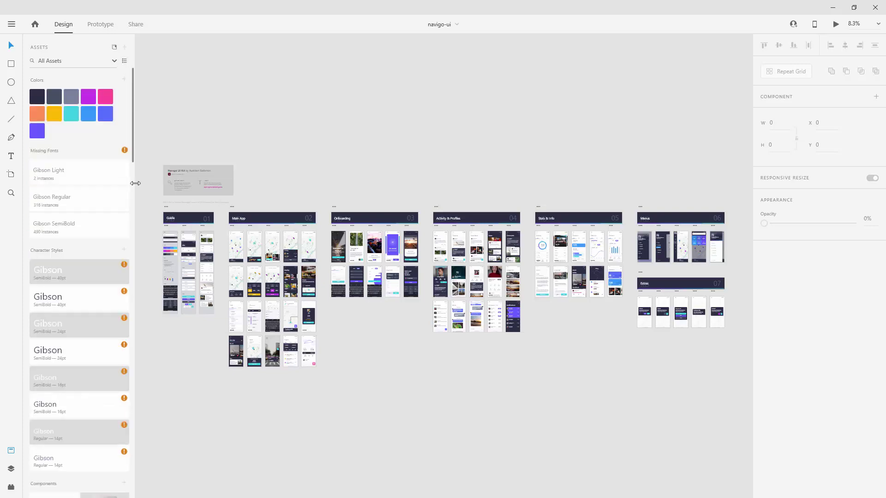
left_click_drag(135, 183, 606, 163)
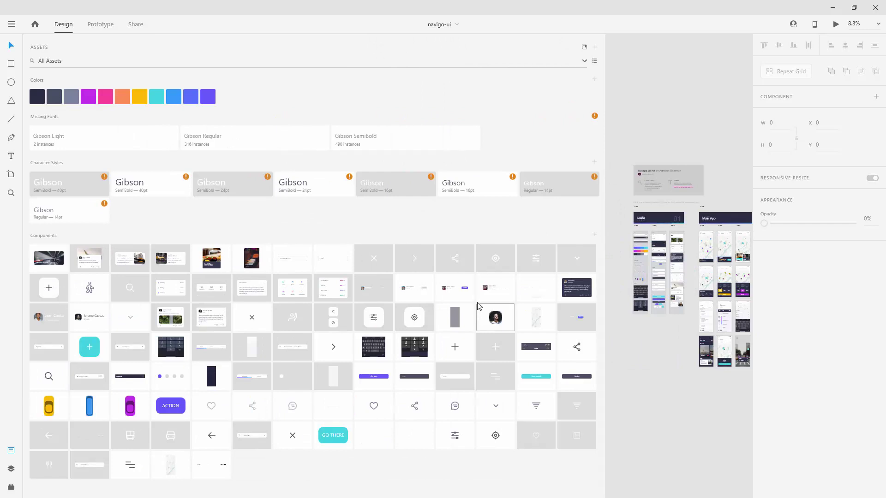
left_click_drag(605, 115, 99, 116)
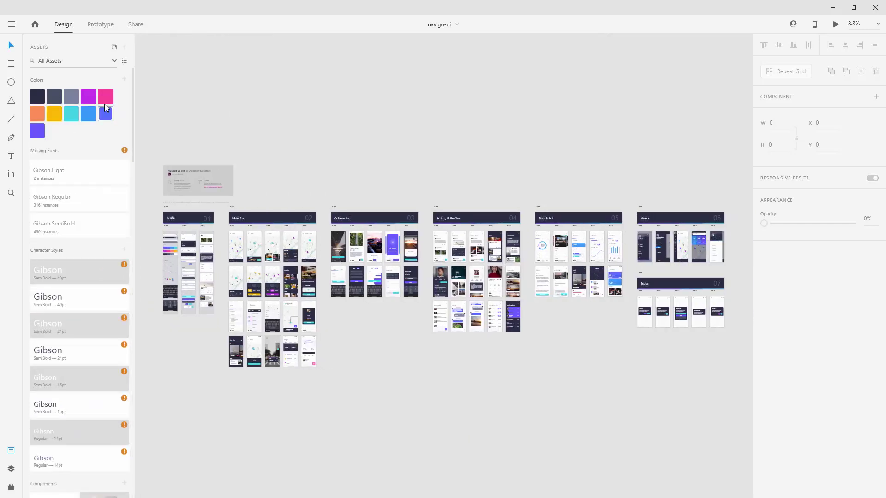
left_click(124, 61)
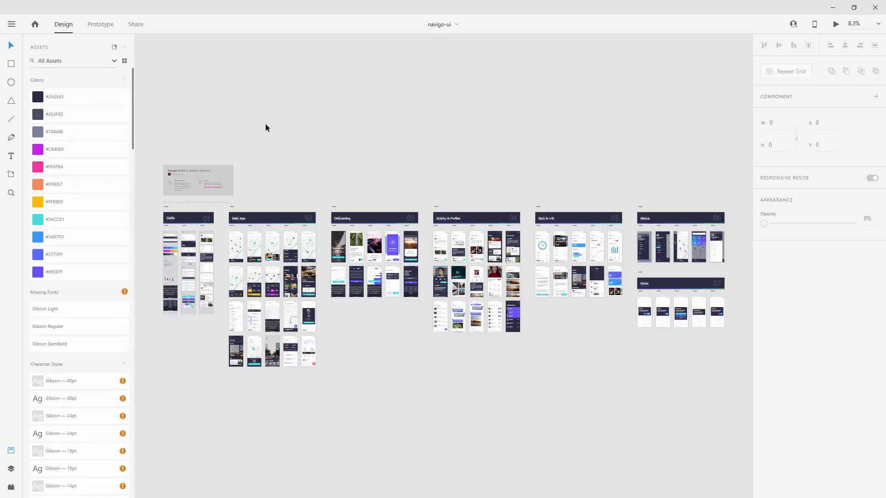
scroll(164, 178, "up", 5)
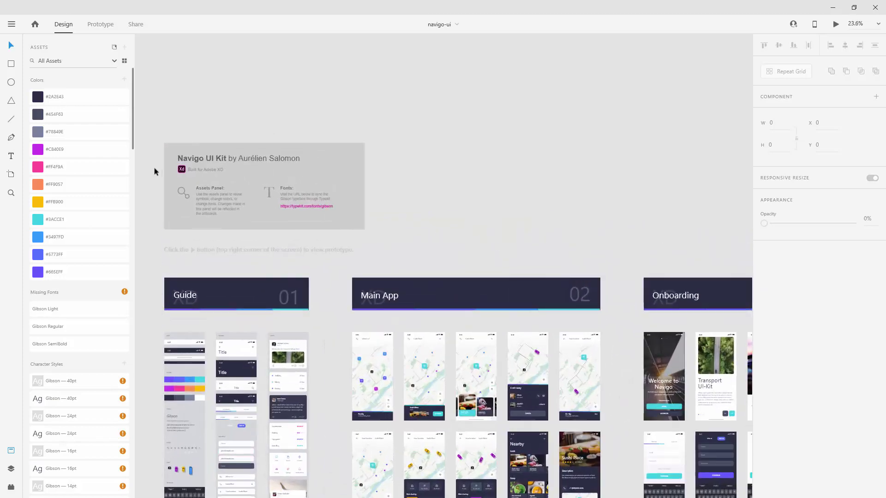
scroll(154, 167, "up", 2)
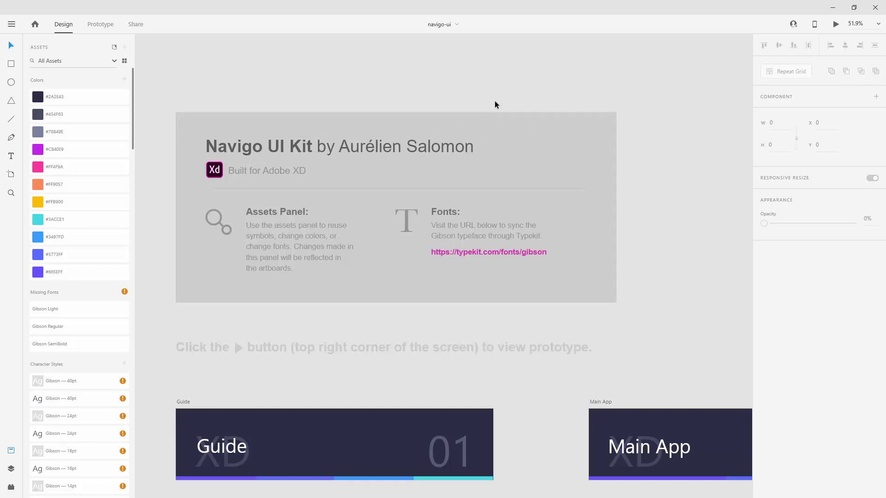
left_click(835, 26)
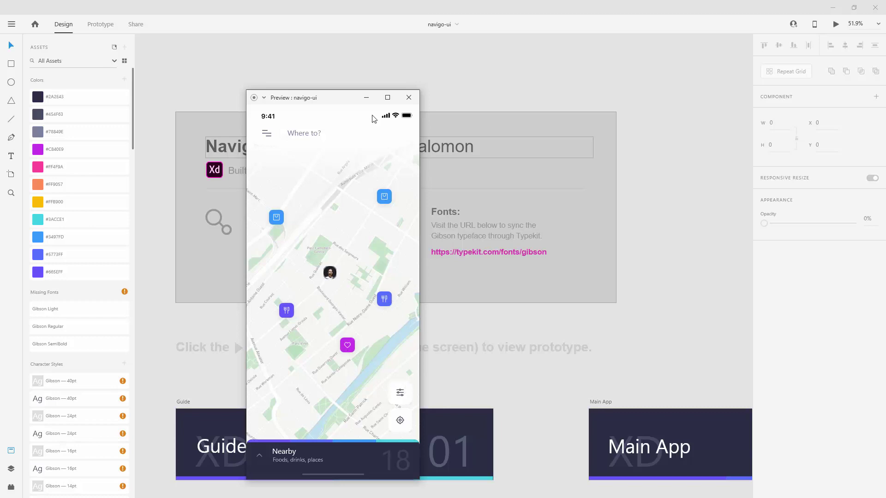
left_click(291, 135)
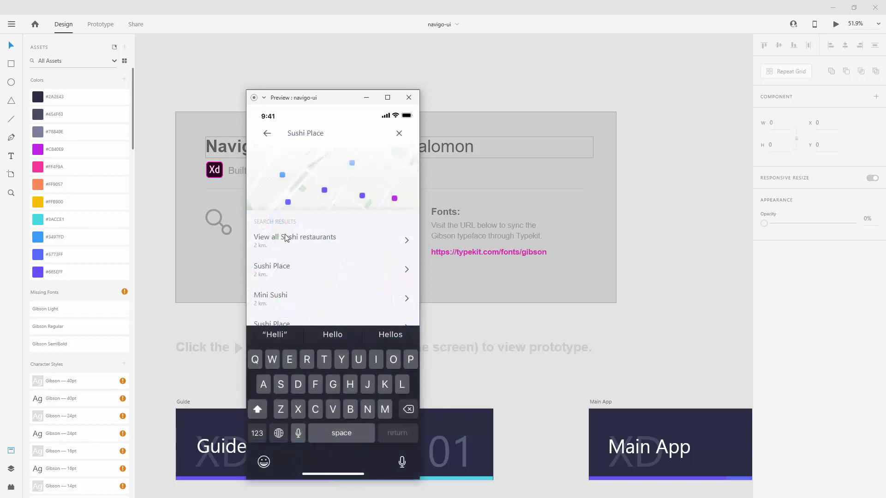
left_click(268, 135)
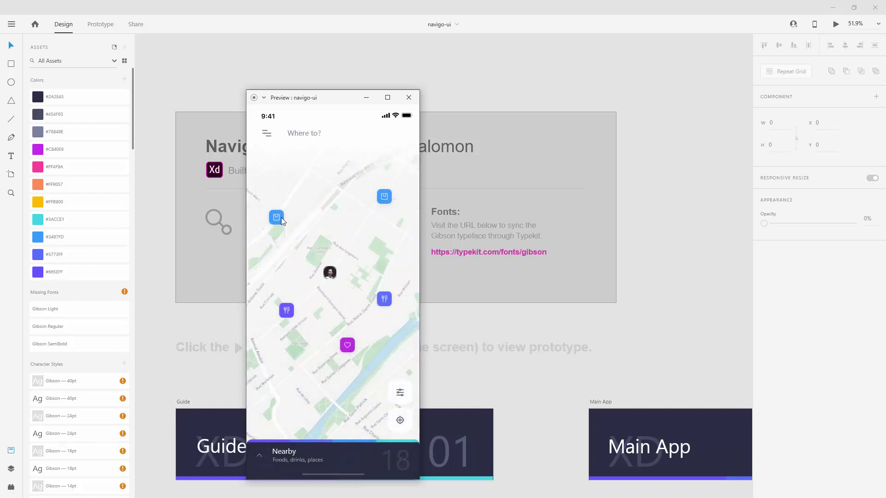
left_click(409, 97)
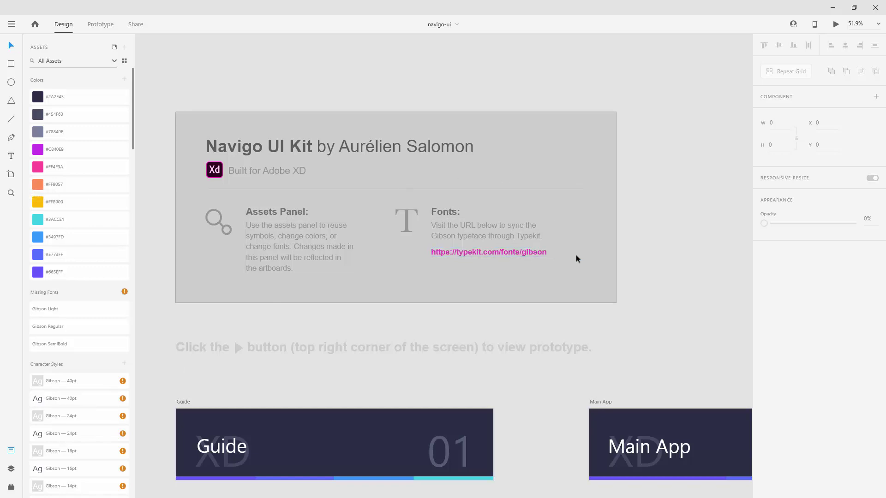
scroll(75, 214, "down", 5)
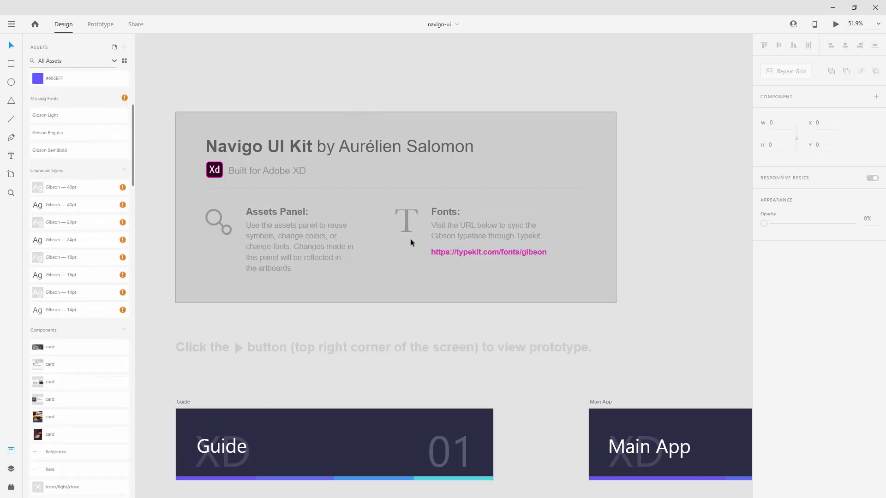
scroll(410, 239, "down", 4)
scroll(415, 243, "down", 5)
scroll(324, 134, "up", 4)
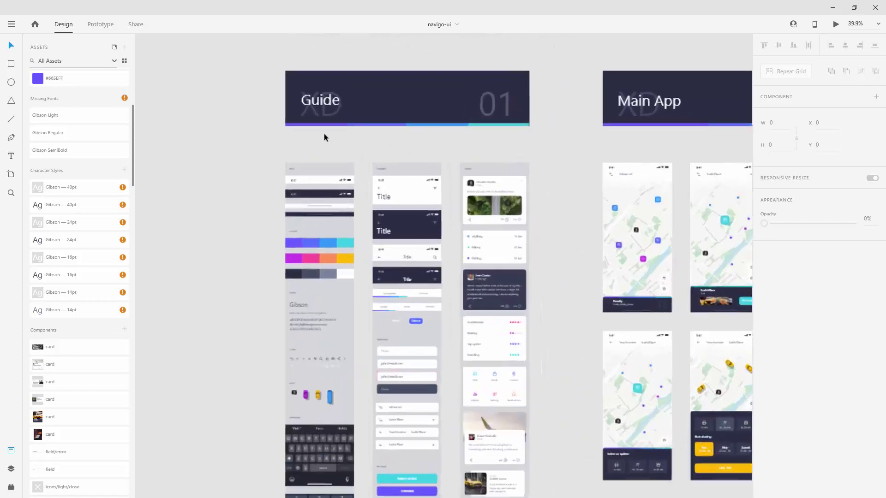
scroll(295, 200, "down", 1)
scroll(295, 199, "down", 1)
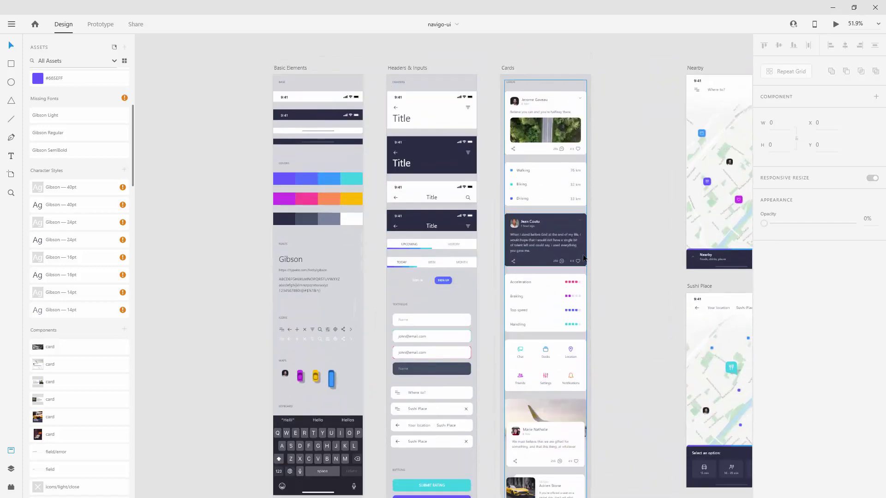
scroll(582, 260, "down", 4)
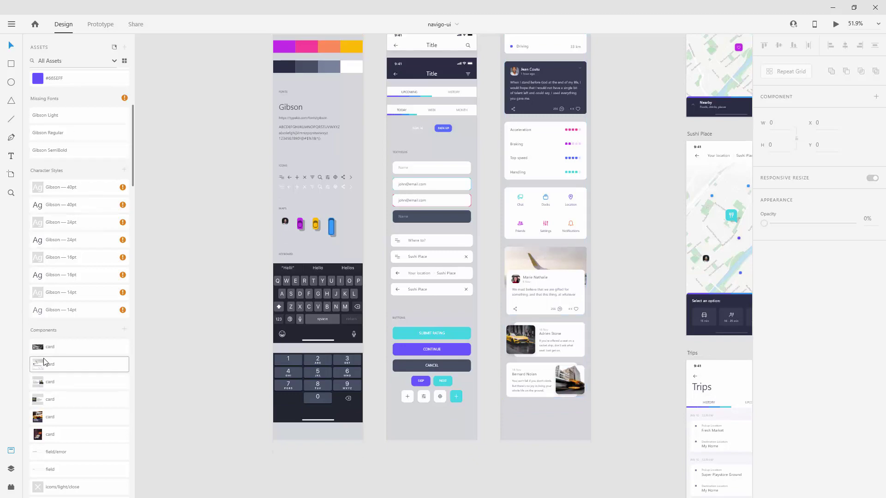
scroll(563, 106, "up", 2)
scroll(561, 100, "up", 1)
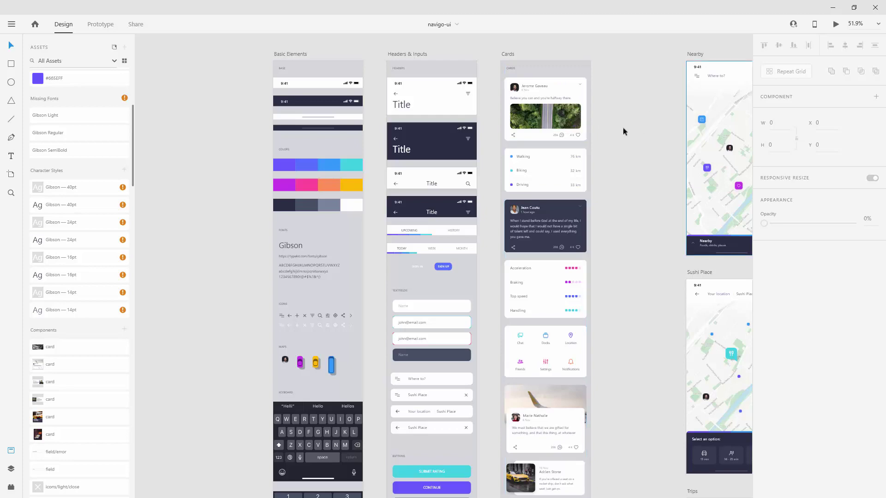
scroll(326, 160, "down", 3)
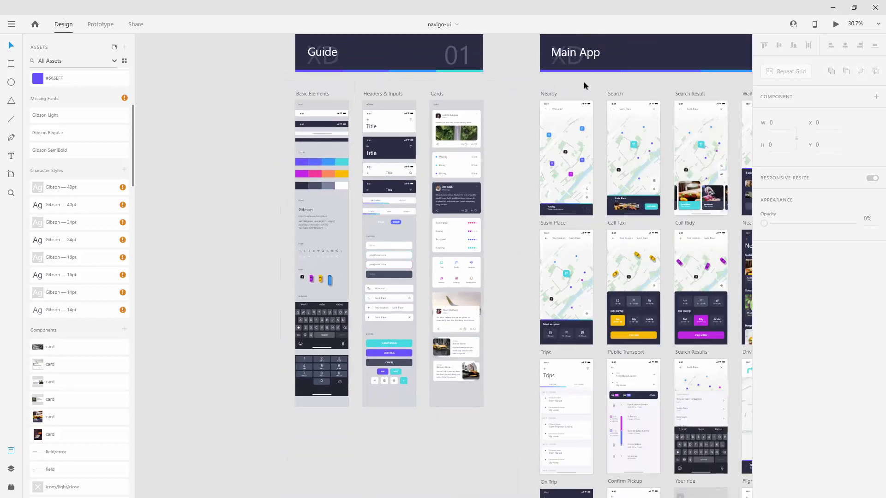
left_click_drag(584, 86, 270, 42)
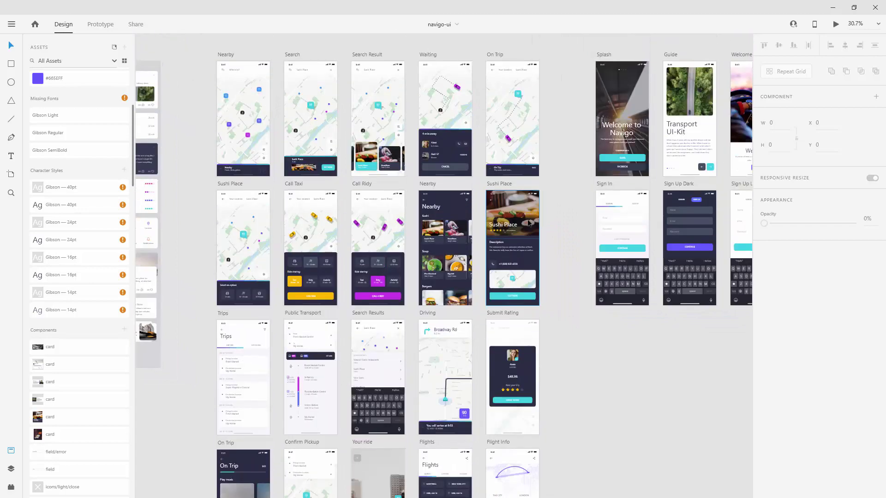
scroll(529, 223, "up", 2)
left_click_drag(643, 87, 259, 88)
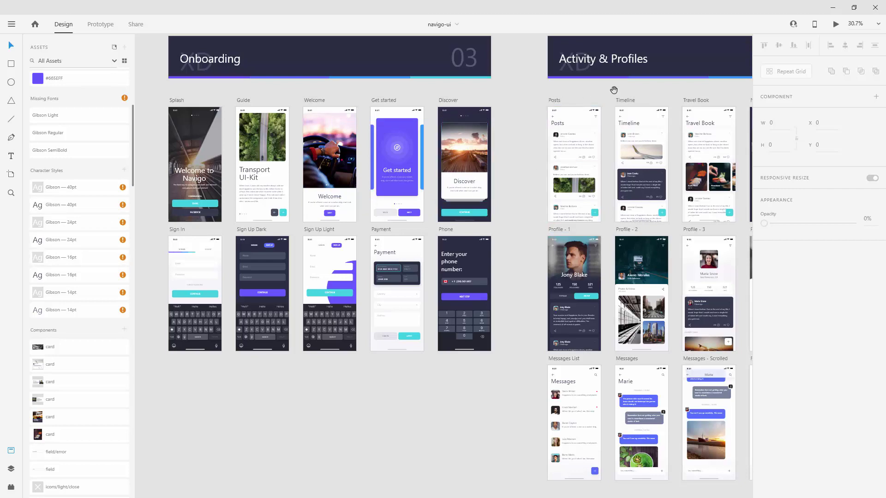
left_click_drag(613, 89, 312, 89)
scroll(61, 365, "down", 1)
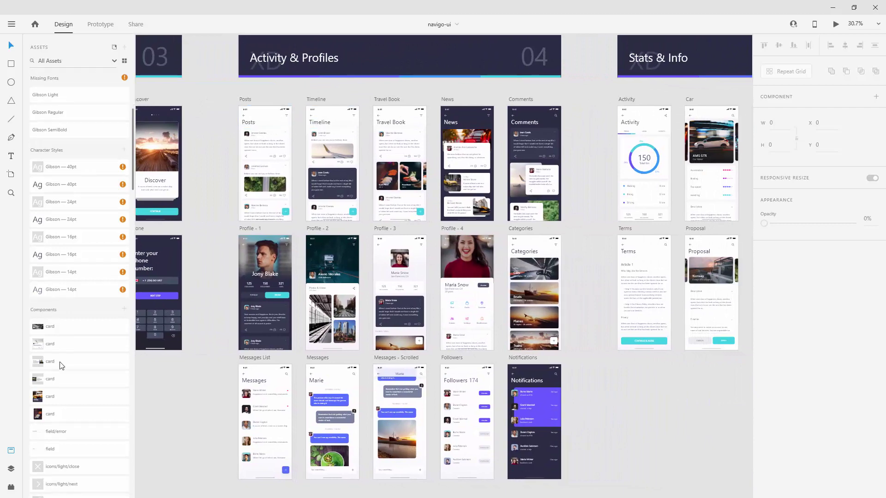
scroll(61, 366, "up", 4)
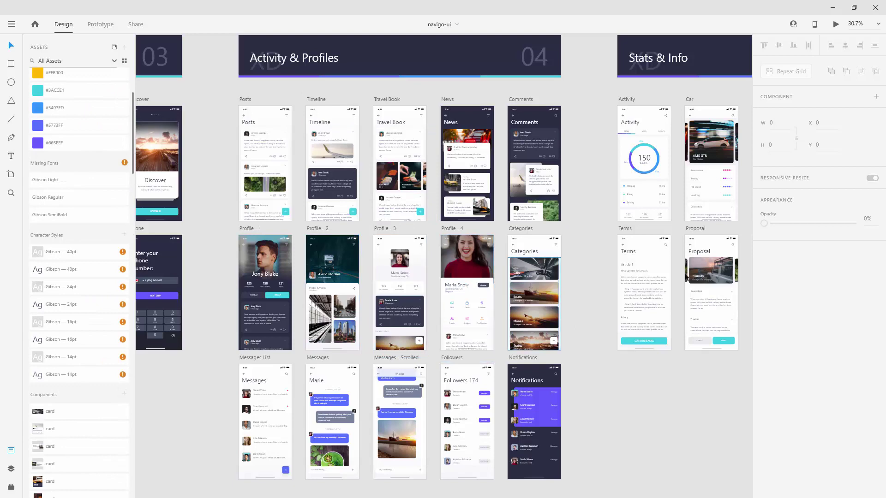
left_click_drag(588, 93, 241, 93)
scroll(248, 87, "right", 3)
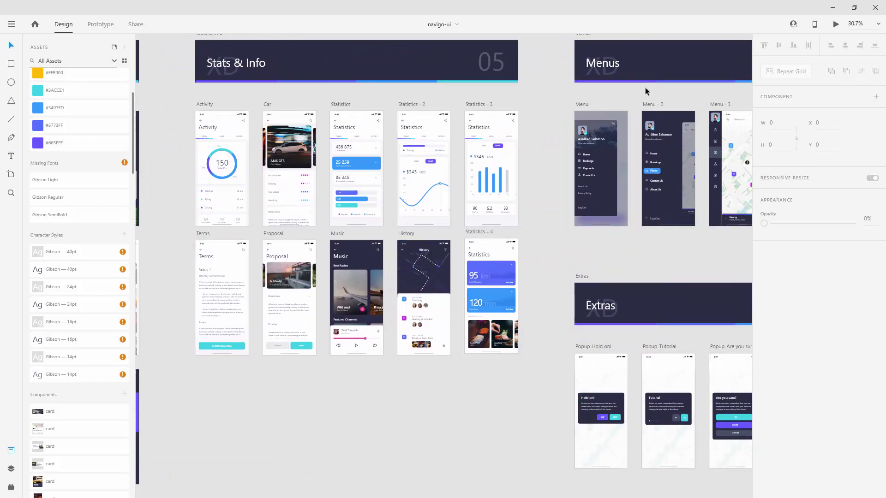
left_click_drag(678, 87, 413, 111)
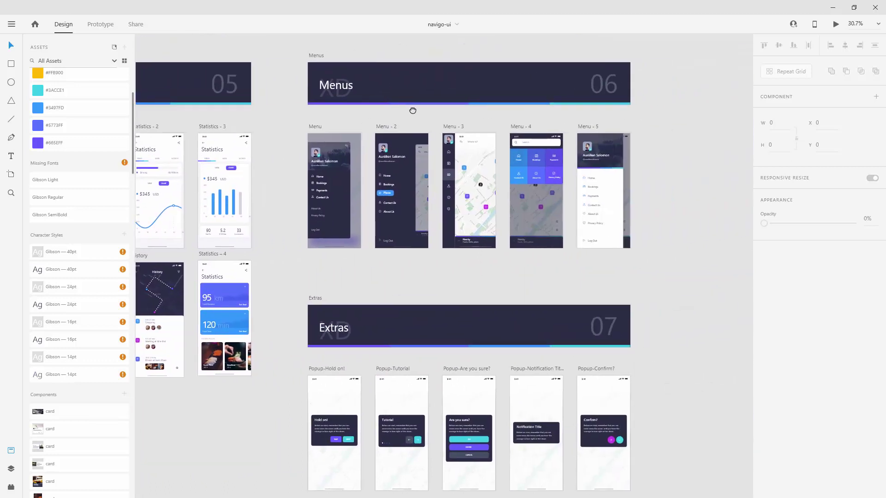
scroll(403, 392, "down", 5)
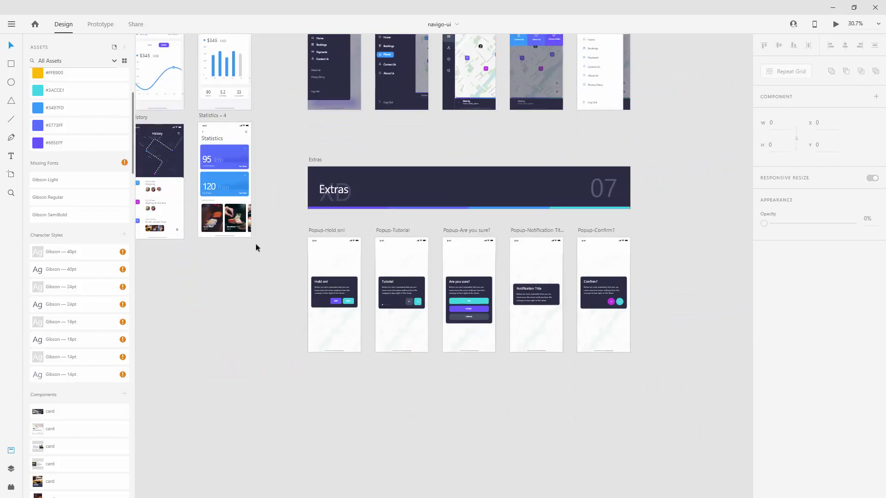
scroll(538, 295, "up", 5)
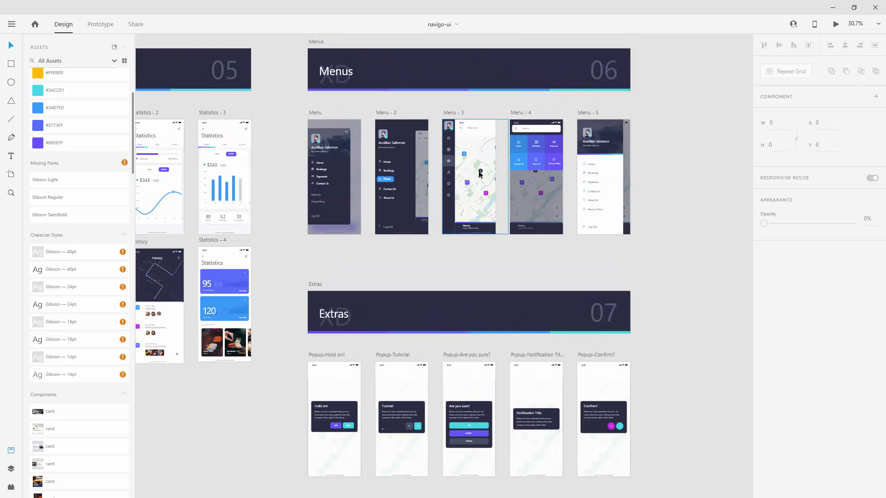
scroll(628, 147, "down", 8)
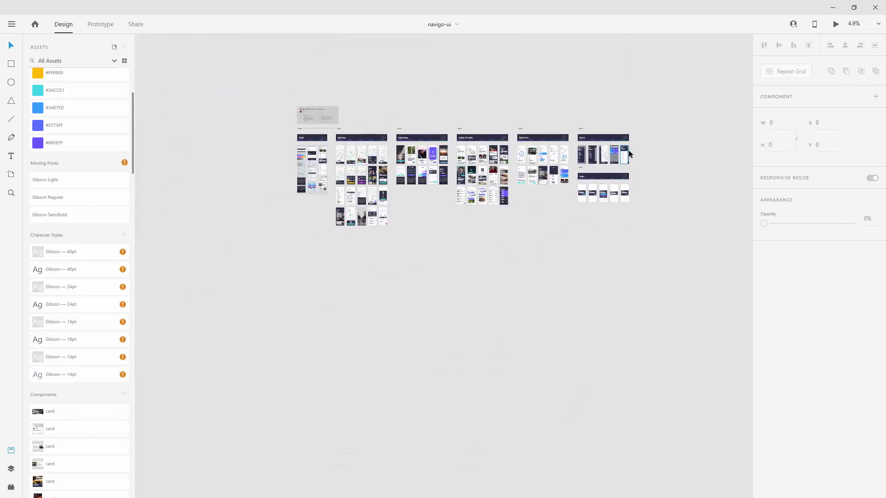
key("ctrl+0")
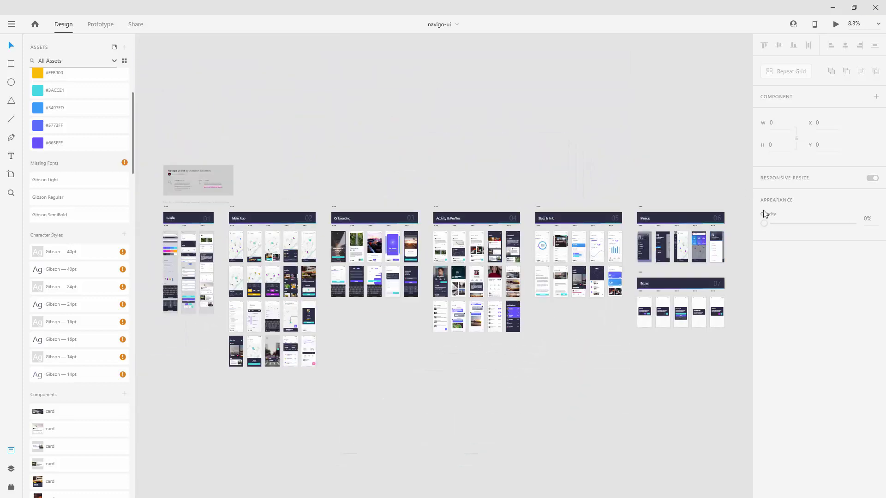
left_click(11, 174)
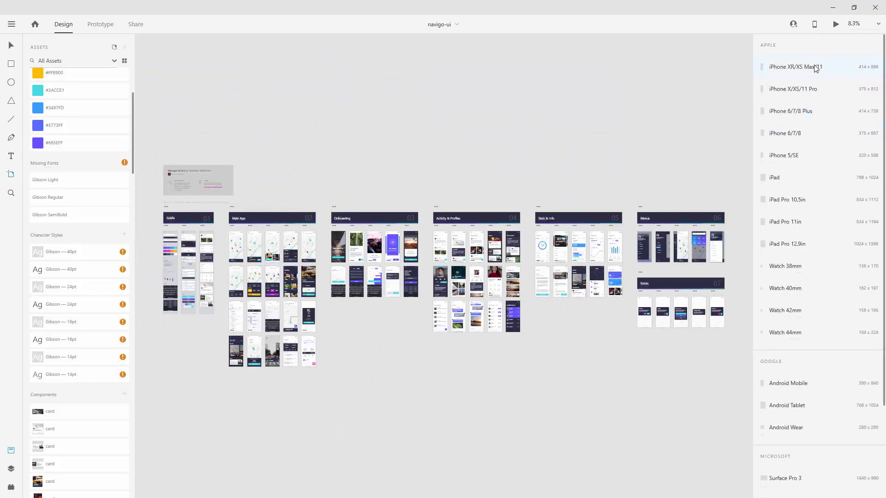
left_click(805, 94)
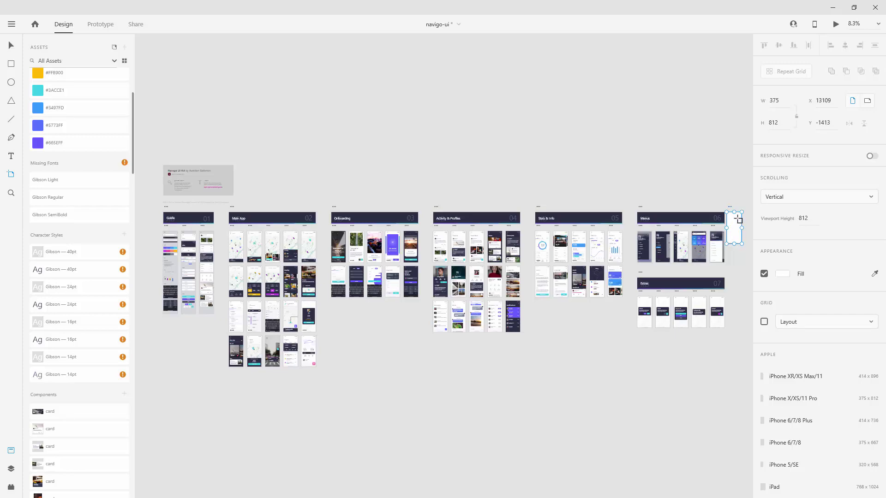
key("v")
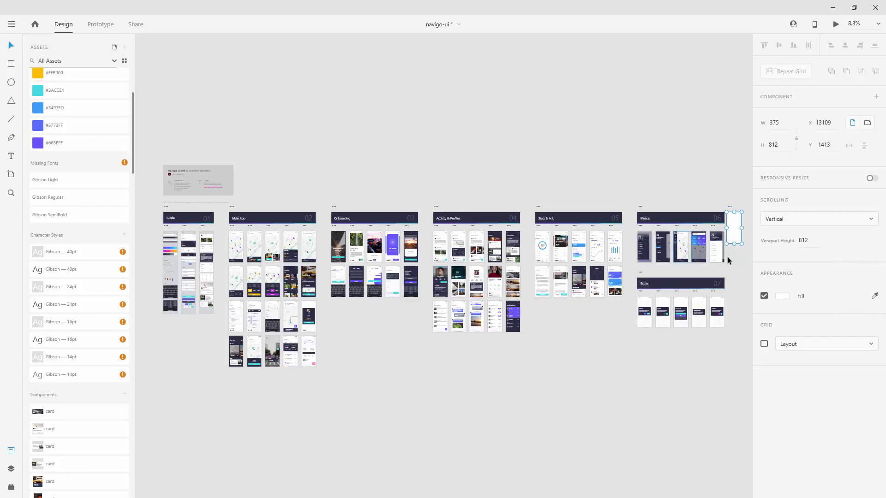
scroll(743, 226, "up", 6)
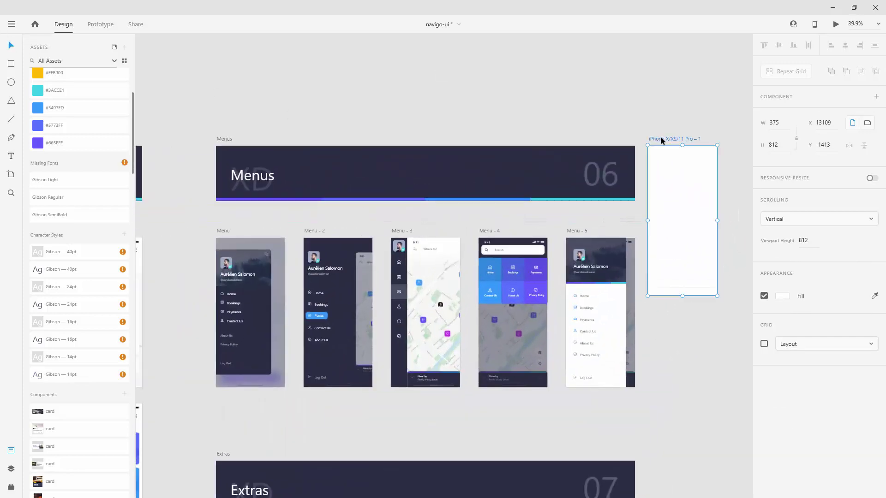
double_click(660, 138)
type("h")
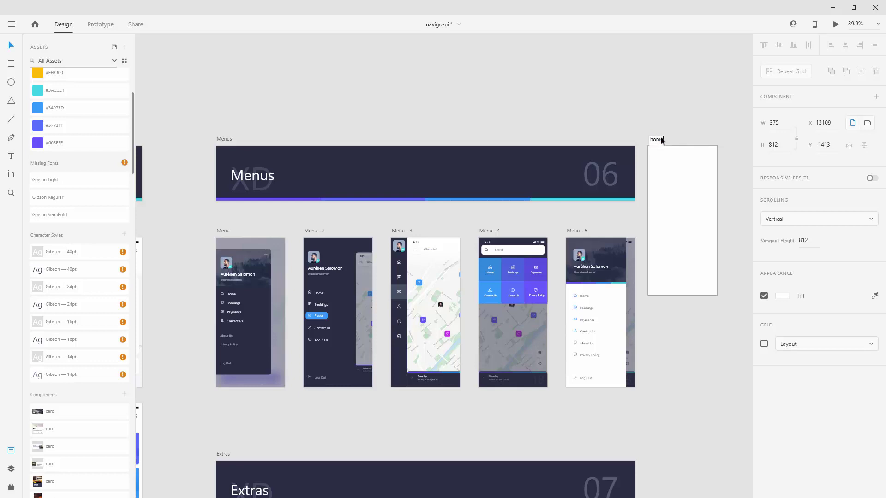
type("ome screen")
key("Return")
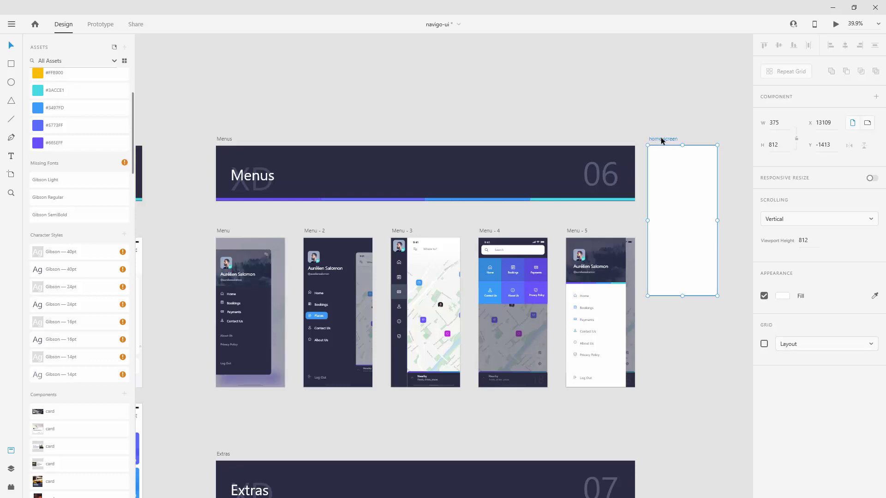
scroll(682, 156, "down", 3)
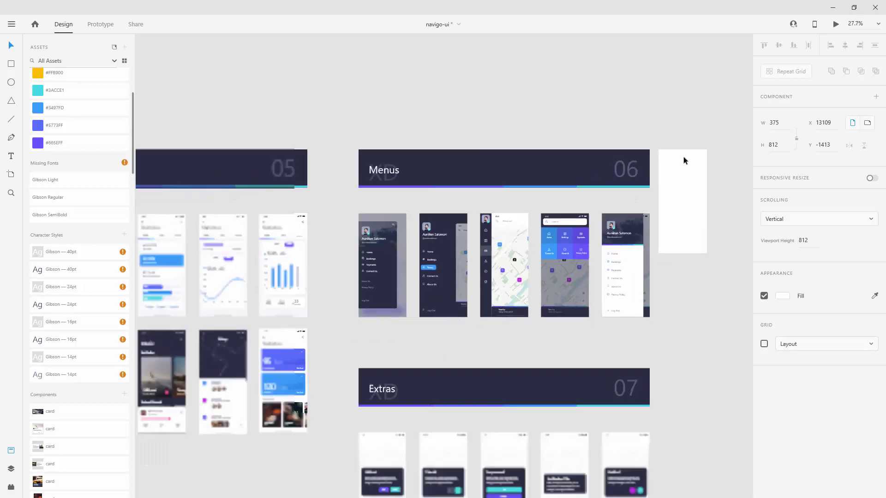
scroll(681, 152, "down", 2)
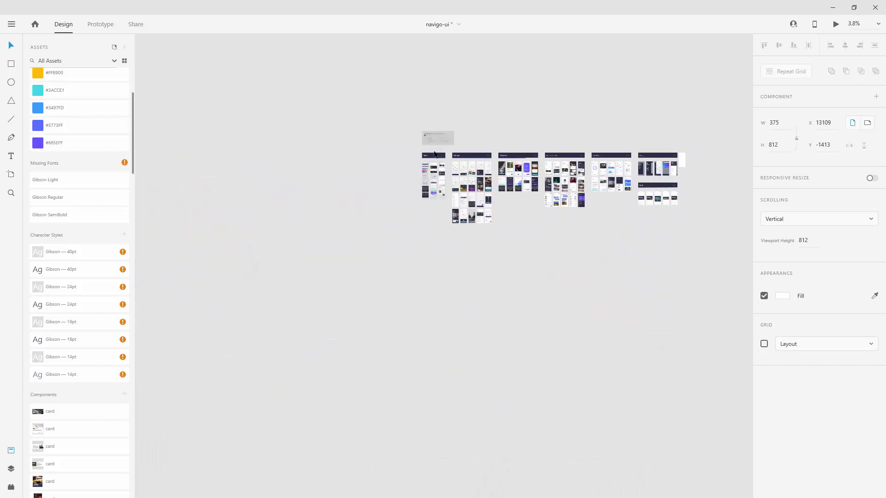
scroll(385, 187, "up", 5)
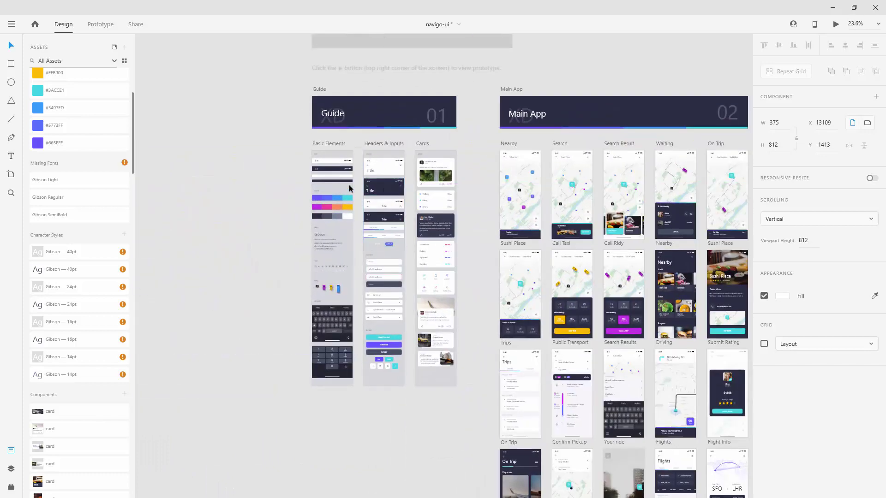
left_click(635, 48)
scroll(628, 85, "right", 5)
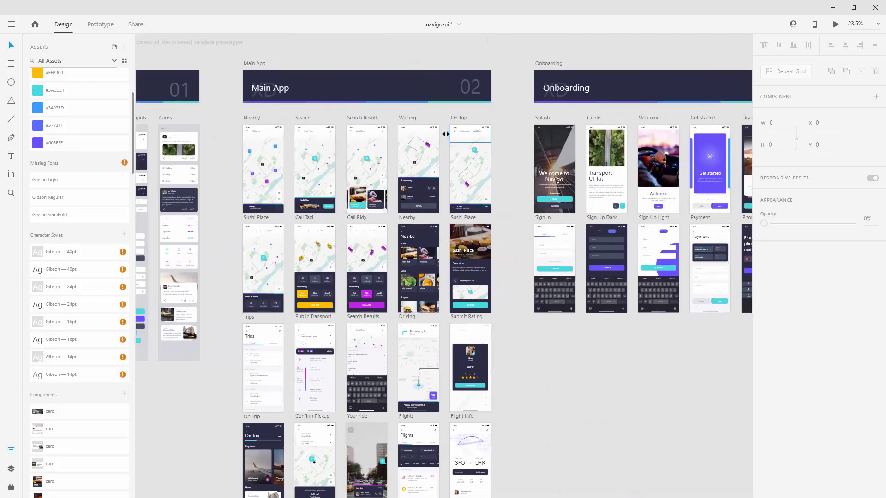
scroll(391, 117, "down", 10)
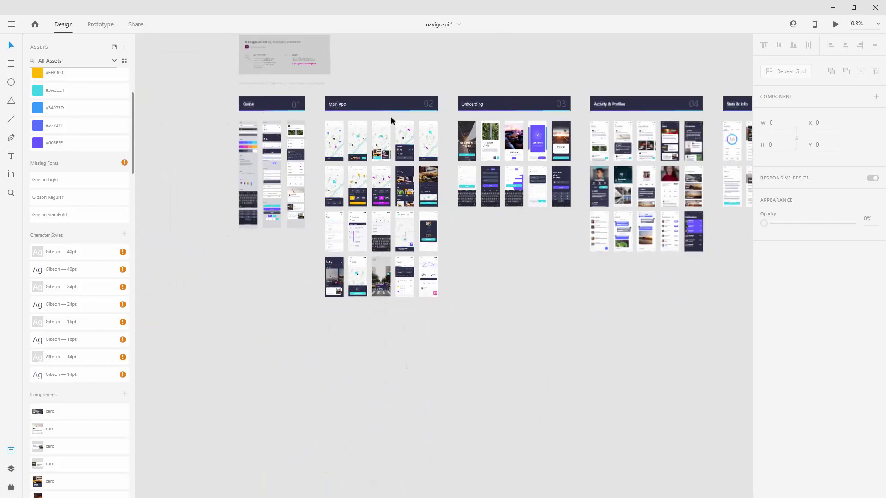
left_click(33, 26)
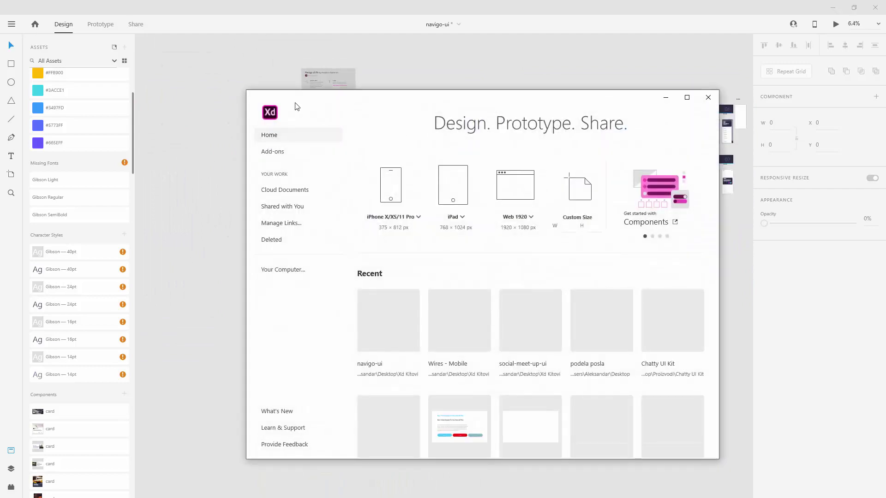
left_click(389, 189)
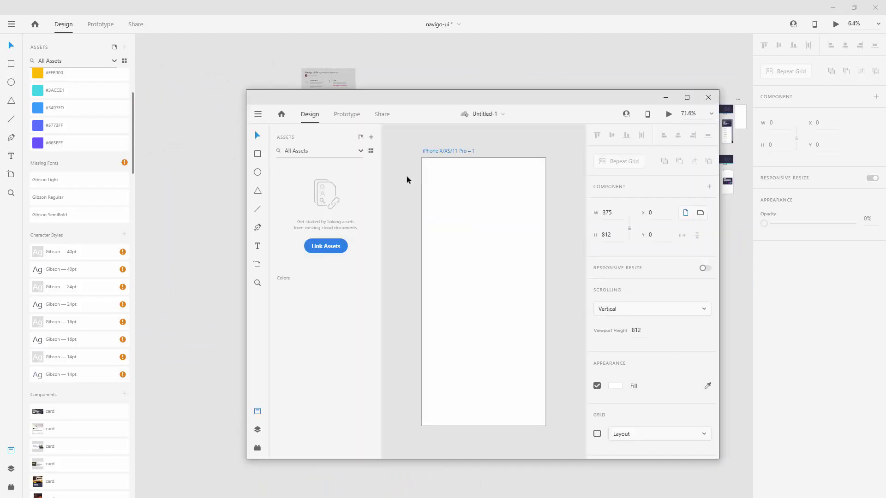
left_click(503, 164)
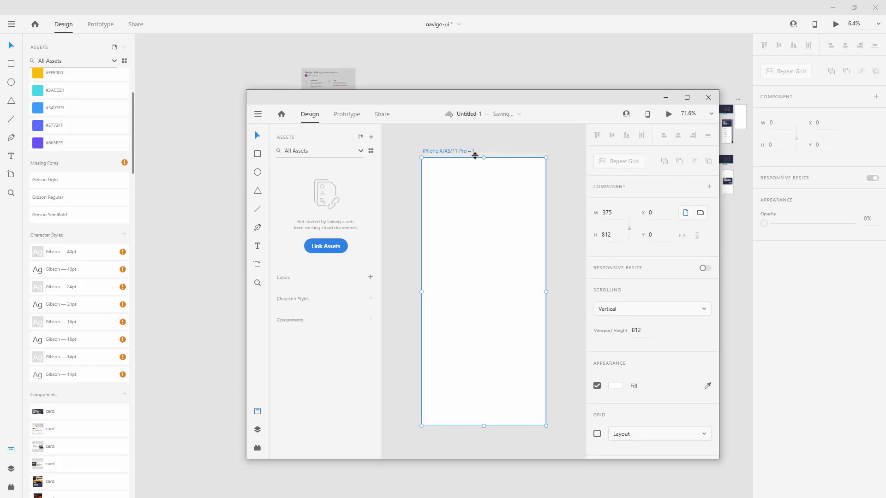
double_click(468, 151)
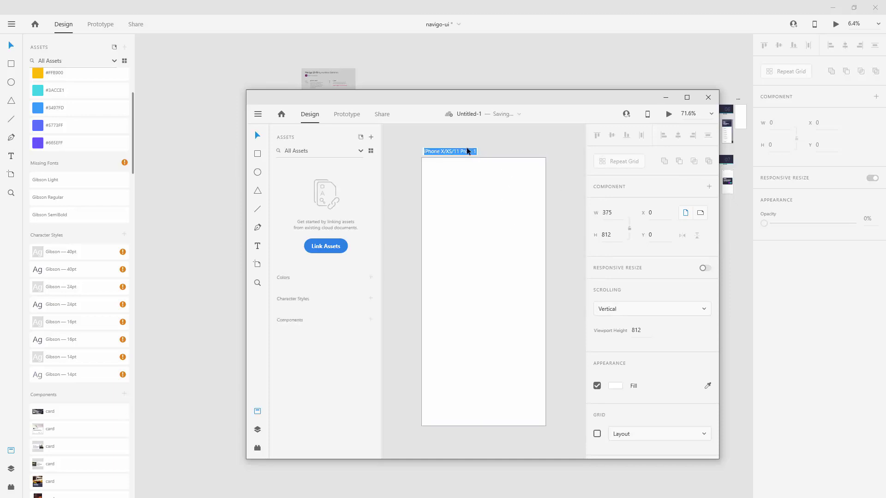
left_click(708, 98)
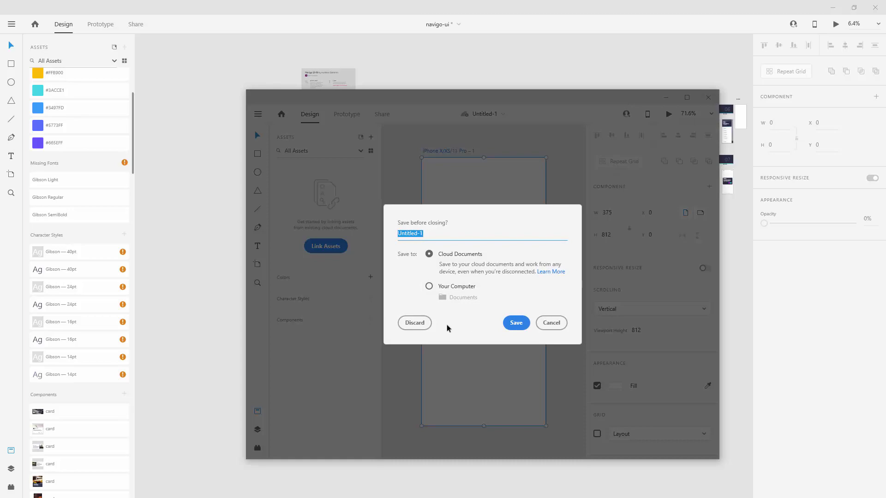
left_click(414, 322)
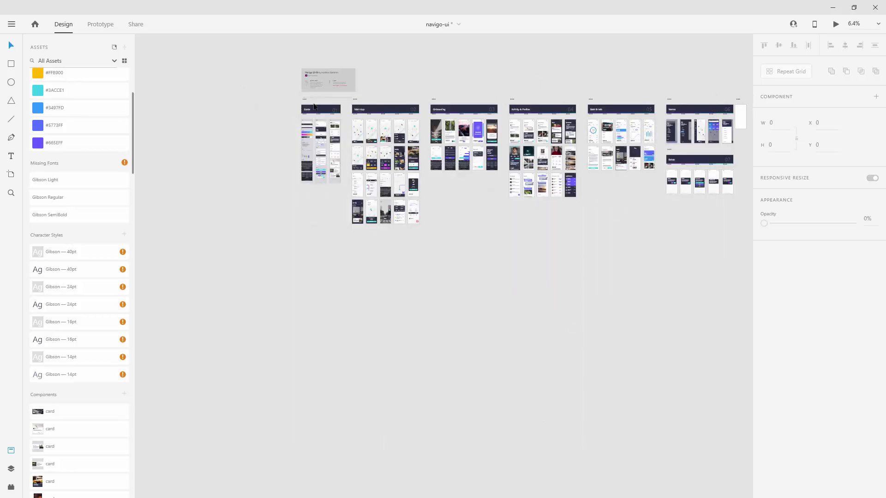
- Show the Layers panel and select the whole Status bar/light group
scroll(277, 117, "up", 10)
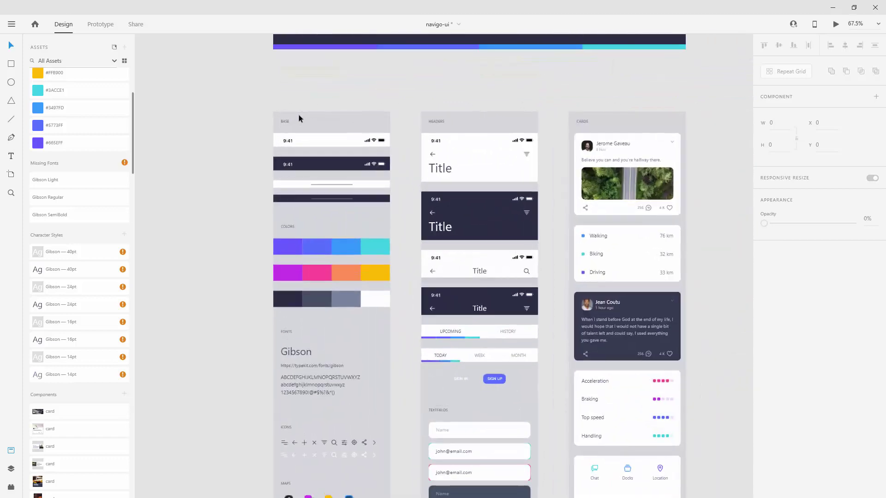
scroll(309, 139, "up", 3)
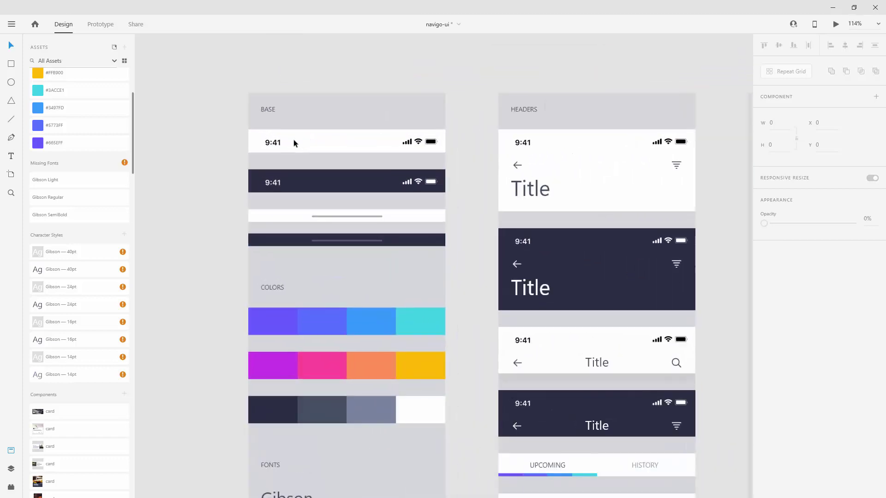
left_click(294, 140)
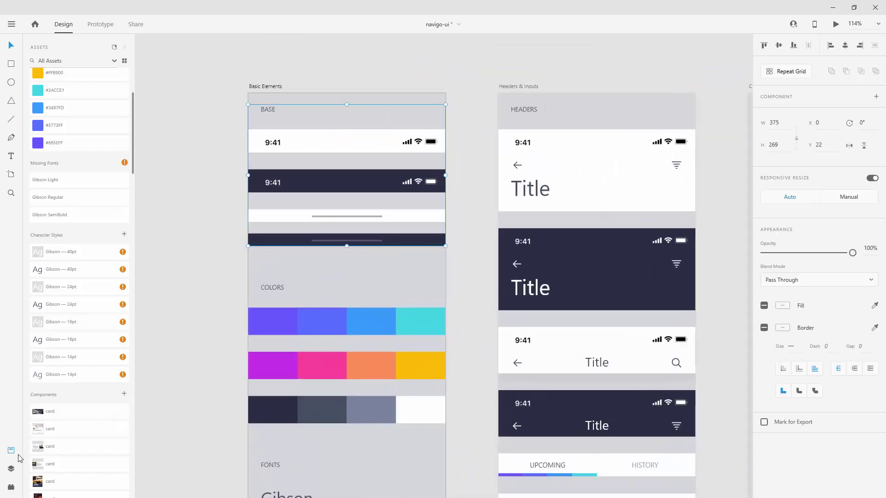
left_click(14, 468)
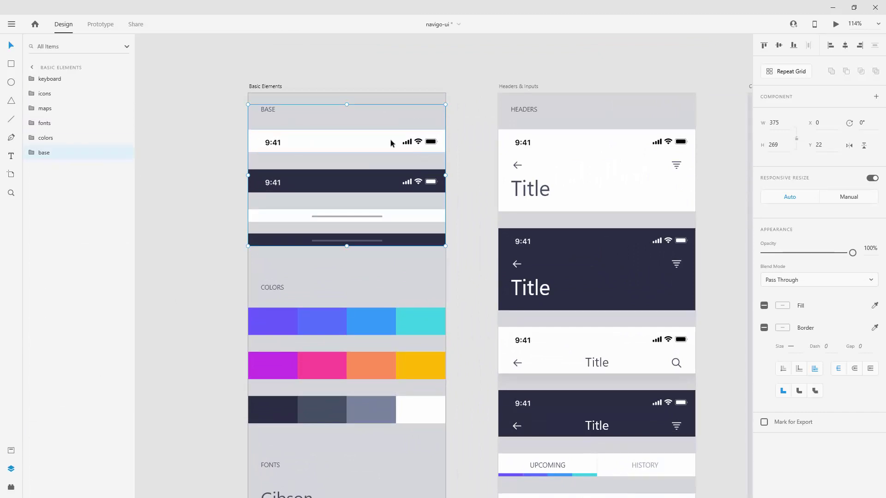
left_click(316, 145, "ctrl")
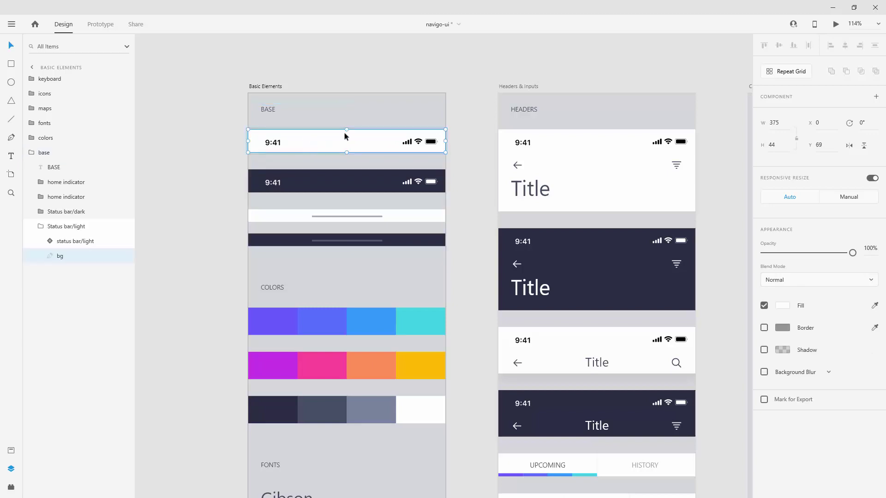
left_click(41, 227)
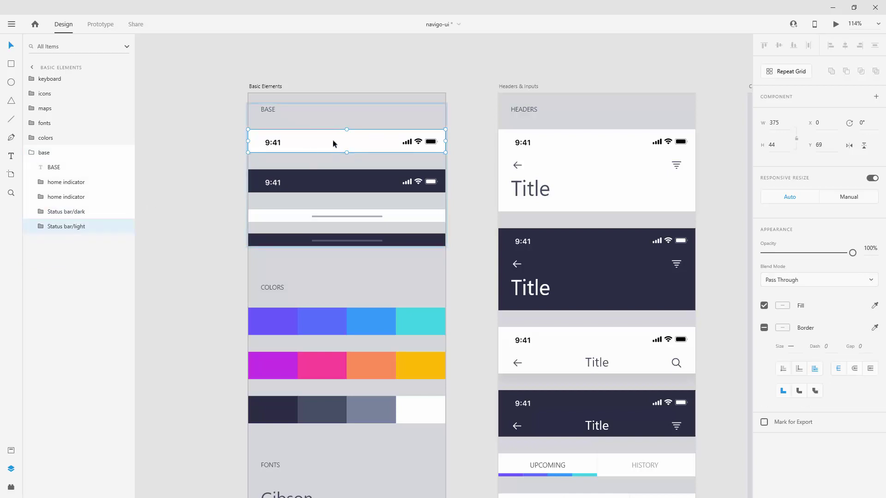
- Zoom out, select the blank home screen artboard and delete it
key("ctrl+0")
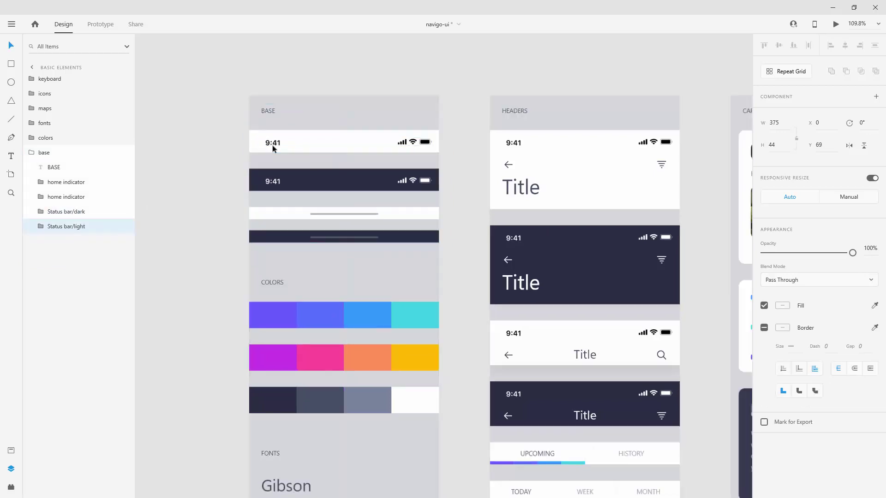
scroll(324, 145, "down", 2)
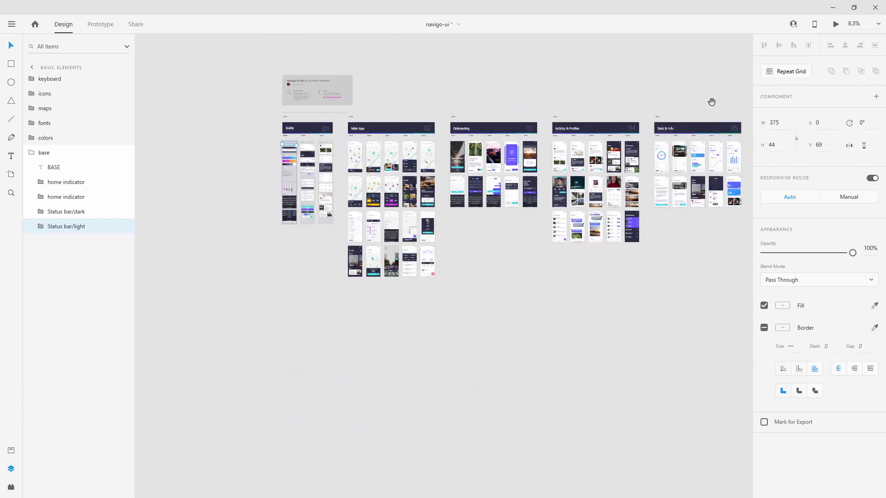
scroll(714, 115, "right", 3)
left_click(738, 125)
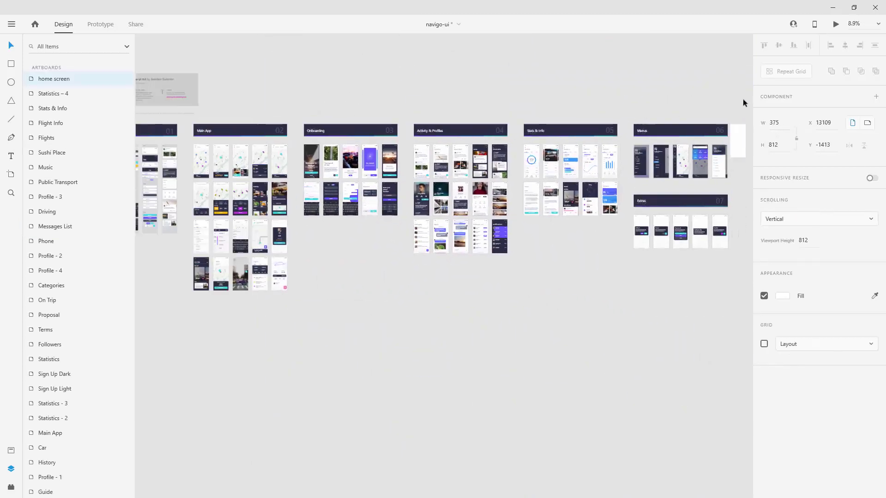
scroll(742, 115, "up", 5)
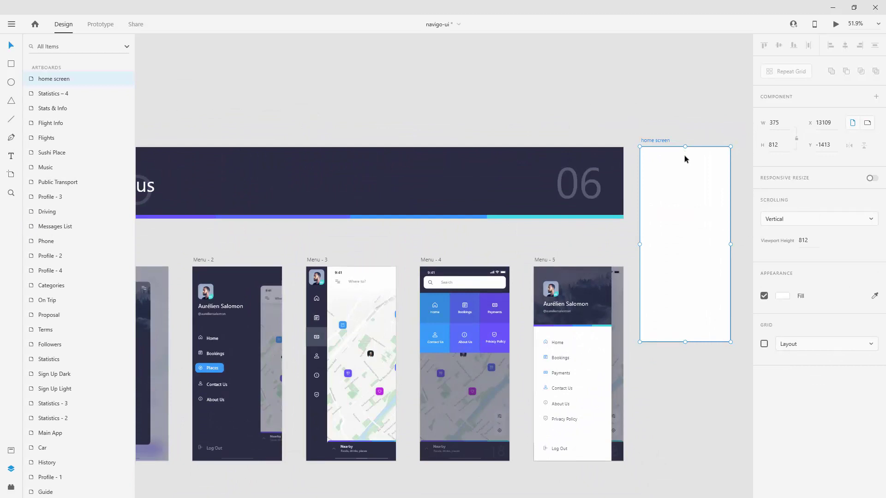
key("Delete")
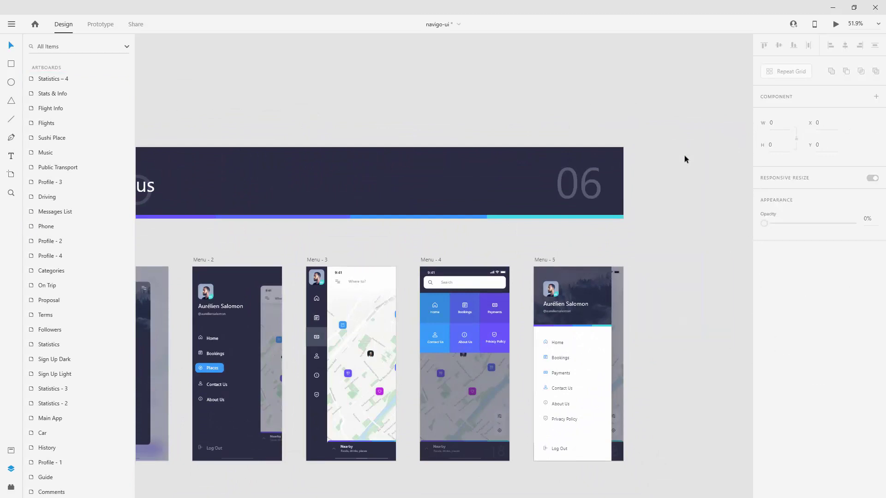
key("ctrl+0")
- Create a new iPhone-sized document and name its artboard 'homes screen'
left_click(35, 25)
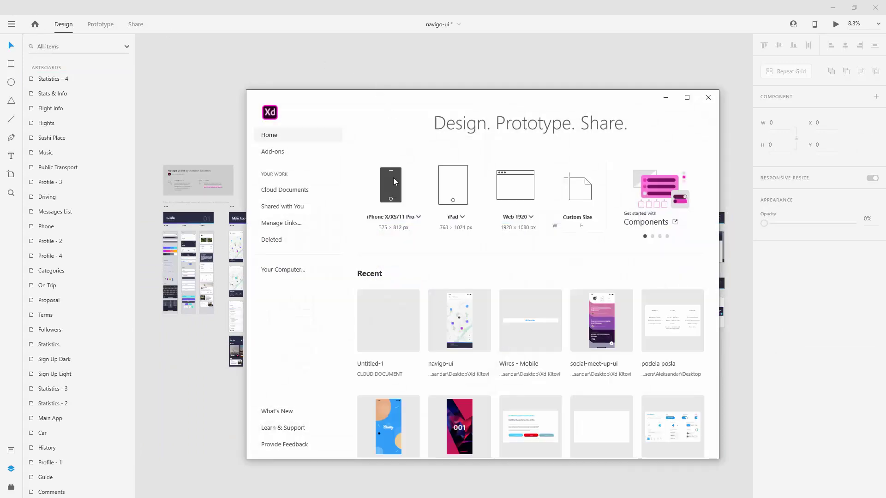
left_click(395, 180)
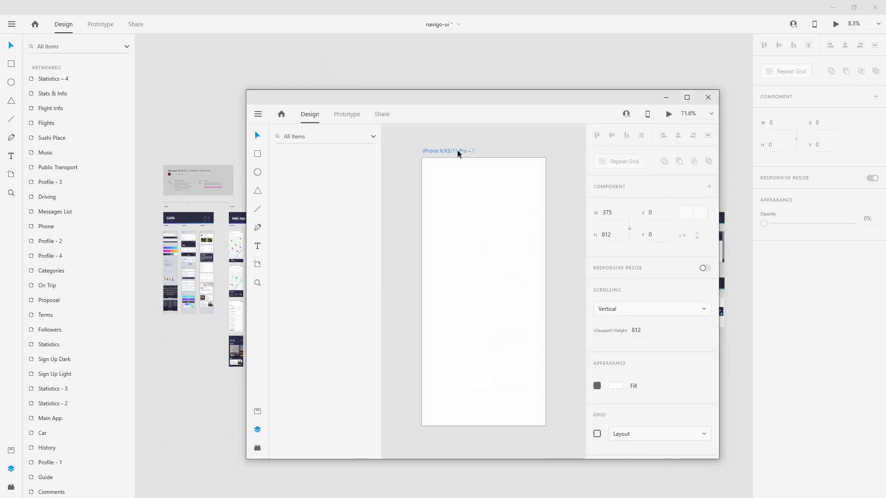
double_click(464, 153)
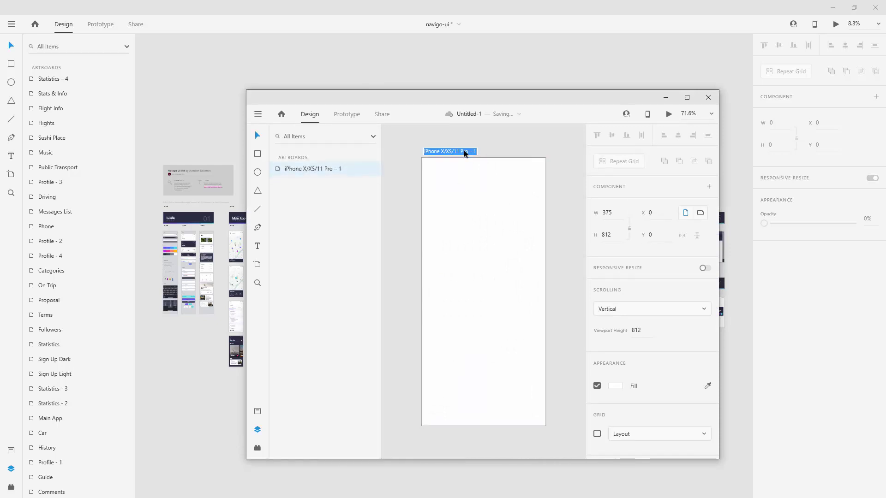
type("homes screen")
key("Return")
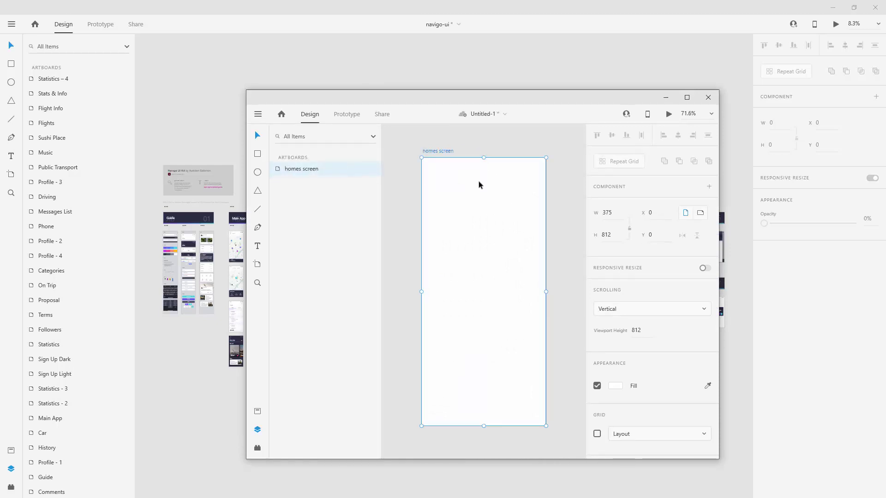
- Paste the light status bar, top-align it on the artboard, and fit the view
key("ctrl+v")
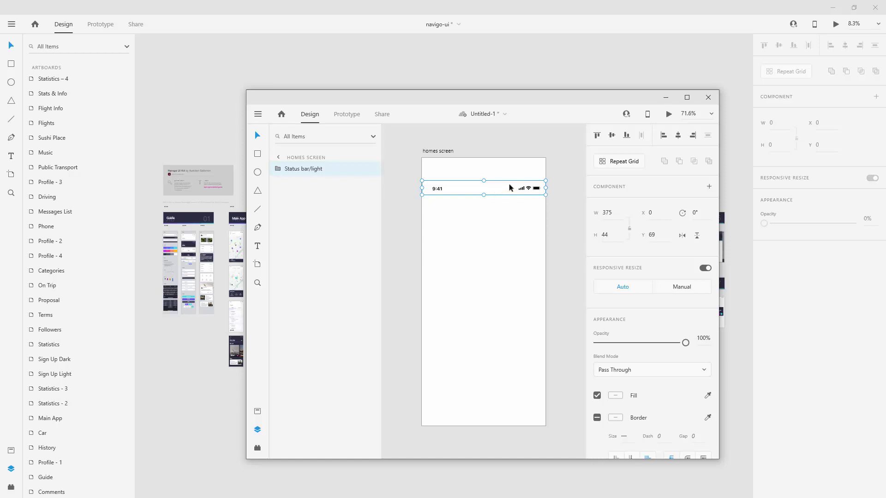
left_click(597, 135)
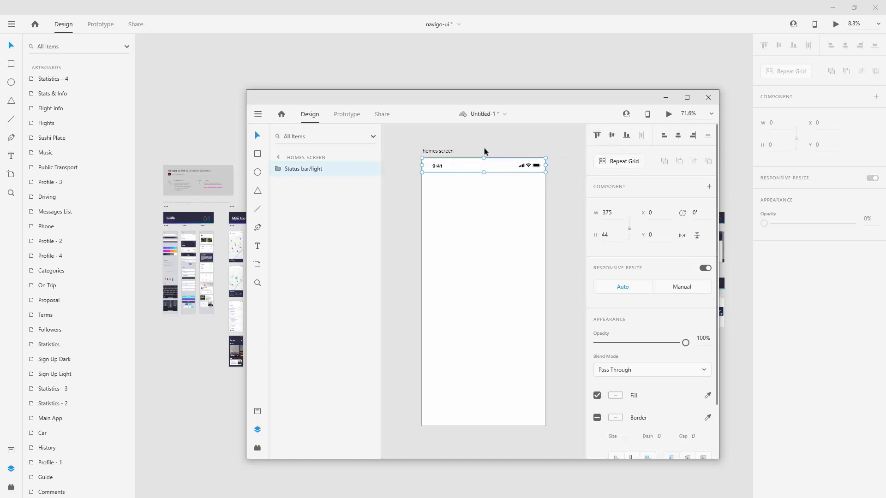
double_click(594, 95)
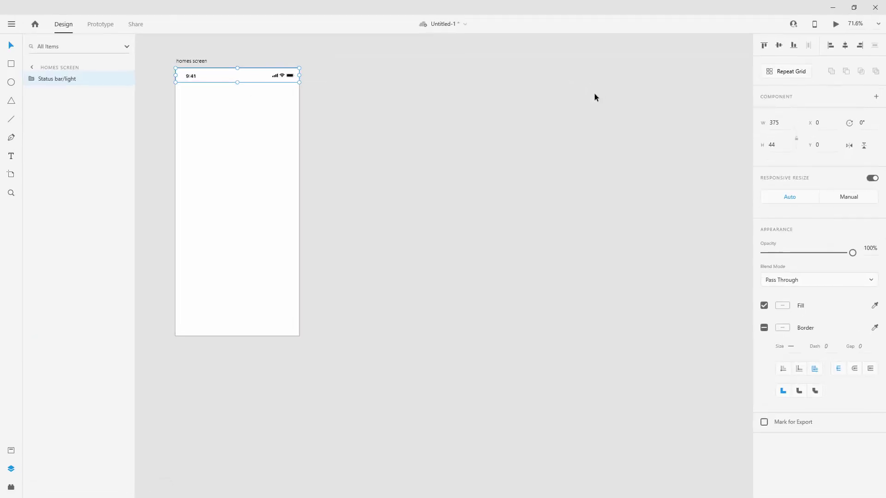
key("ctrl+0")
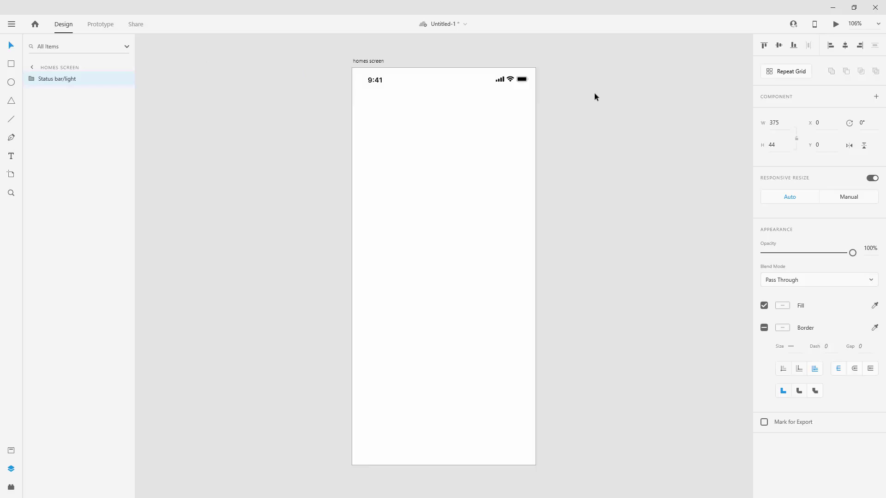
- In navigo-ui, select the white Title header group from the headers
left_click(832, 8)
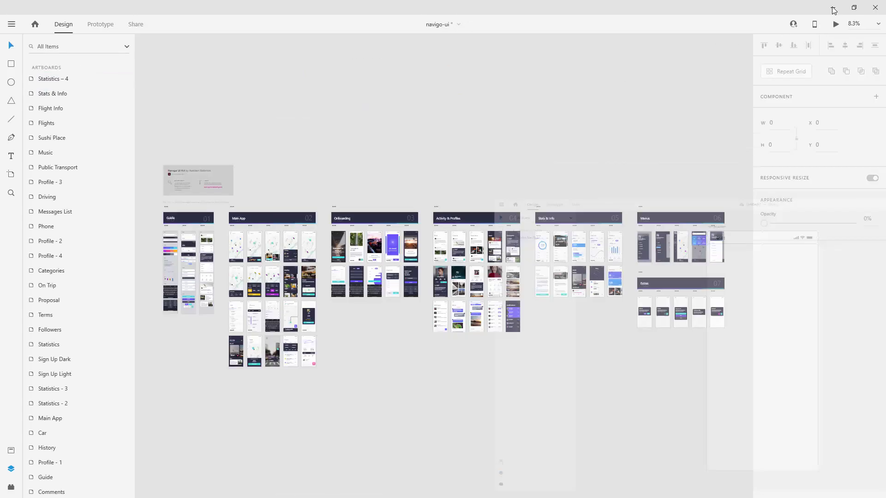
scroll(168, 225, "up", 10)
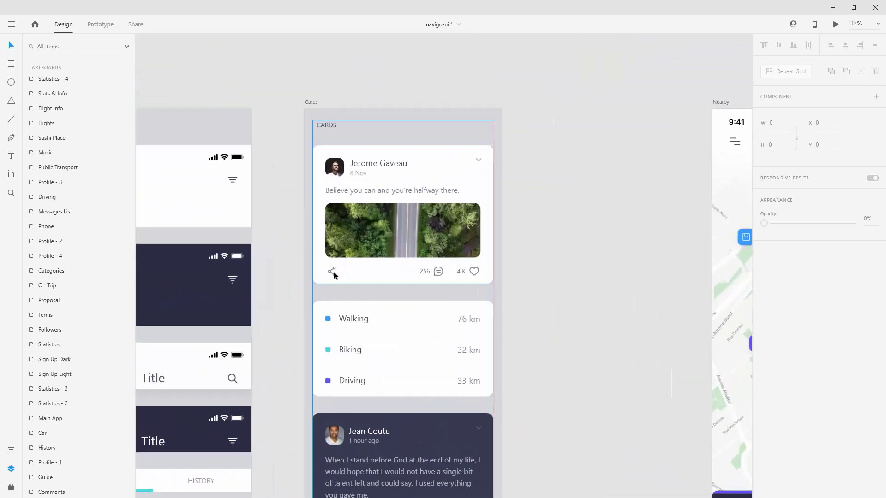
scroll(334, 272, "down", 5)
scroll(388, 278, "up", 5)
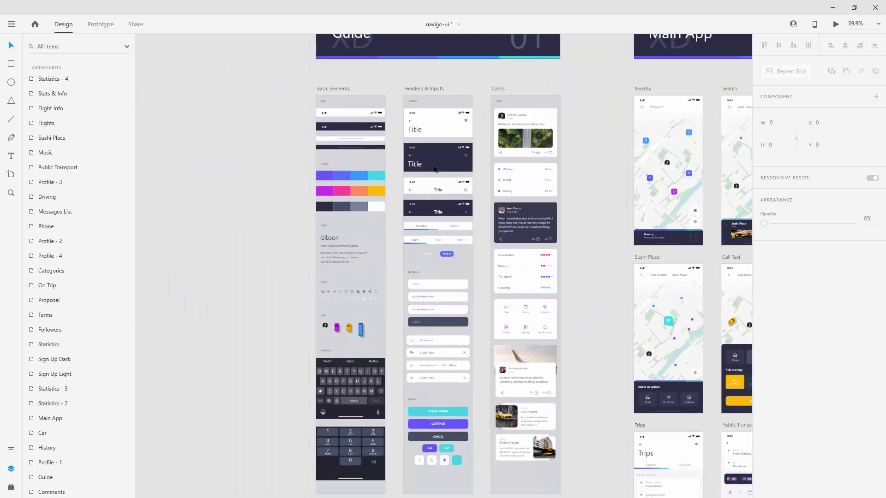
left_click(410, 167)
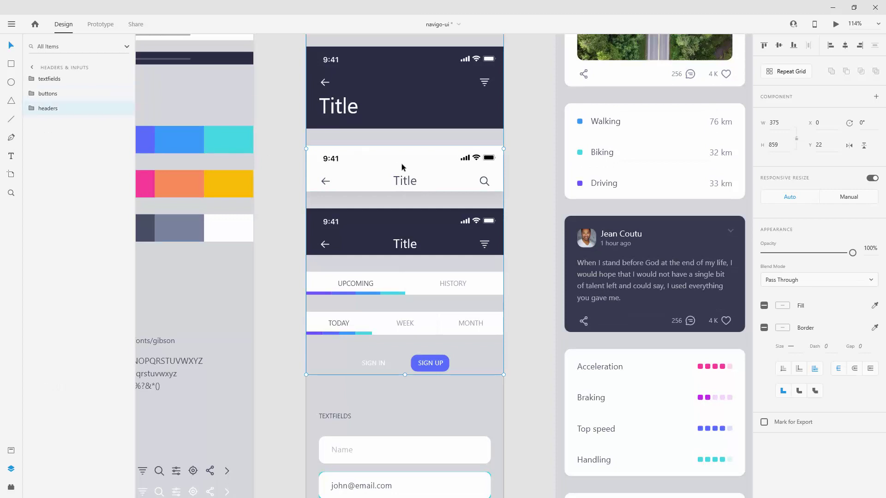
double_click(401, 163)
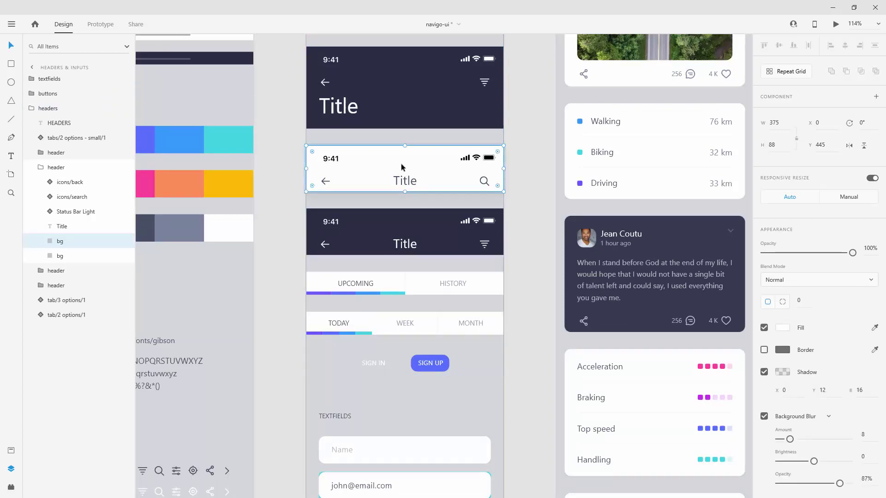
left_click(41, 169)
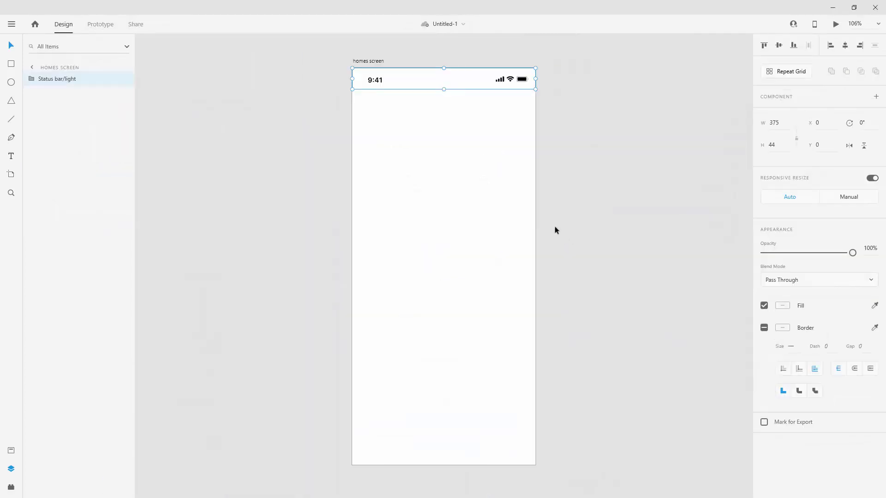
- Paste the header into homes screen, delete the old status bar, and move the header to the top
key("ctrl+v")
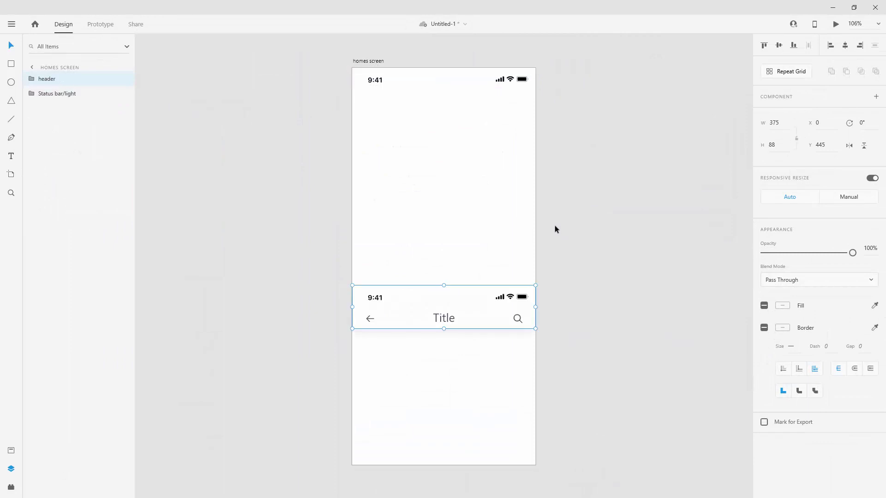
left_click_drag(484, 306, 478, 74)
left_click(509, 79)
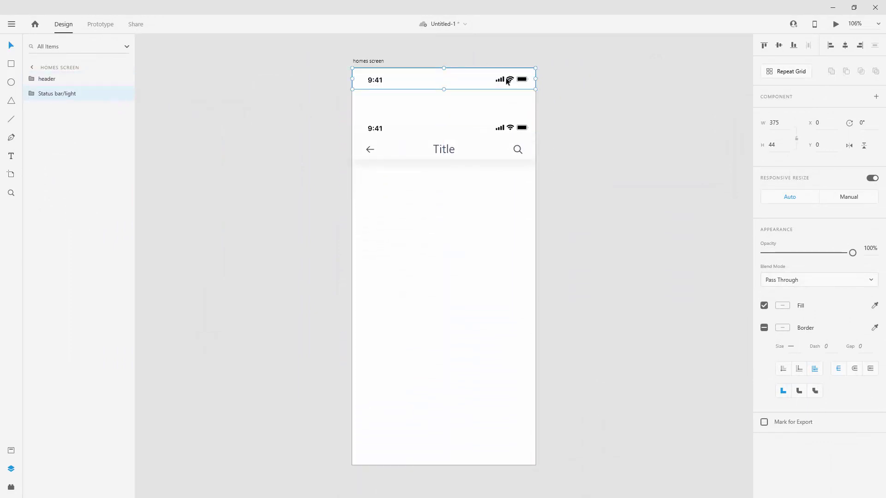
key("Delete")
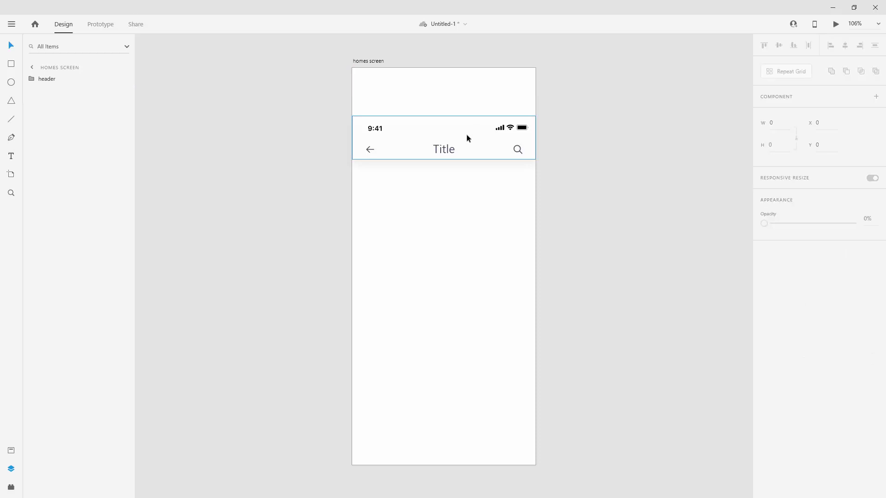
left_click_drag(477, 140, 479, 93)
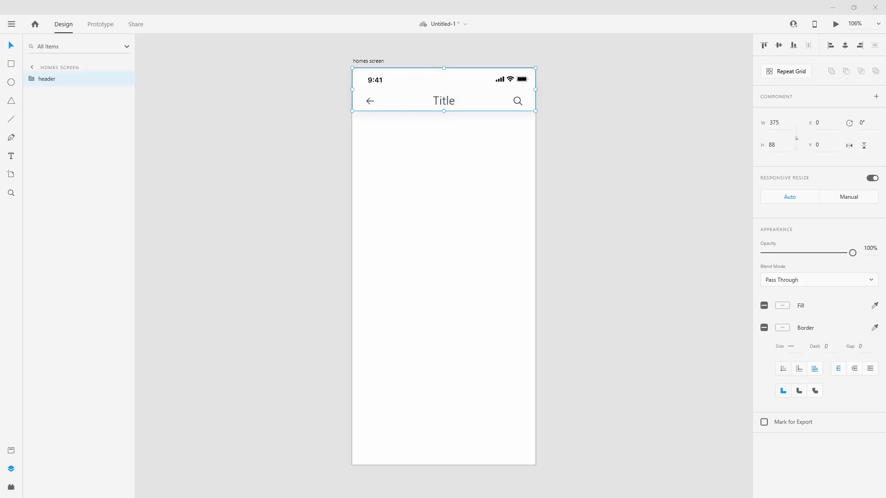
key("alt+Tab")
- In the kit's Cards group, select the post-image photo card
scroll(522, 222, "down", 3)
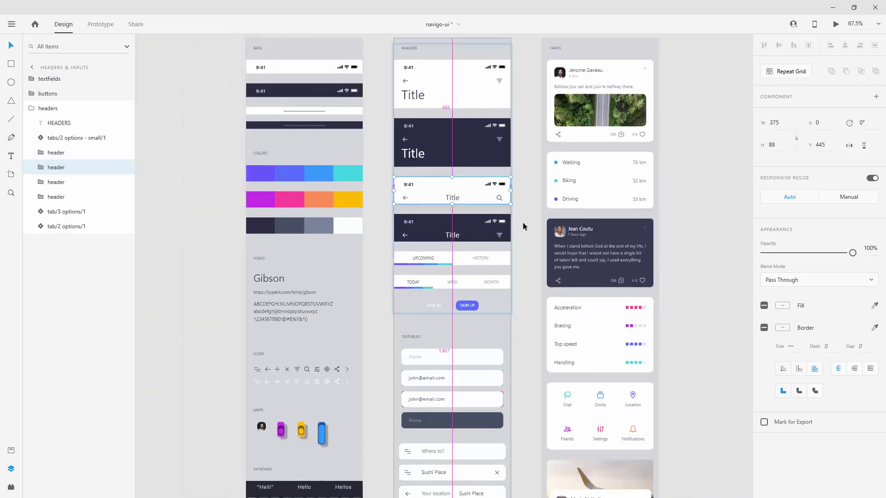
left_click(605, 94)
scroll(672, 78, "up", 3)
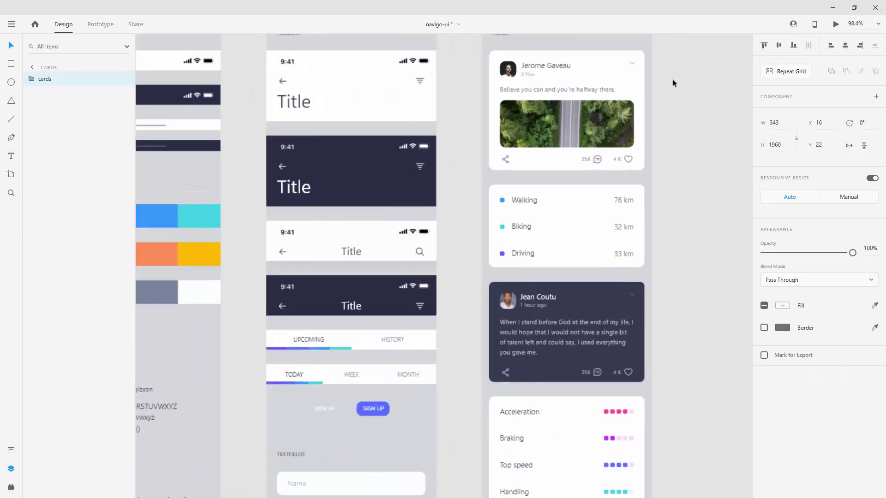
scroll(672, 83, "up", 3)
left_click(33, 79)
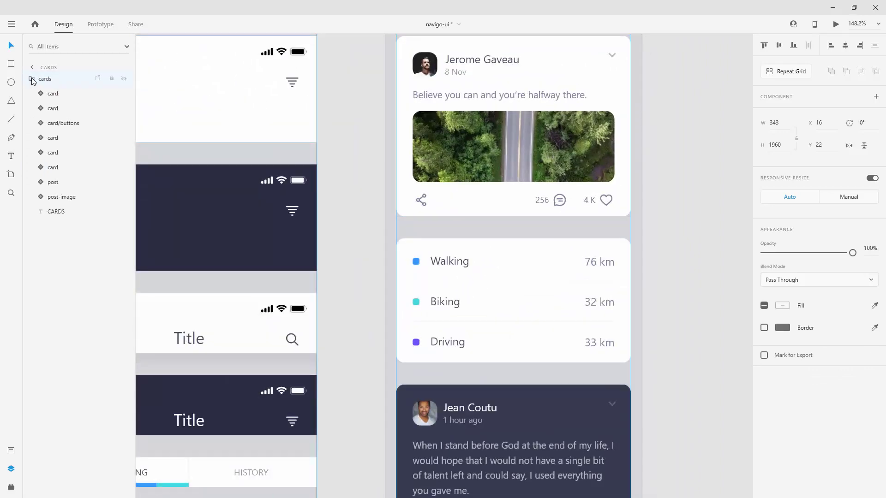
left_click(62, 196)
- Paste the post card under the header at Y 108 and order its layer below the header
scroll(527, 233, "up", 3)
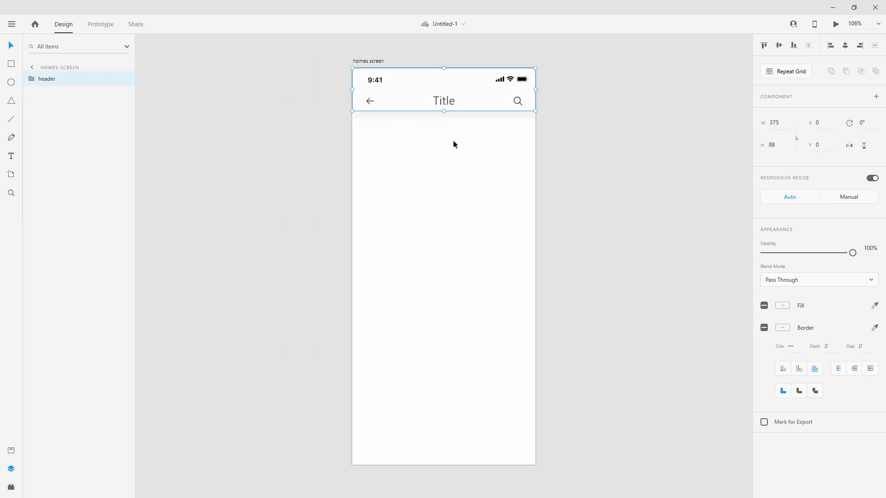
left_click(453, 140)
key("ctrl+v")
mouse_move(458, 135)
left_mouse_down()
mouse_move(454, 167)
mouse_move(453, 145)
left_mouse_up()
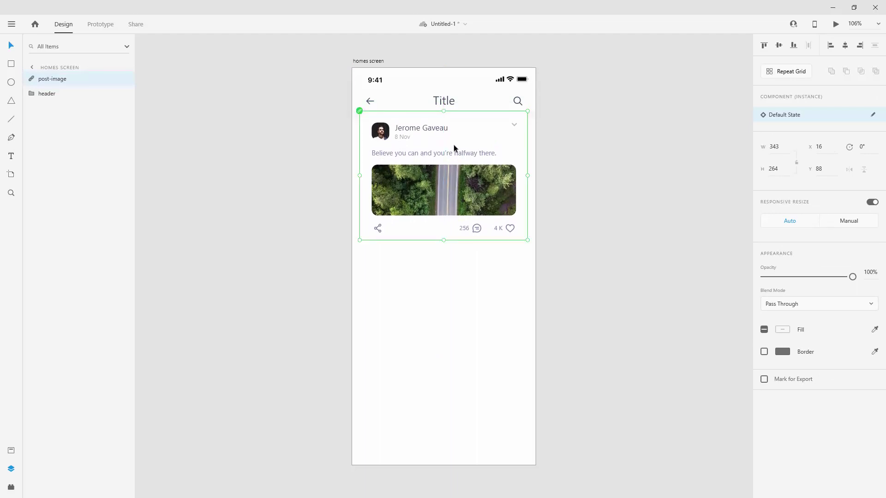
key("shift+Down")
key("shift+Down")
key("shift+Down")
key("shift+Down")
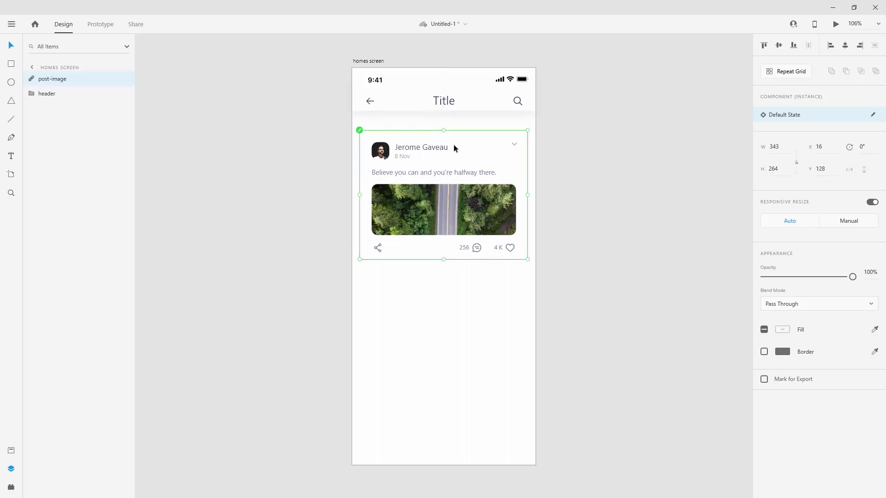
key("shift+Up")
key("shift+Up")
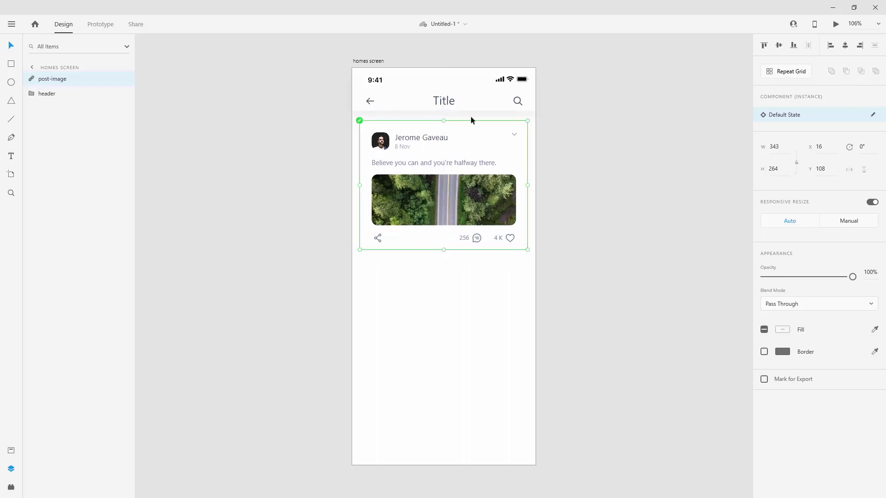
left_click_drag(65, 83, 62, 116)
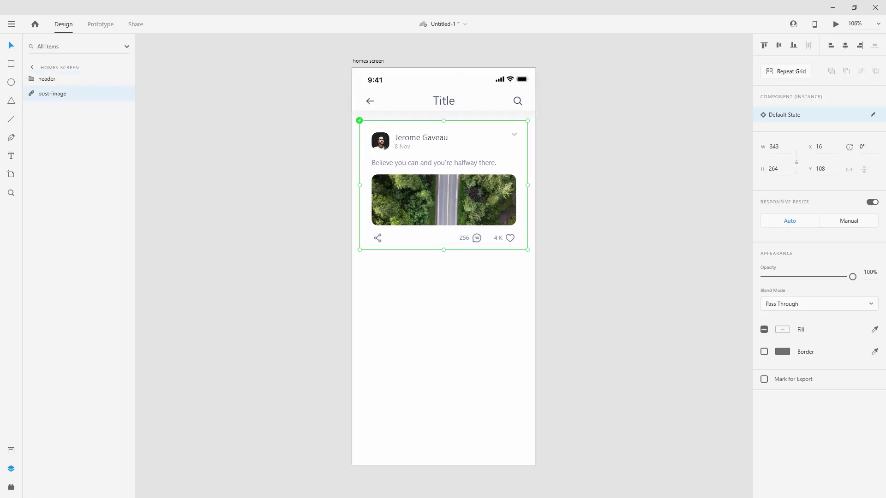
- Copy the airplane photo card from the kit and place it below the first card
key("ctrl+shift+k")
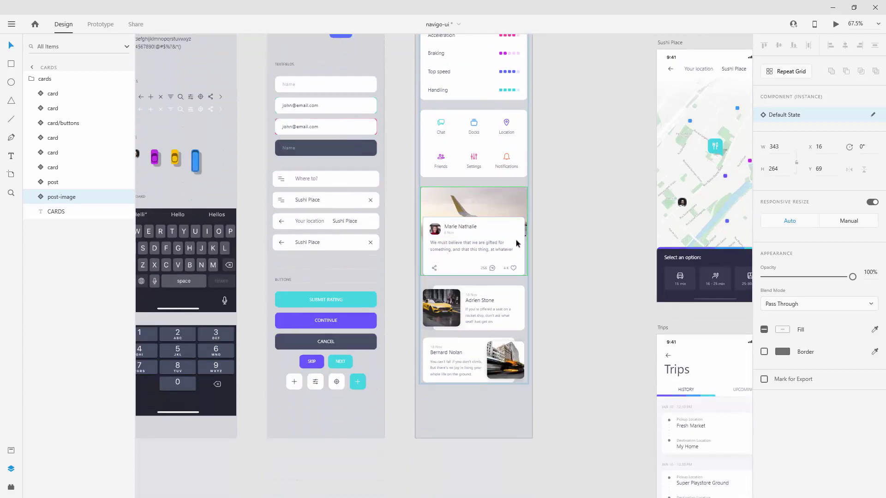
left_click(505, 205)
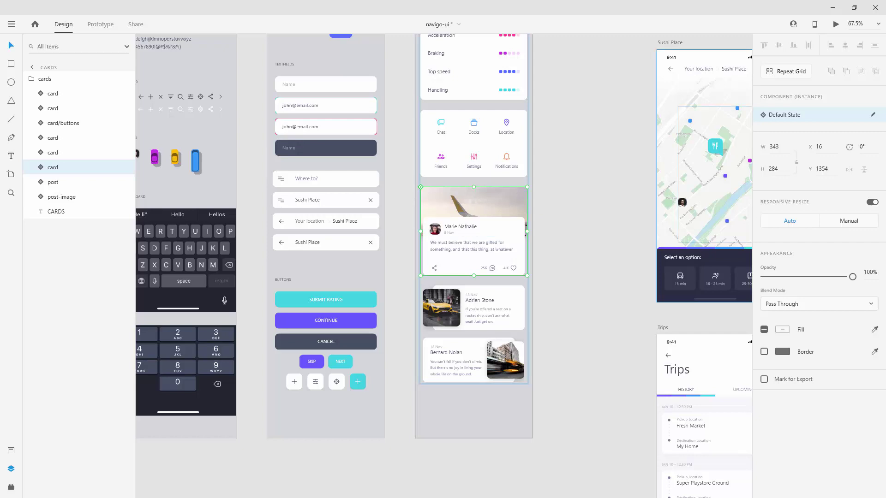
key("alt+Tab")
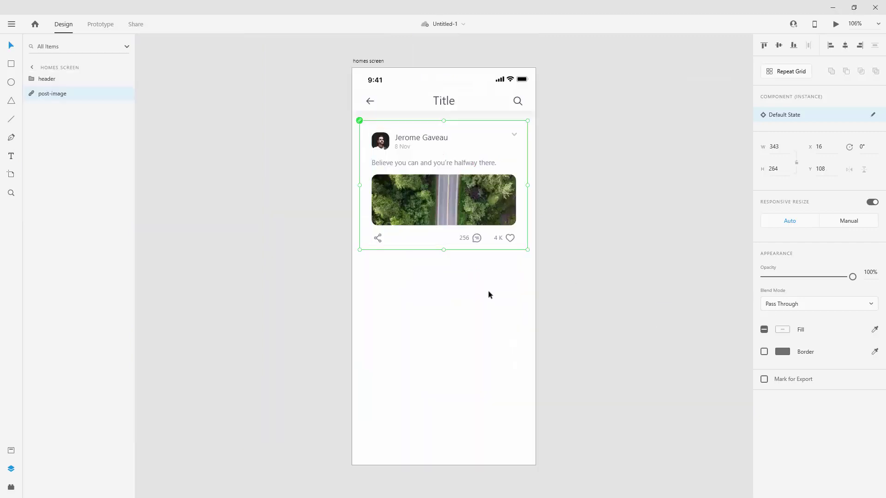
key("ctrl+v")
left_click_drag(480, 217, 485, 278)
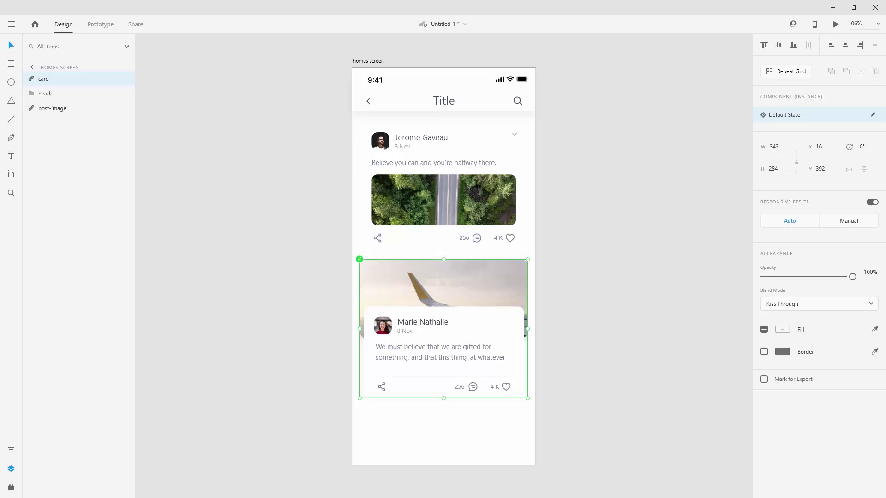
key("ctrl+shift+k")
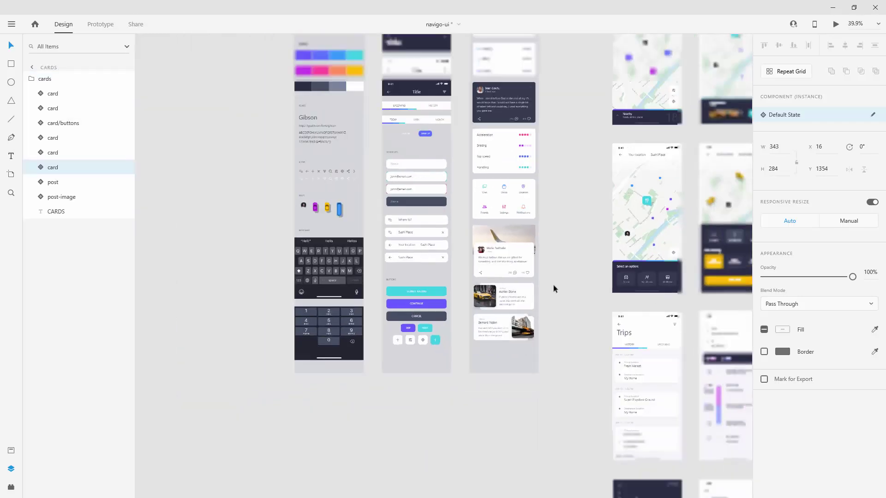
- Paste the white home indicator bar (375×24) onto homes screen and bottom-align it at Y 788
scroll(553, 284, "up", 2)
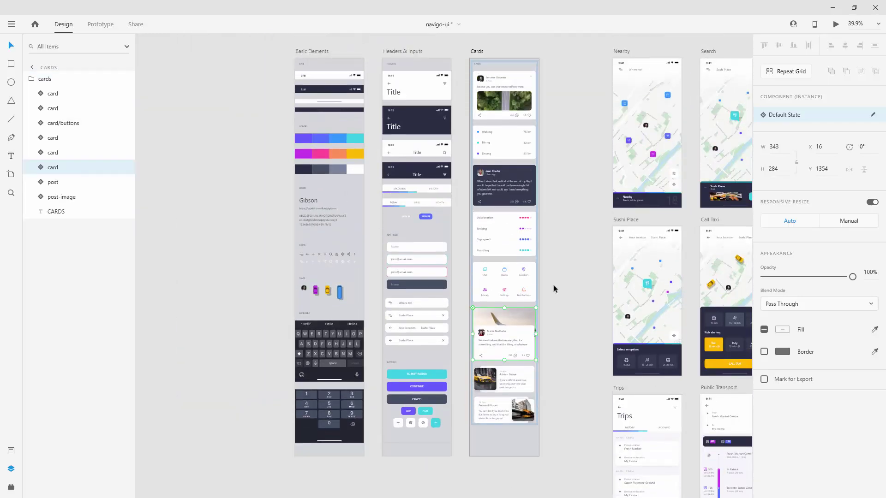
scroll(303, 238, "up", 5)
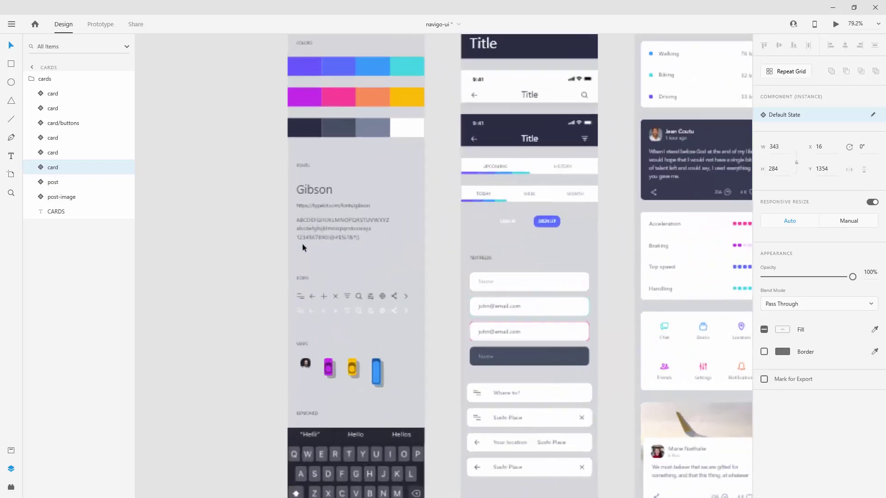
scroll(363, 249, "down", 5)
scroll(350, 198, "up", 2)
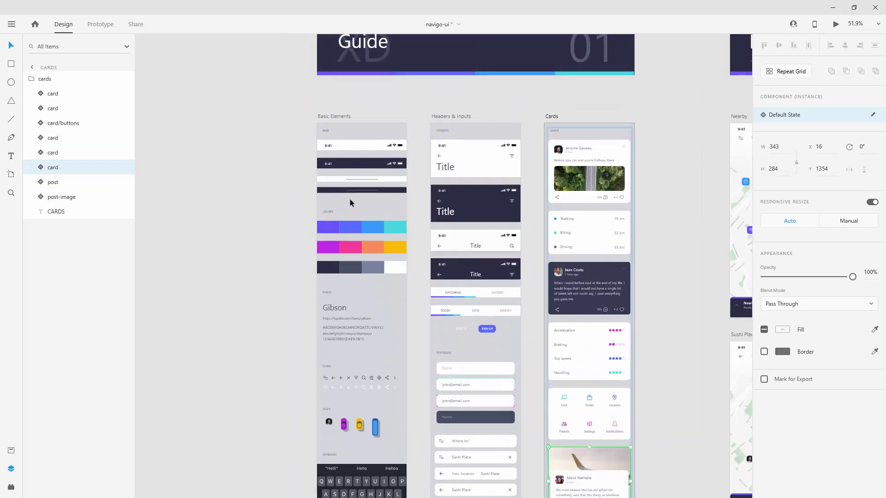
scroll(349, 198, "up", 6)
left_click(369, 145)
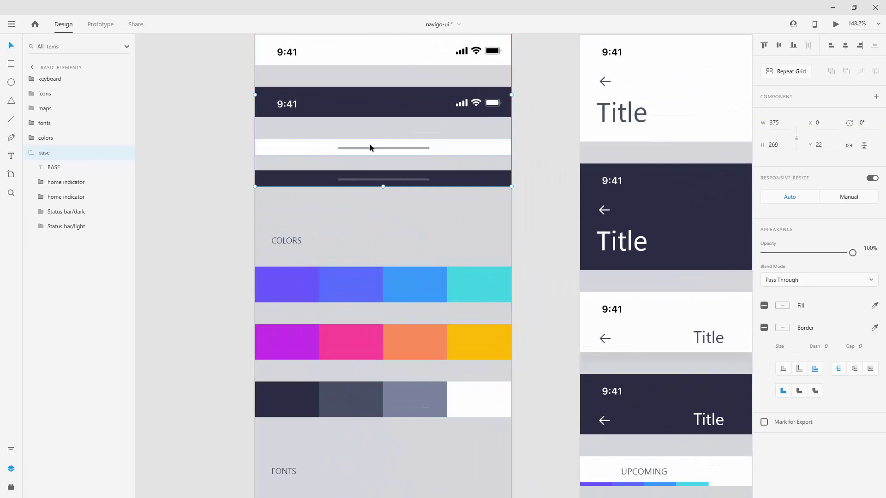
double_click(370, 145)
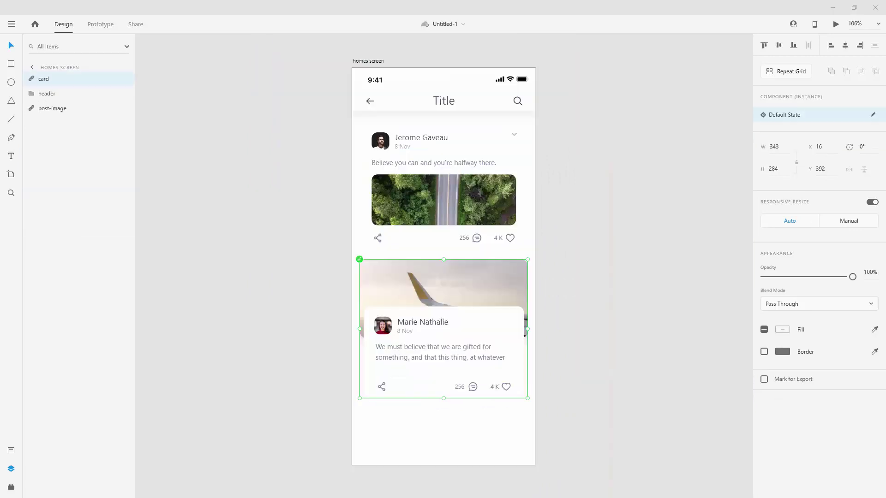
scroll(455, 323, "down", 3)
left_click(472, 369)
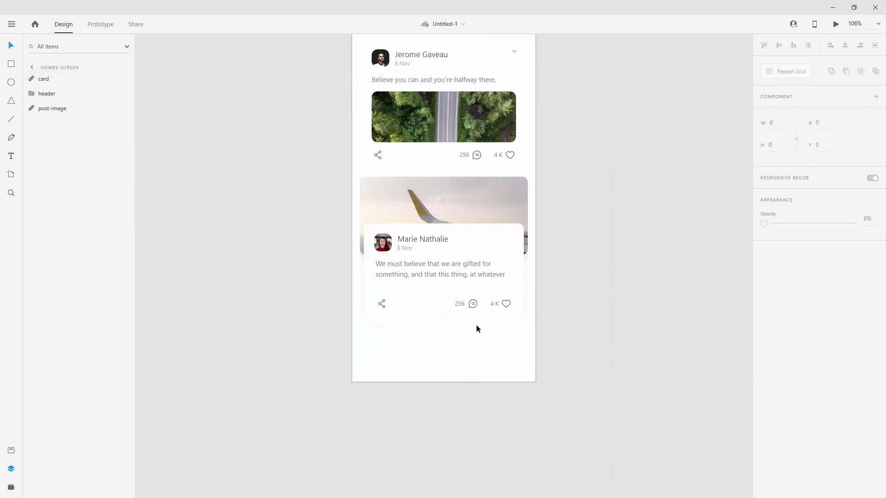
key("ctrl+v")
left_click(791, 46)
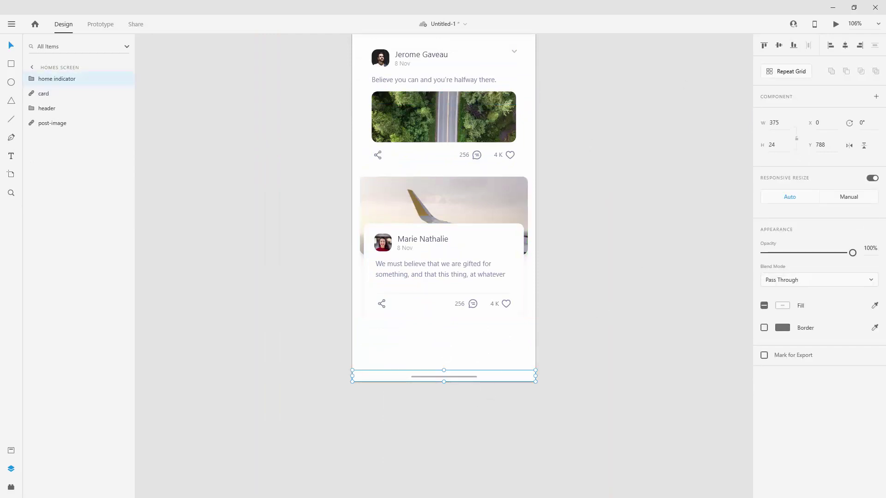
- In navigo-ui, bring the style guide's ICONS group into view and expand it
key("alt+Tab")
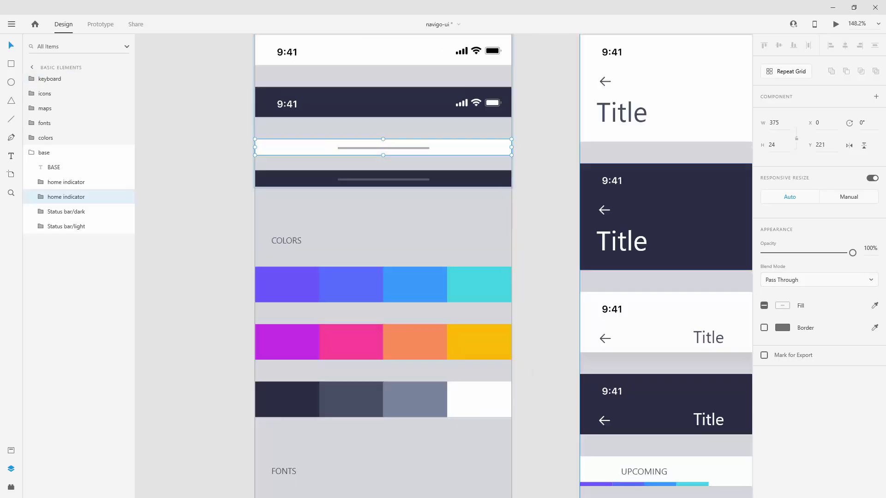
scroll(466, 228, "up", 2)
scroll(464, 237, "down", 7)
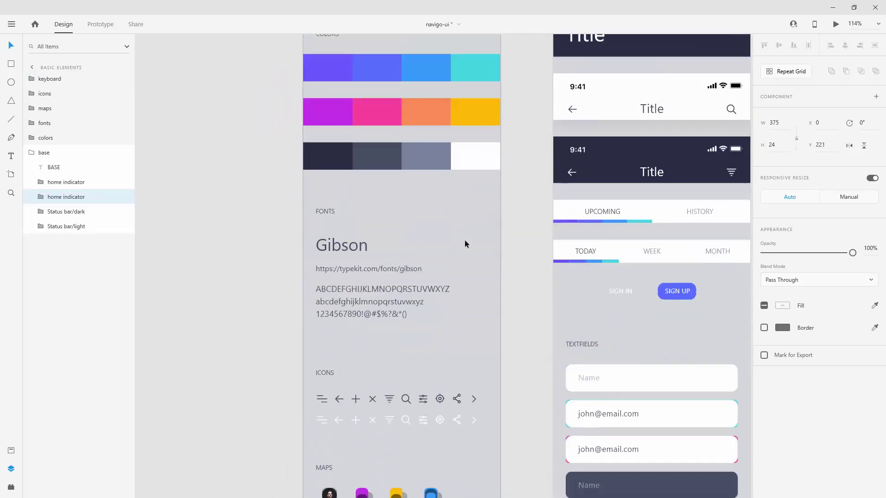
scroll(343, 236, "up", 5)
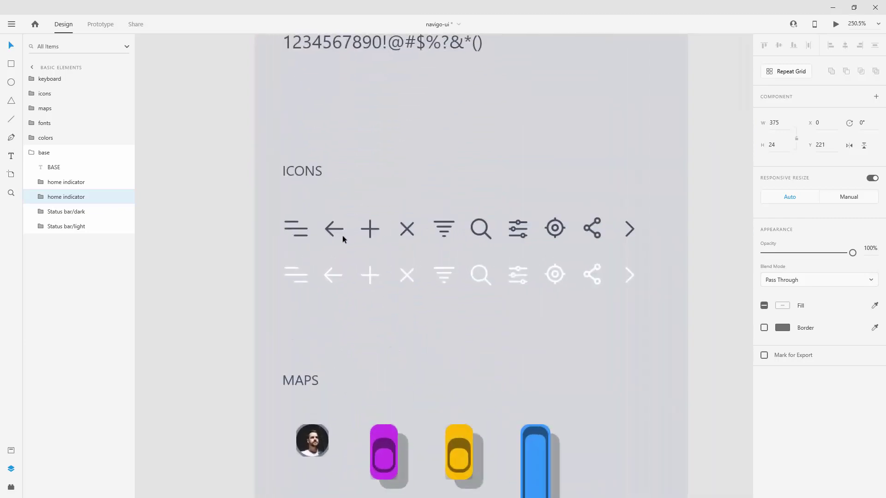
scroll(315, 240, "down", 12)
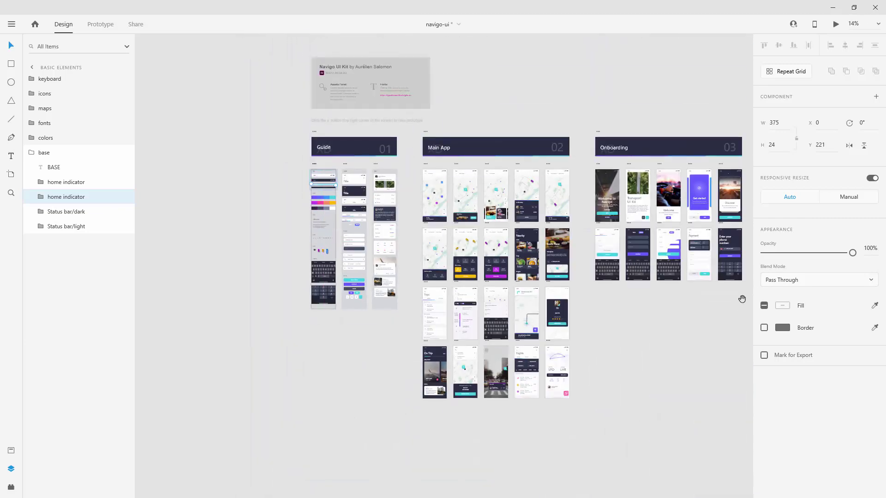
left_click_drag(741, 299, 265, 237)
left_click_drag(581, 298, 418, 288)
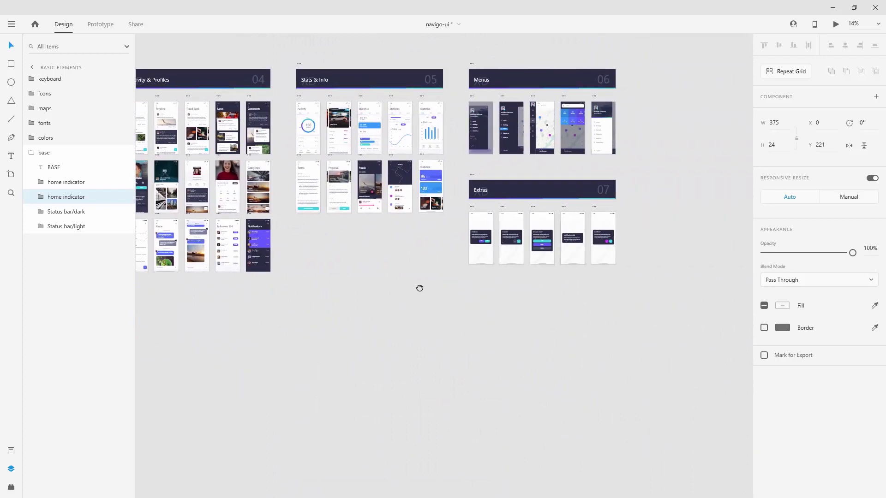
scroll(419, 289, "left", 10)
scroll(433, 276, "left", 10)
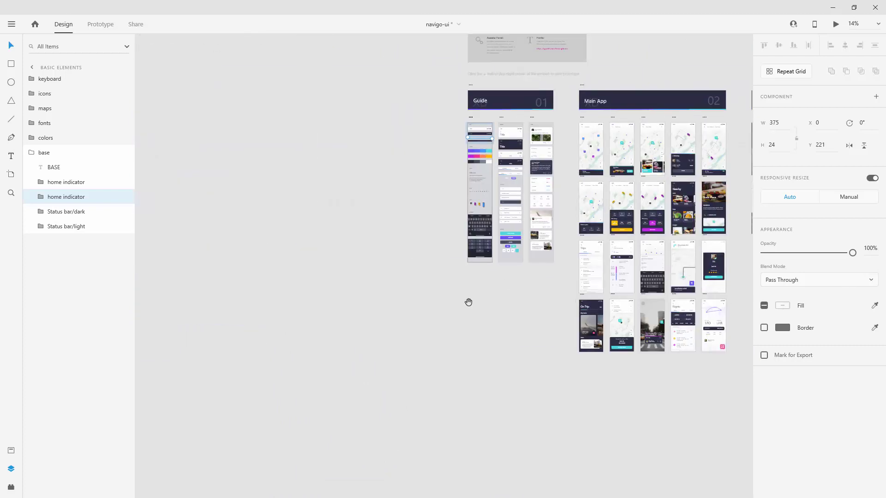
scroll(468, 302, "up", 15)
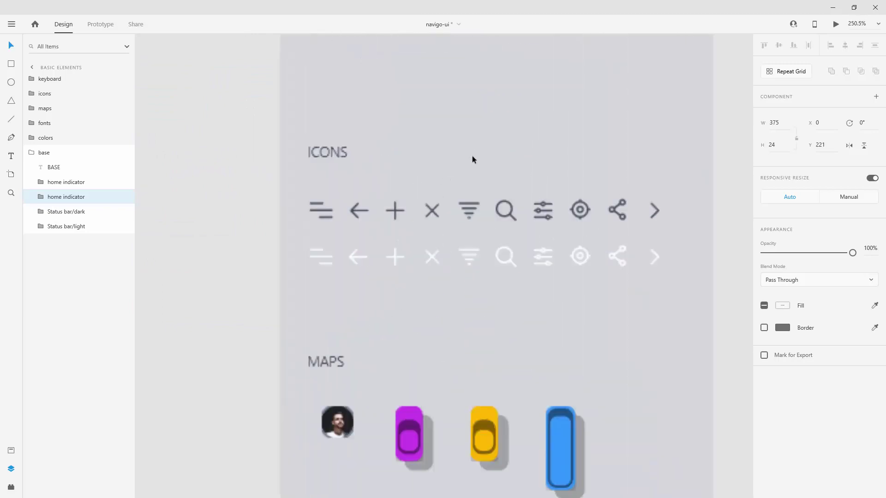
scroll(471, 160, "up", 3)
left_click(232, 180)
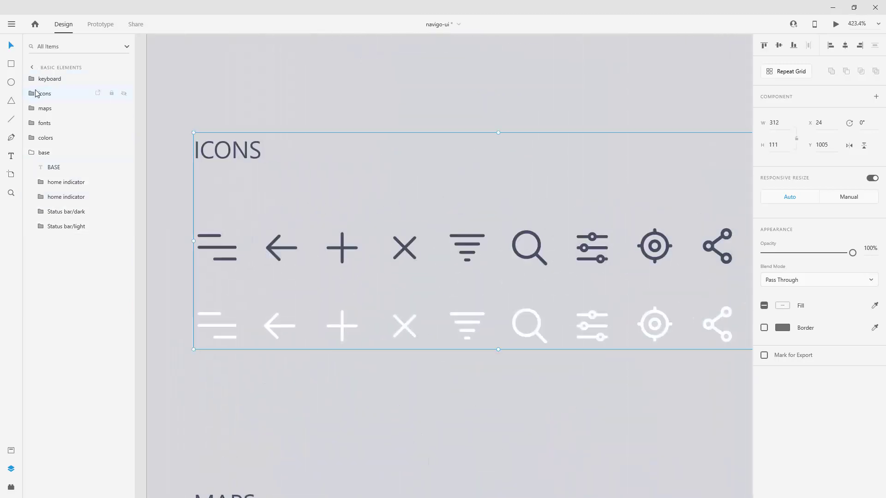
left_click(36, 93)
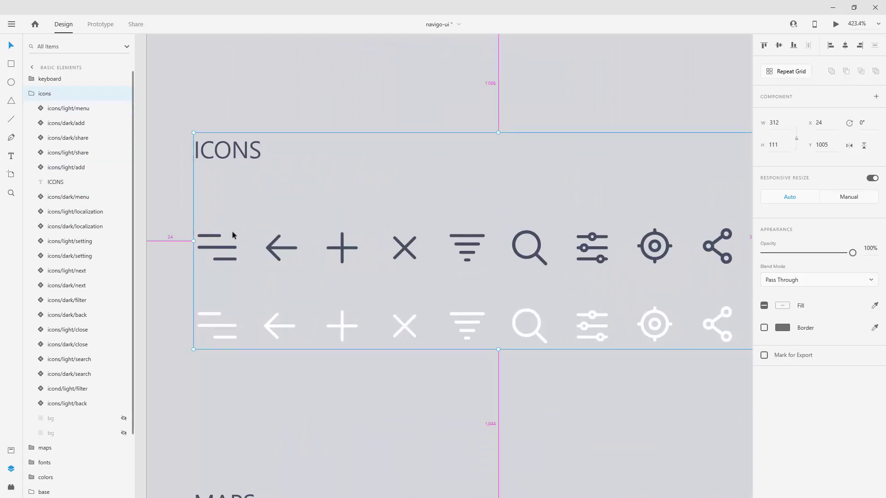
- Select the dark filter, search, share and settings icons and paste them onto homes screen
scroll(231, 238, "down", 3)
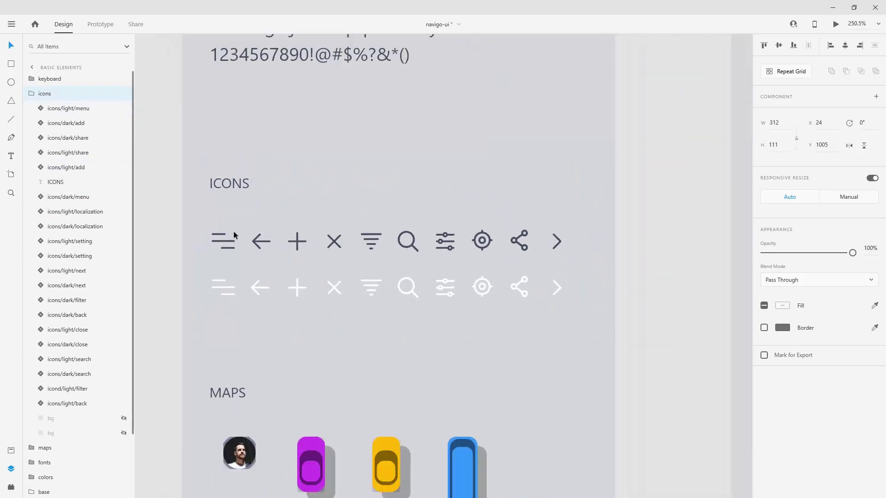
double_click(368, 242)
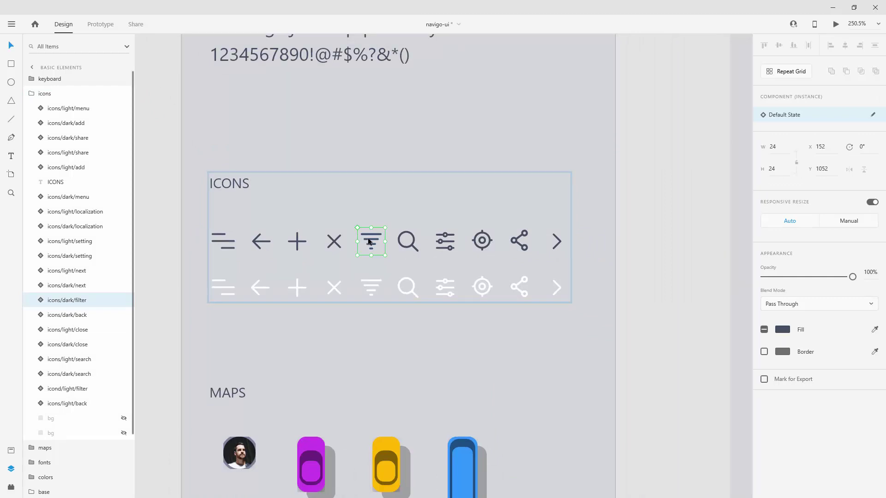
left_click(413, 249, "shift")
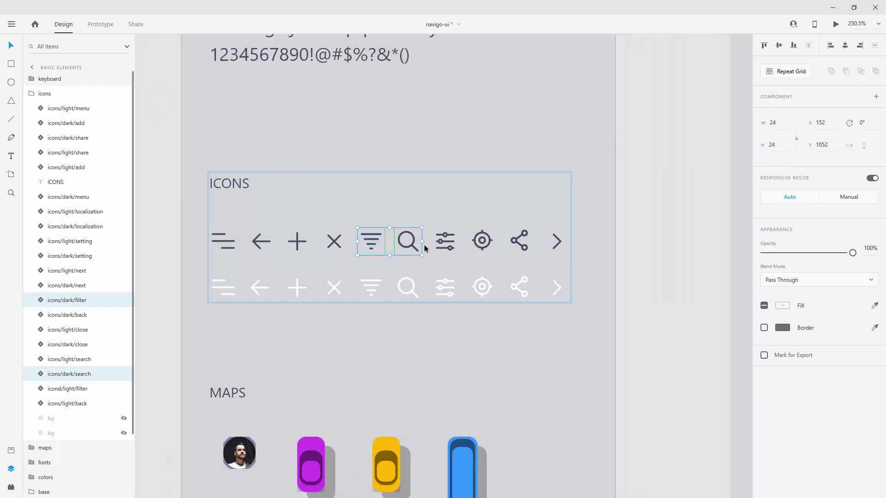
left_click(523, 248, "shift")
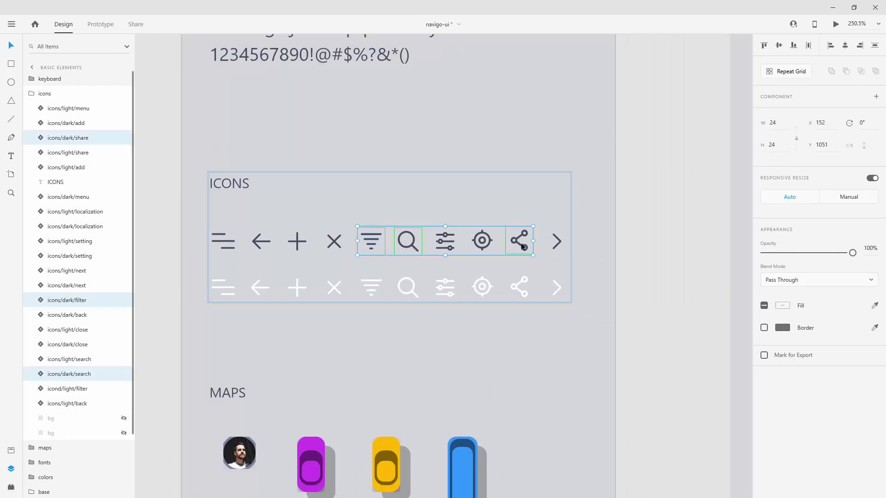
left_click(448, 238, "shift")
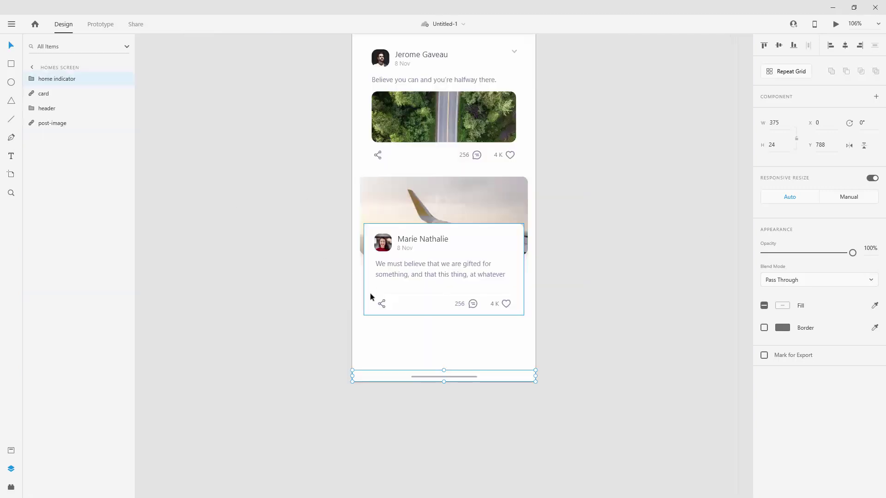
key("ctrl+v")
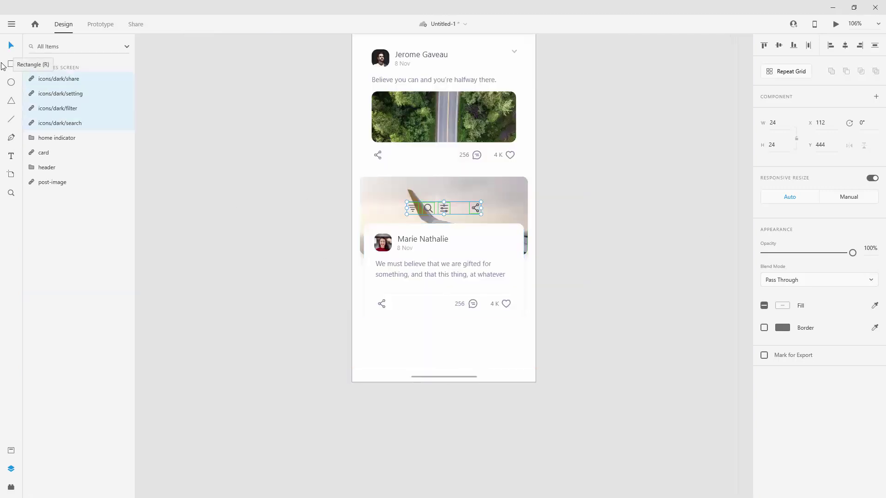
- Group the four icons and name the group 'tab bar'
key("ctrl+g")
double_click(50, 78)
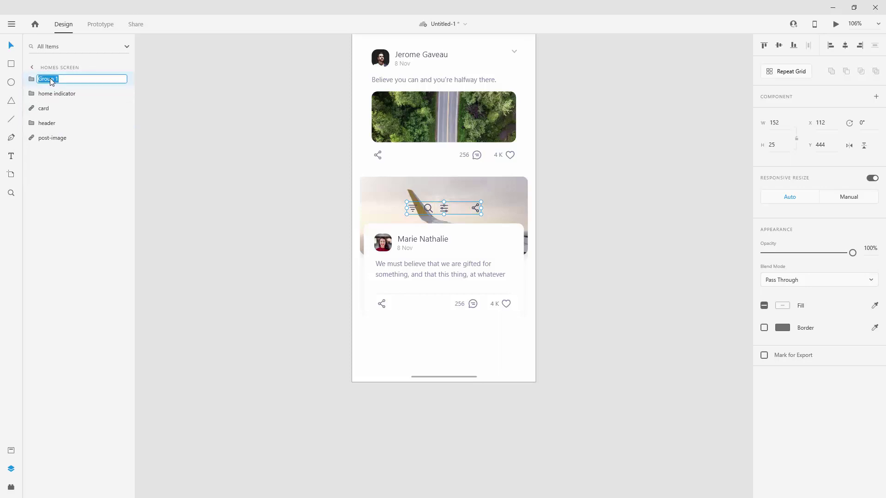
type("tab bar")
key("Return")
- Reorder tab bar and home indicator layers, then nudge the tab bar to Y 734 above the home indicator
left_click_drag(51, 80, 51, 147)
left_click_drag(51, 79, 59, 157)
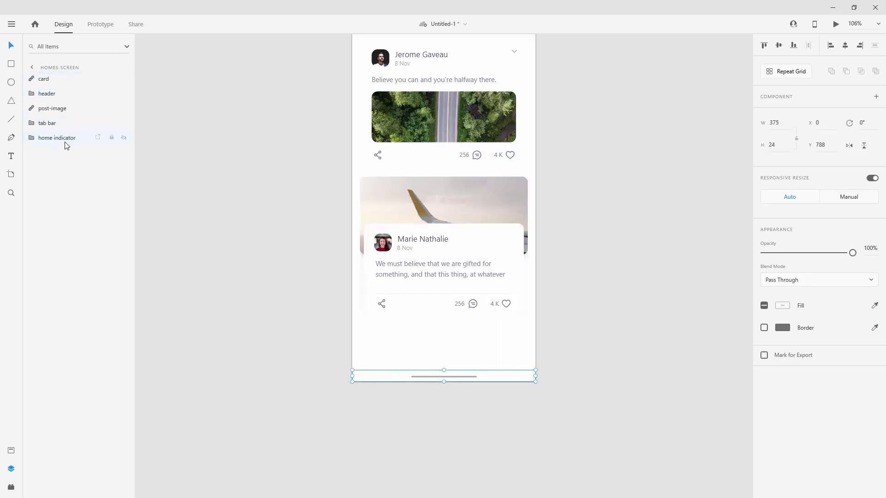
left_click(55, 81)
left_click(55, 108)
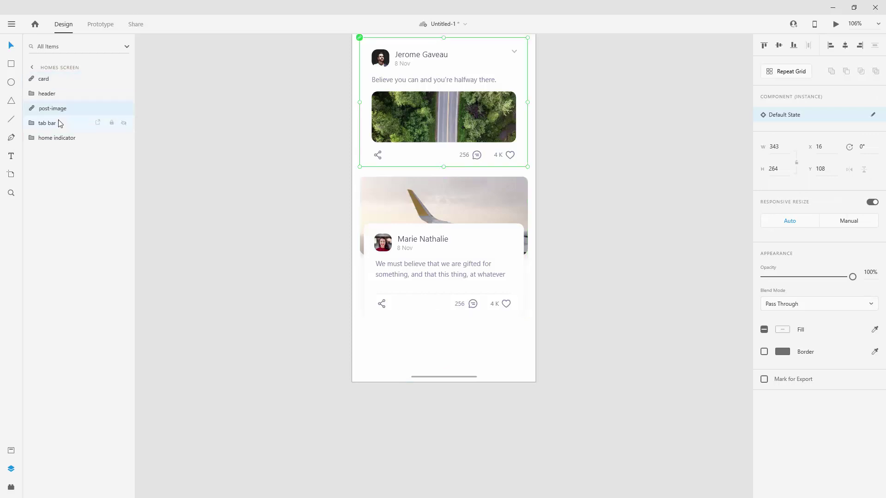
left_click(58, 125)
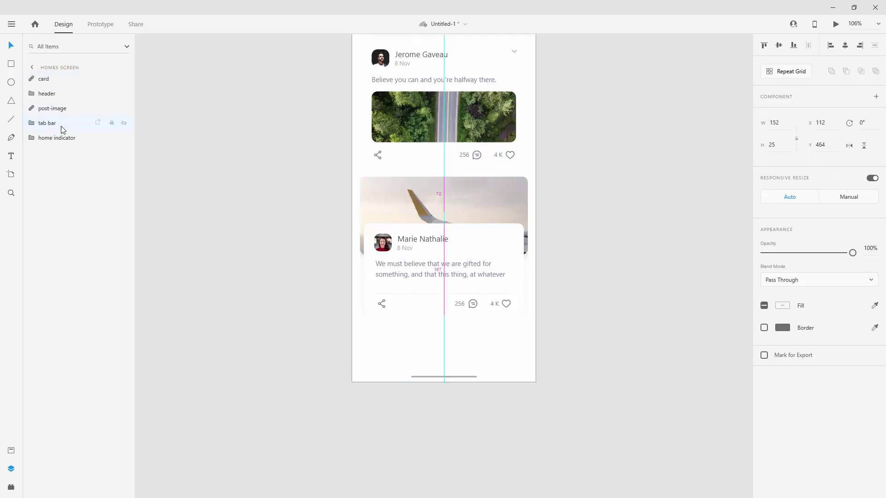
key("shift+Down")
key("shift+Down")
key("shift+Down")
key("shift+Down")
key("shift+Down")
key("shift+Down")
key("shift+Down")
key("shift+Down")
key("shift+Down")
key("shift+Down")
key("shift+Down")
key("shift+Down")
key("shift+Down")
key("shift+Down")
key("shift+Down")
key("shift+Down")
key("shift+Down")
key("shift+Down")
key("shift+Down")
key("shift+Down")
key("shift+Up")
key("shift+Up")
key("shift+Up")
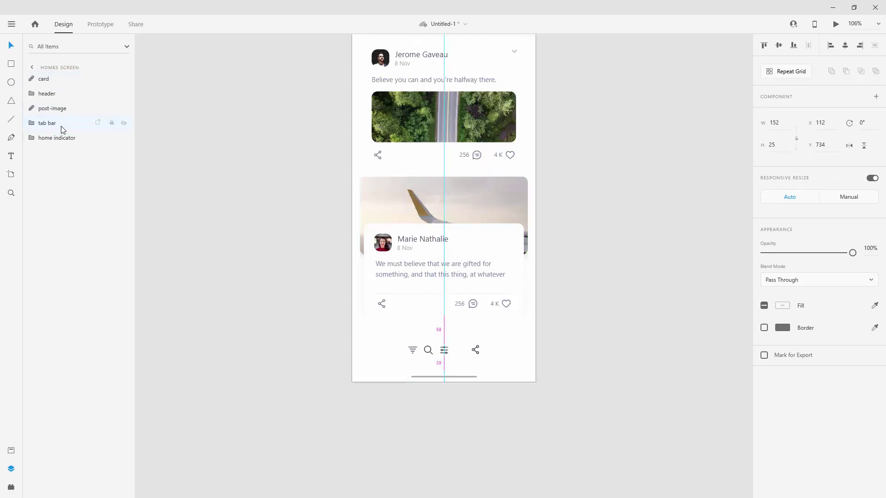
- Reorder the share icon layer and space the settings icon out to the row's right end
scroll(461, 346, "up", 5)
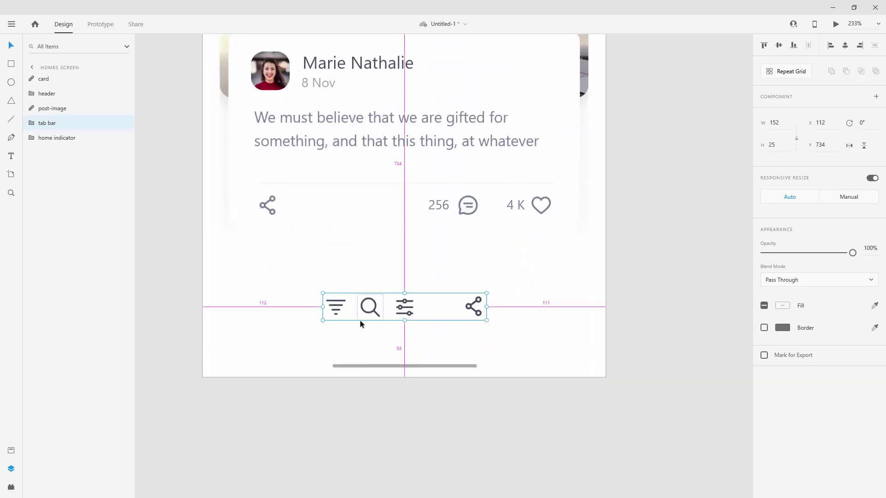
scroll(360, 320, "up", 2)
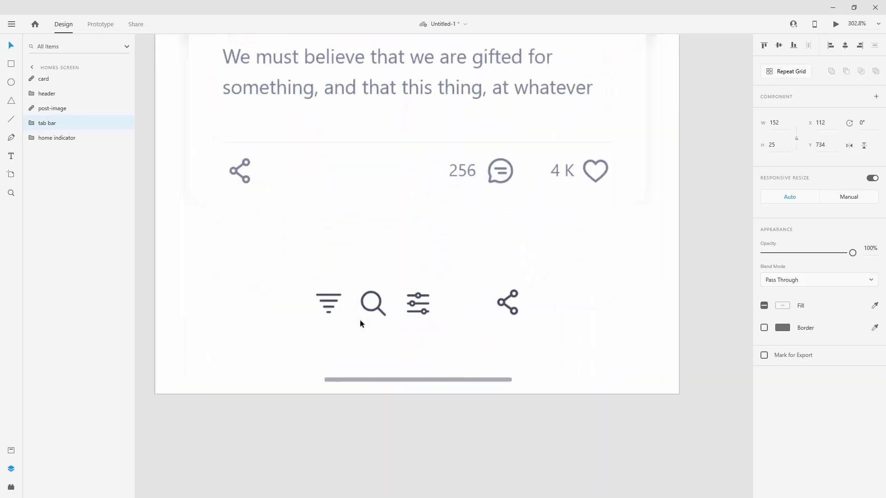
left_click(32, 123)
left_click(46, 138)
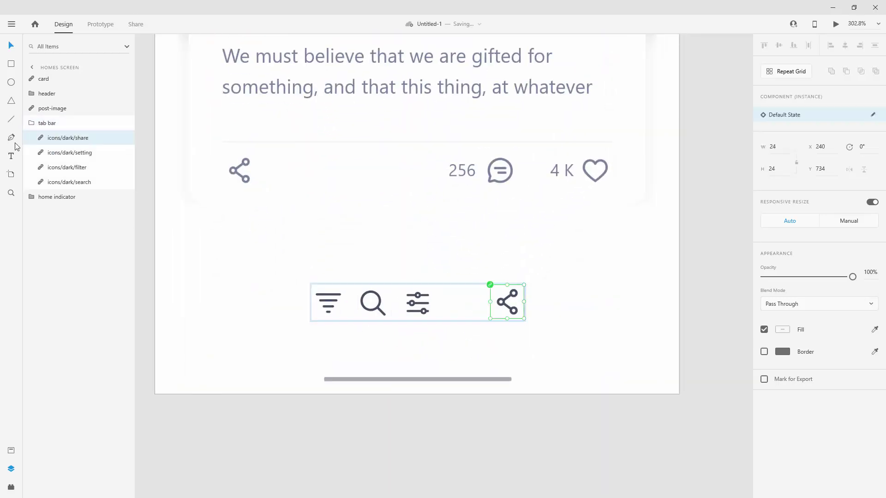
left_click_drag(60, 138, 72, 181)
left_click(69, 165)
left_click(71, 153)
left_click(73, 170)
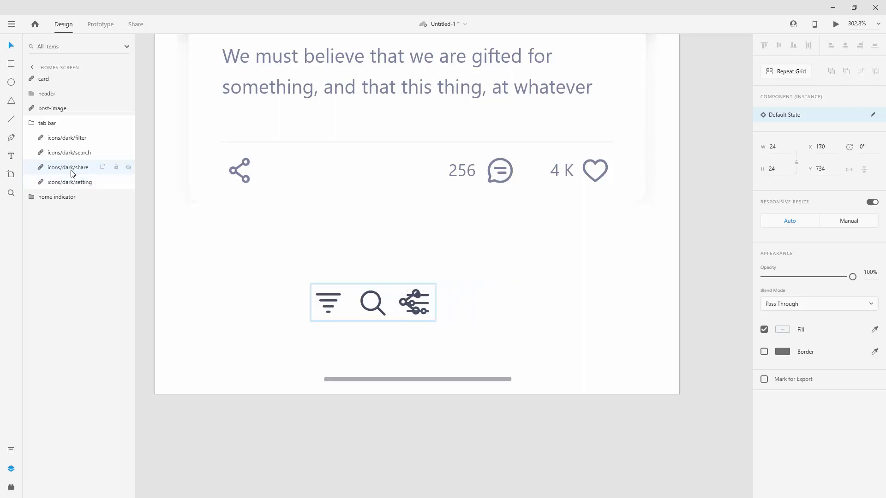
left_click(72, 183)
key("shift+Right")
key("shift+Right")
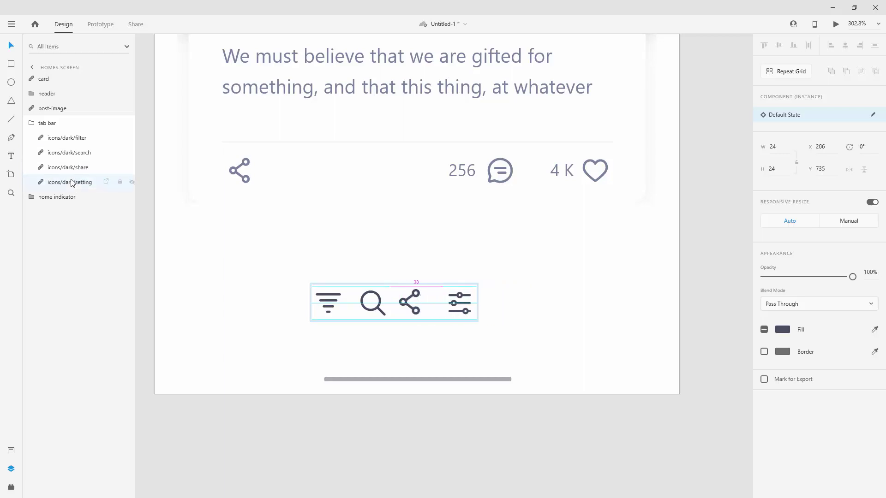
left_click_drag(464, 297, 446, 297)
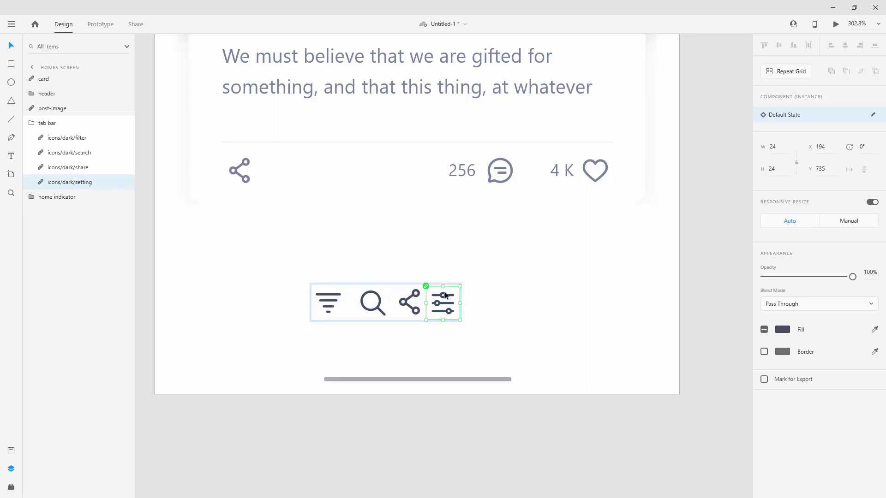
key("shift+Right")
key("shift+Right")
key("shift+Right")
key("shift+Right")
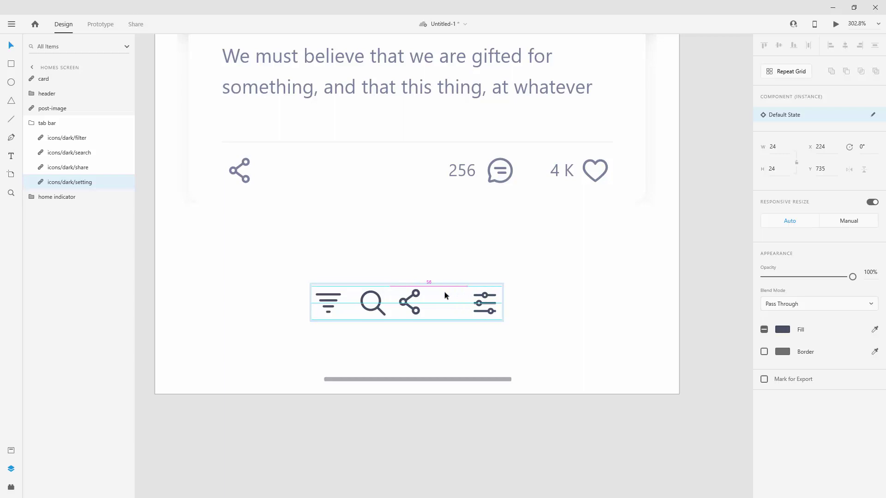
- Shift the filter and search icons left so the four icons spread evenly
left_click(375, 305)
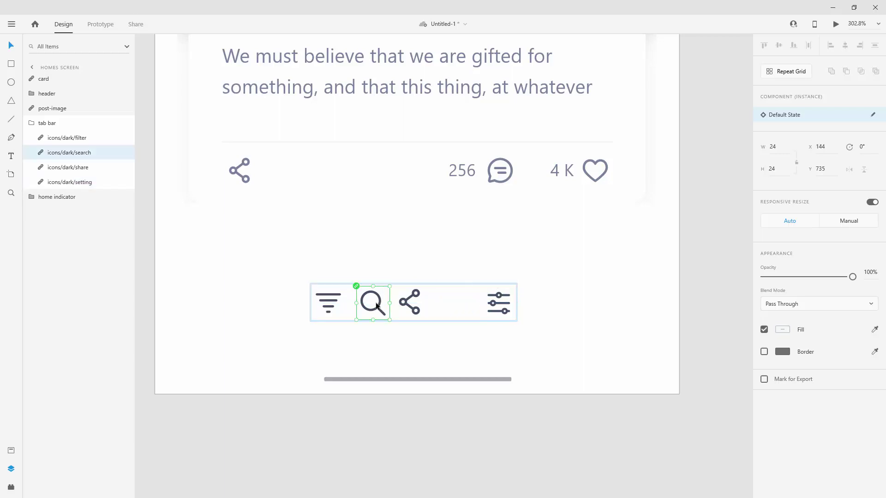
left_click(336, 303, "shift")
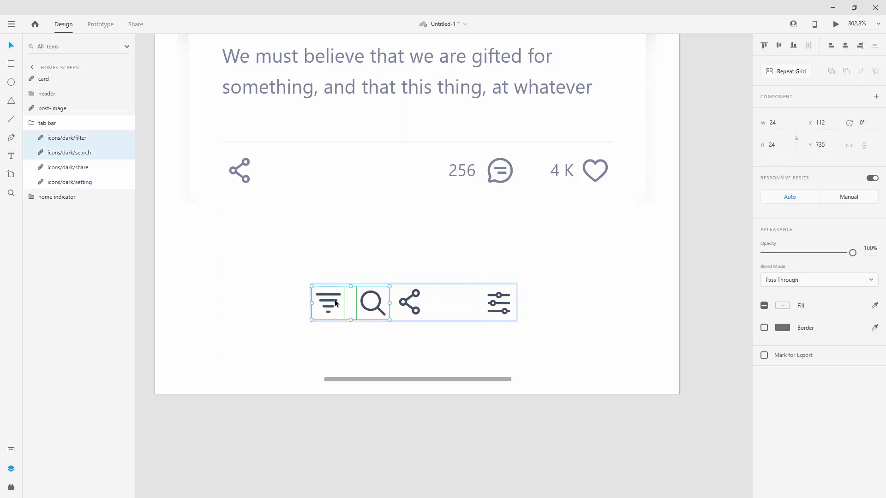
left_click_drag(336, 303, 342, 302)
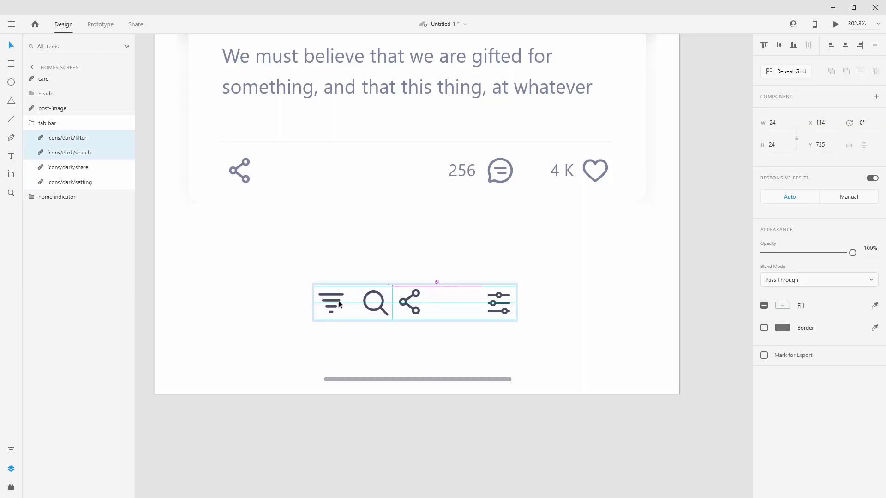
key("shift+Left")
key("shift+Left")
key("shift+Left")
key("shift+Left")
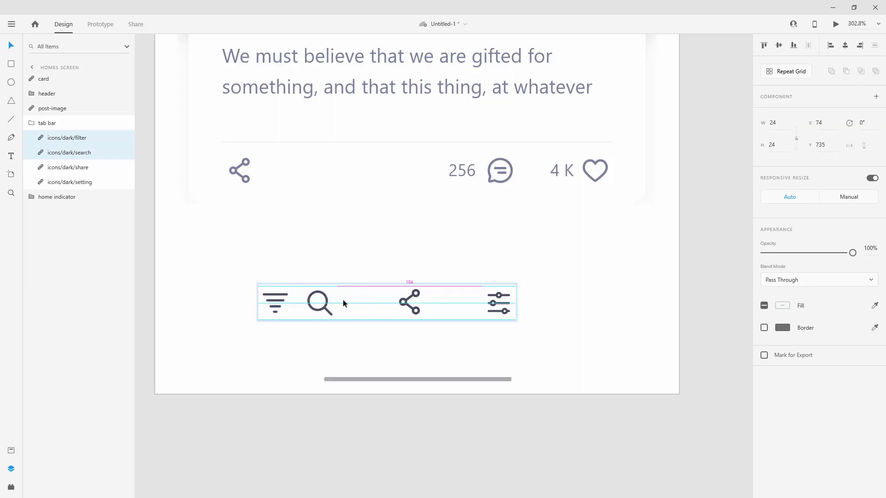
left_click(269, 286)
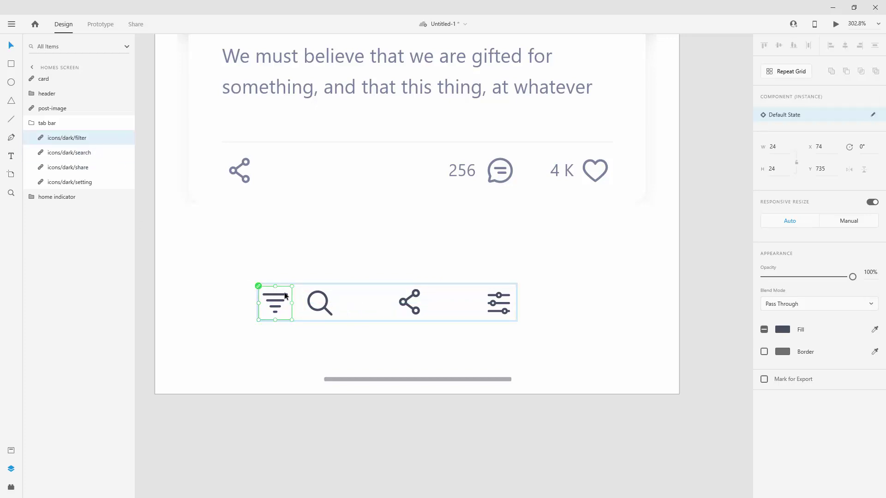
left_click_drag(287, 298, 297, 296)
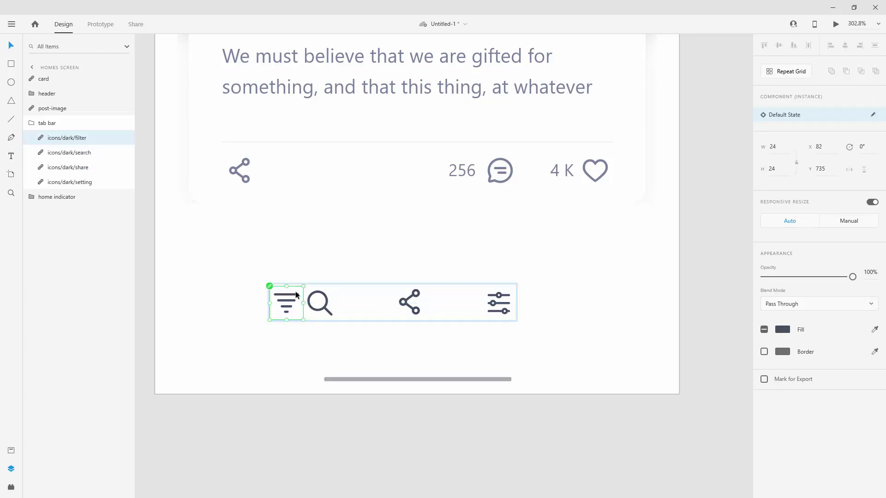
key("shift+Left")
key("shift+Left")
key("shift+Left")
key("shift+Left")
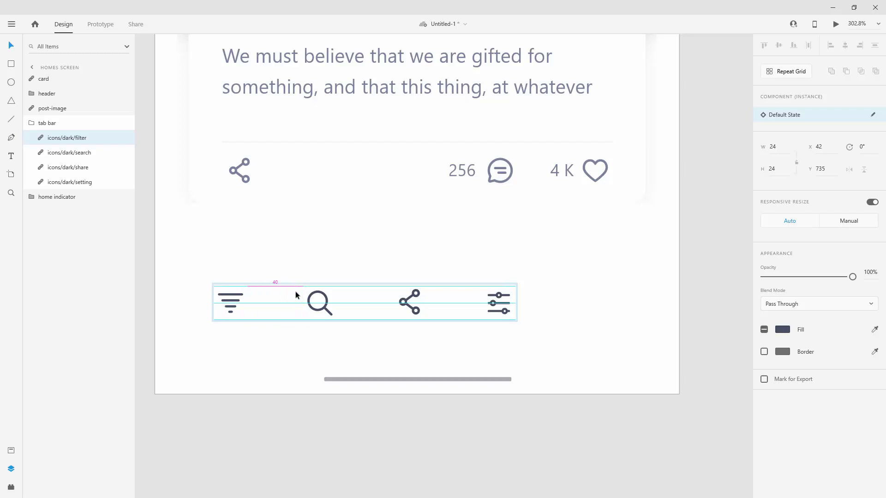
key("shift+Left")
key("shift+Left")
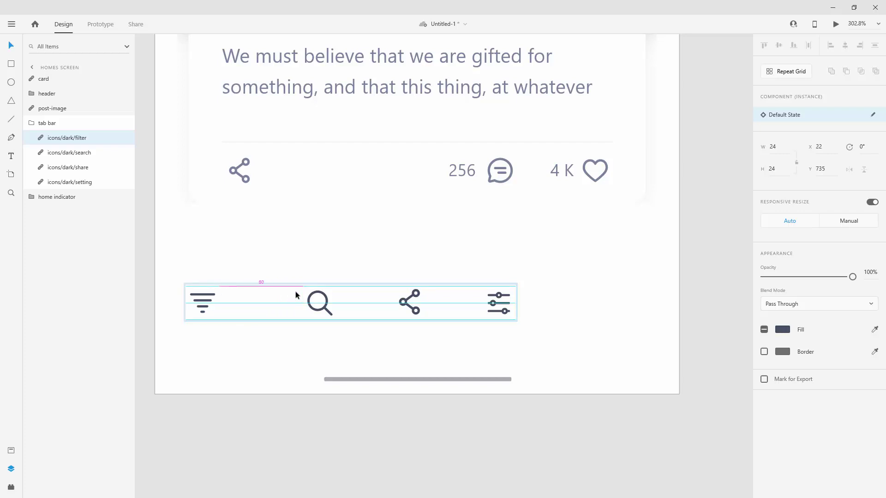
left_click(76, 153, "shift")
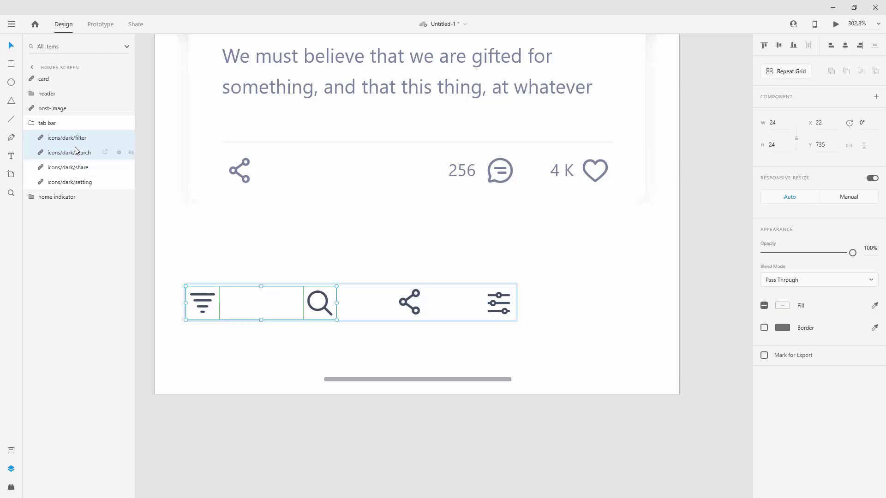
key("shift+Left")
key("shift+Left")
left_click(80, 167, "shift")
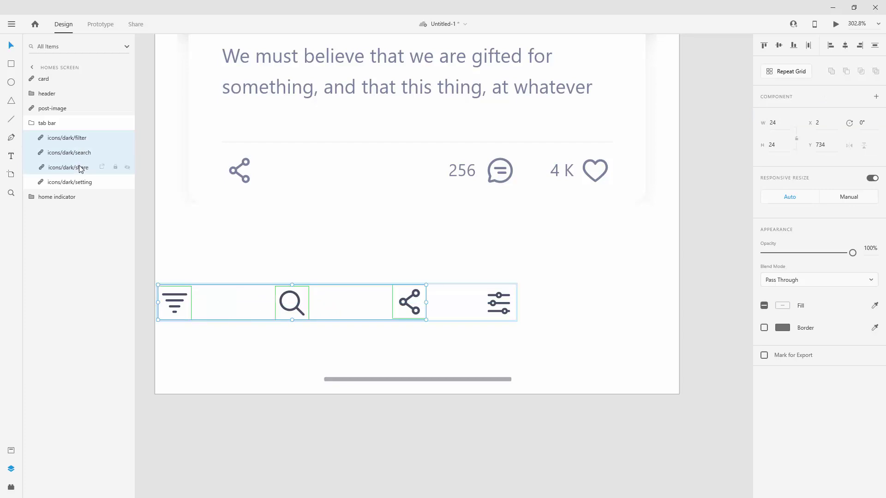
key("shift+Left")
key("shift+Left")
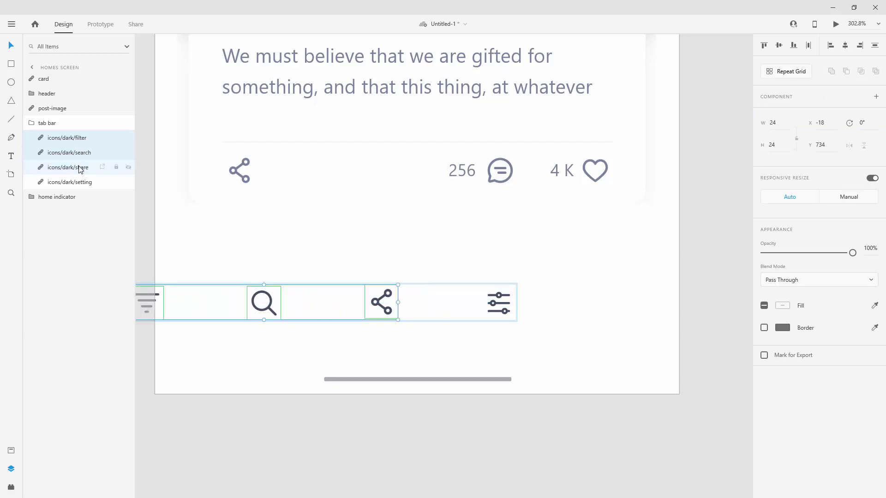
- Centre the tab bar horizontally and place it at Y 743 just above the home indicator
left_click(34, 124)
left_click(844, 46)
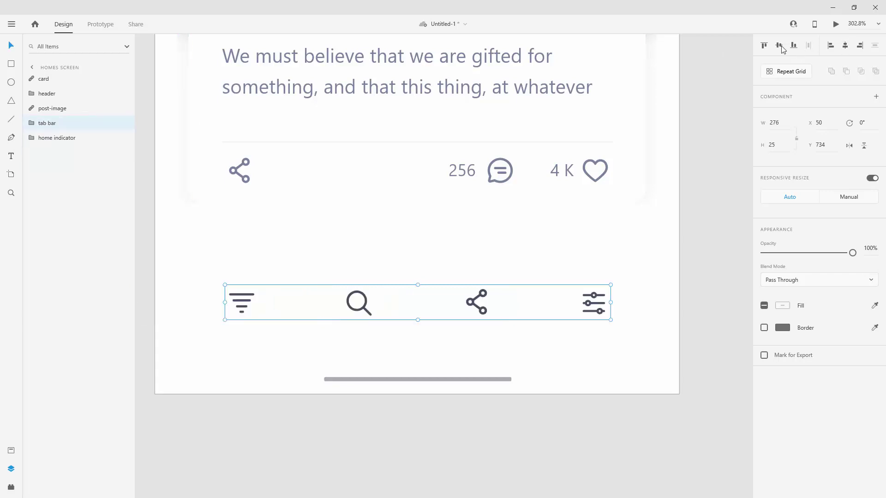
left_click_drag(474, 305, 476, 353)
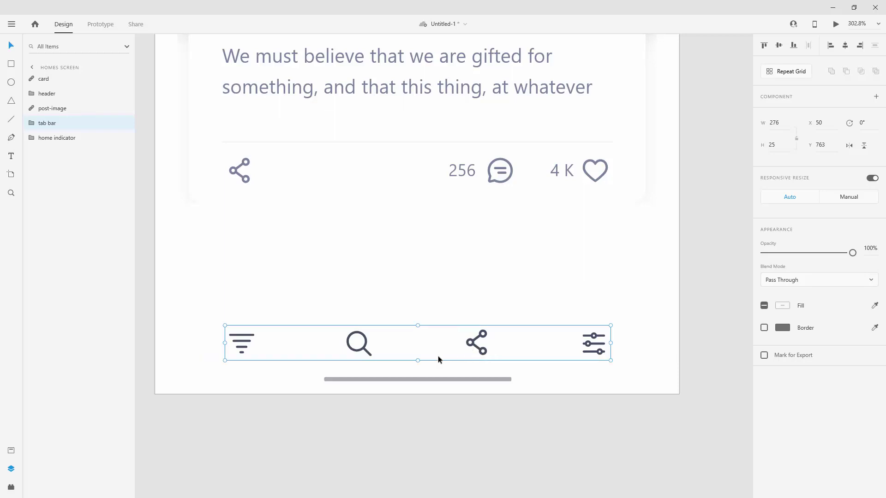
key("shift+Up")
key("shift+Up")
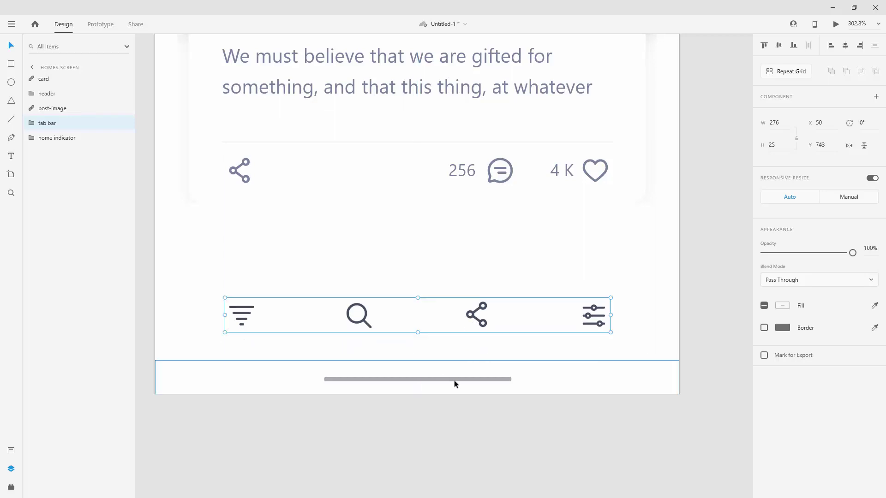
left_click(454, 384)
- Rename the artboard to 'home screen'
scroll(504, 355, "down", 5)
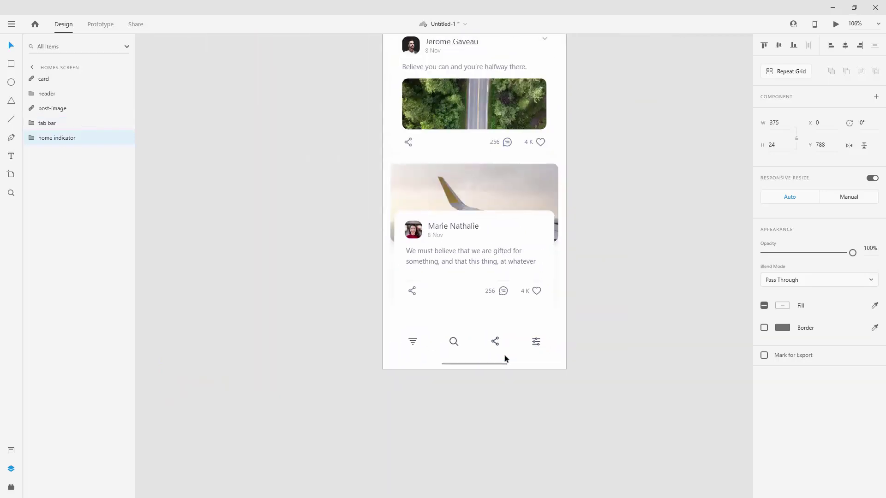
scroll(607, 245, "up", 3)
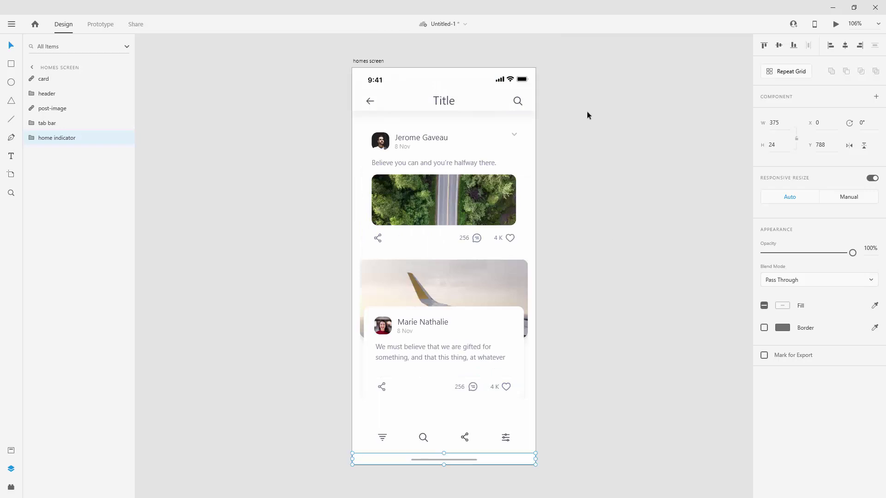
double_click(369, 60)
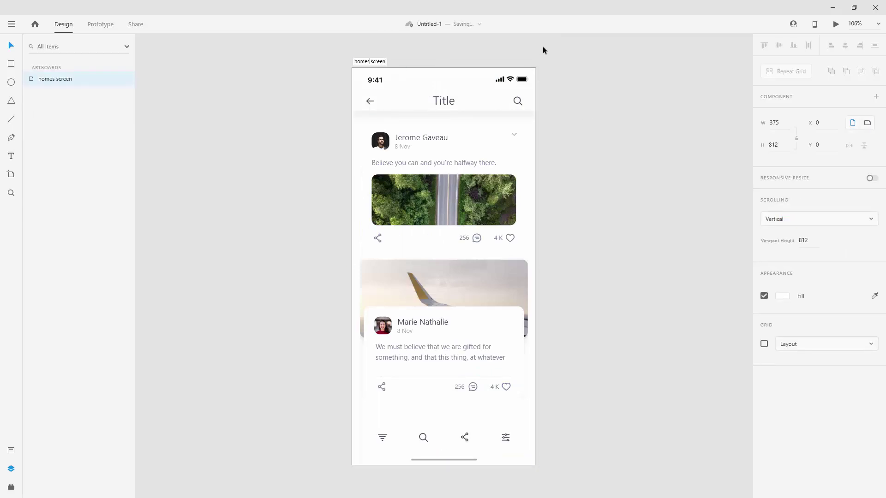
key("BackSpace")
key("Return")
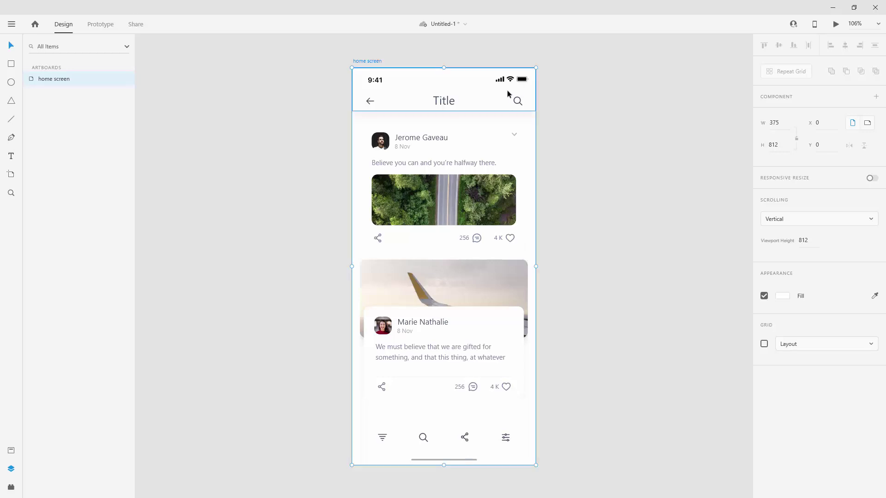
- Change the header's Title text font from Gibson to Roboto Regular
left_click(508, 94)
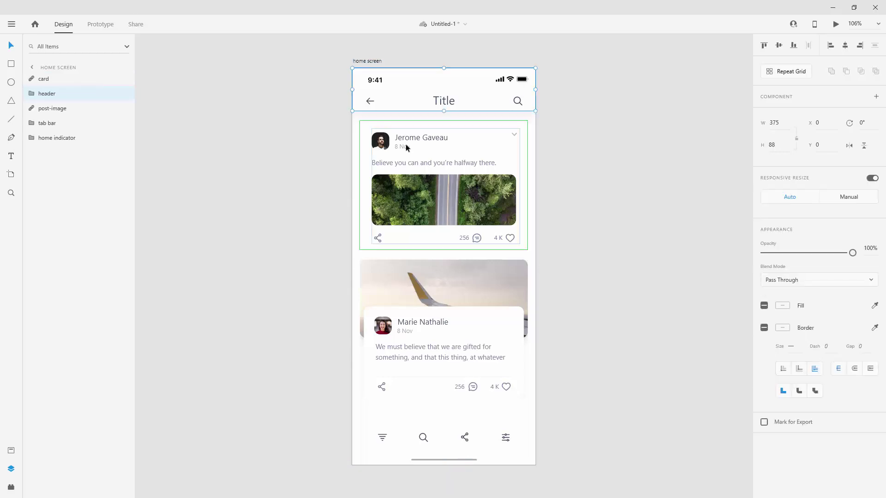
double_click(451, 104)
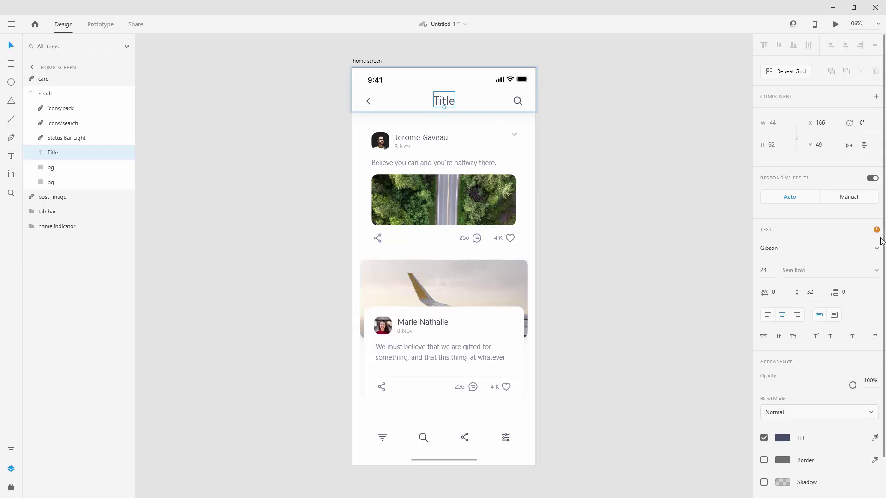
left_click(814, 248)
type("Ro")
key("Return")
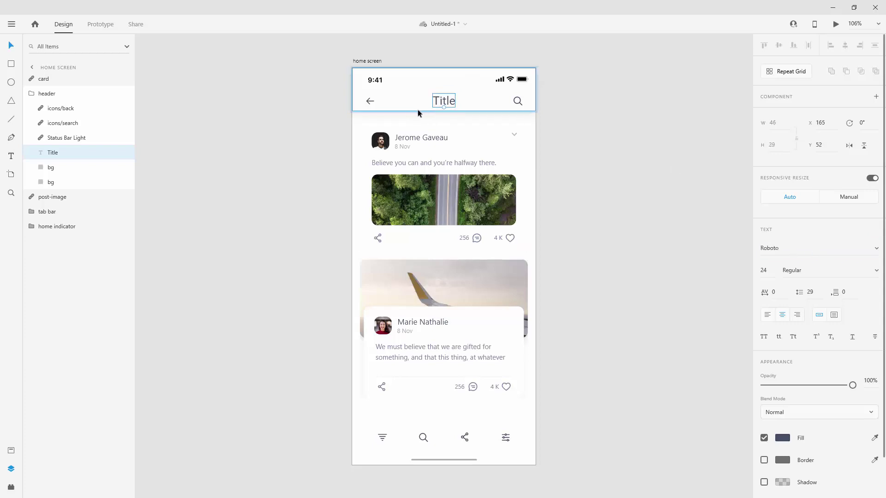
- Select every linked kit component in the document Assets and delete them all
left_click(12, 453)
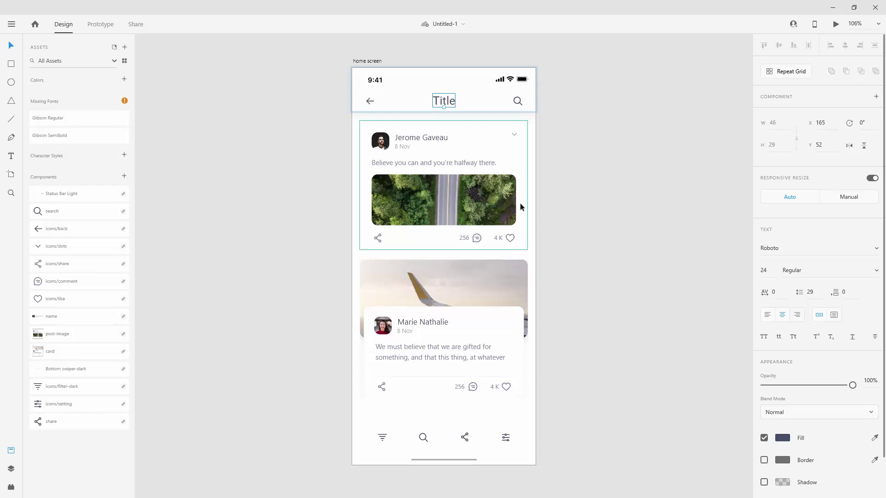
left_click(67, 198)
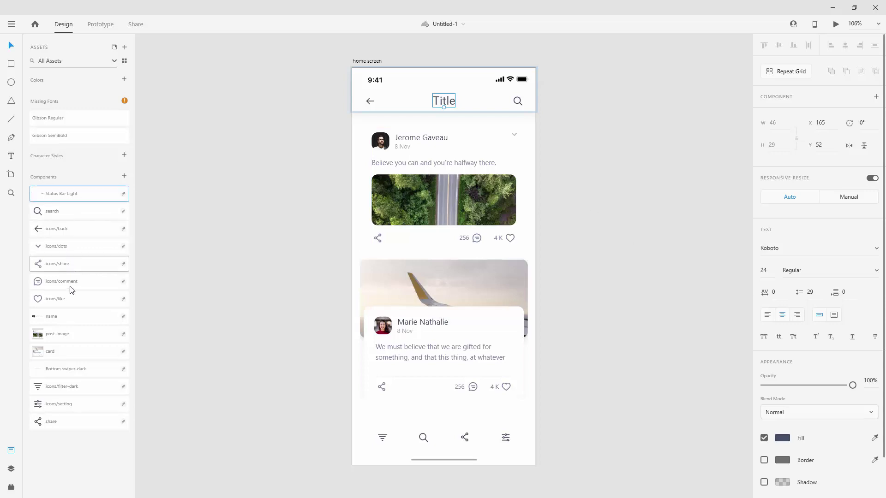
left_click(64, 421, "shift")
right_click(64, 422)
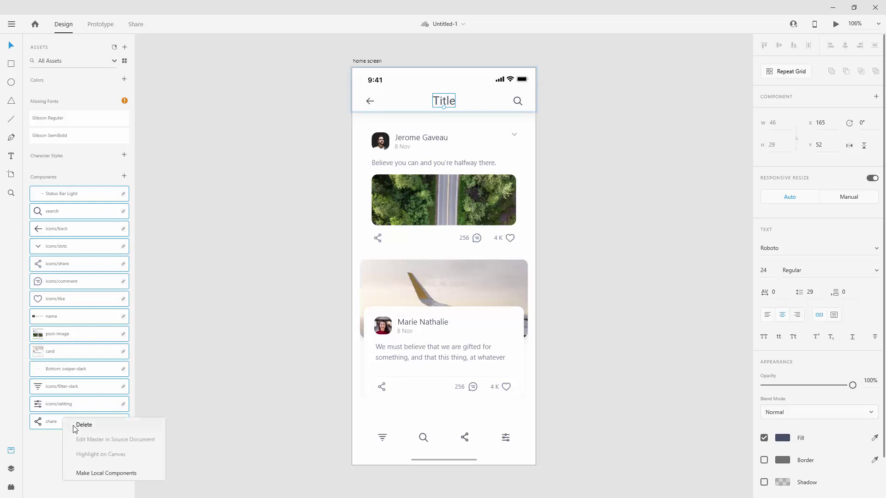
left_click(74, 424)
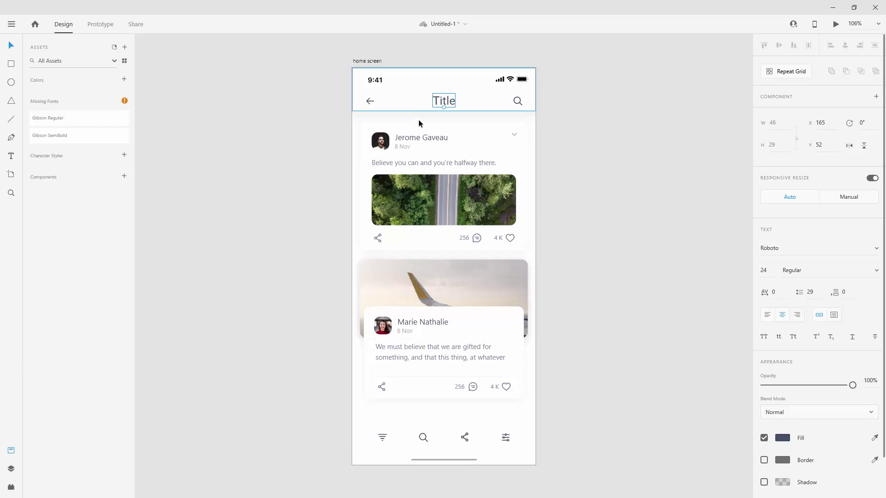
left_click(360, 143)
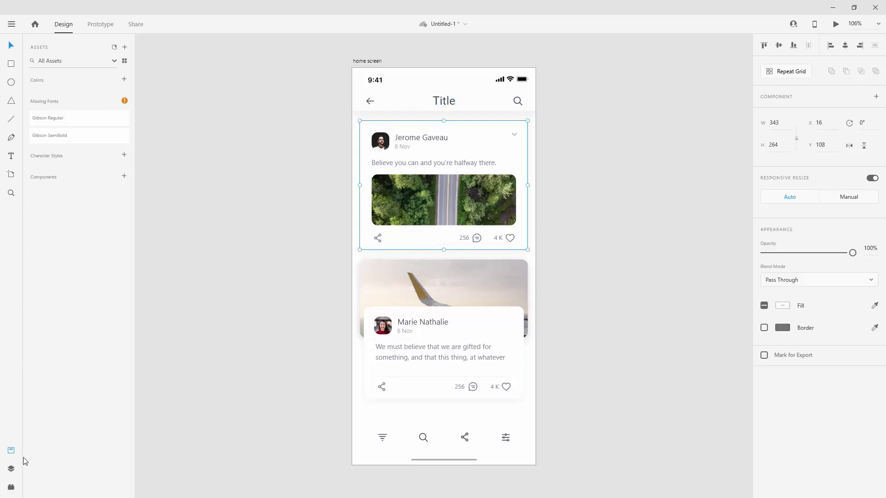
- Expand the tab bar layers and rename icons/dark/filter to 'filter'
left_click(11, 468)
left_click(32, 197)
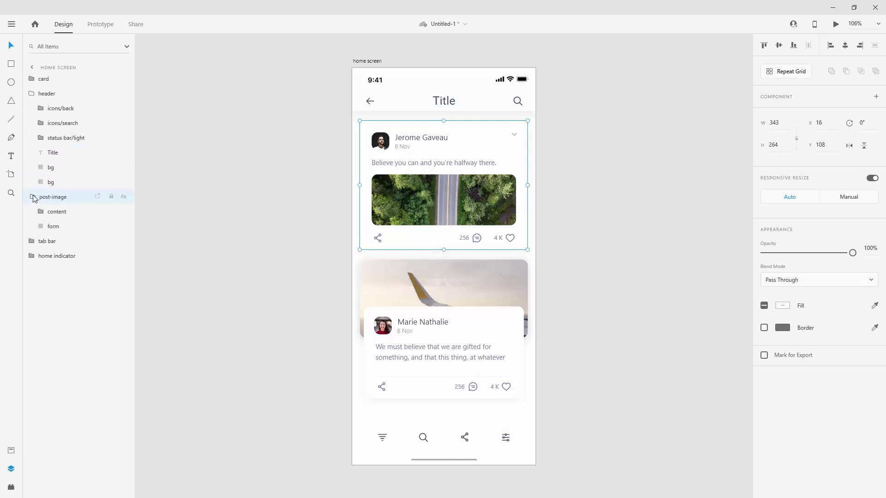
left_click(41, 211)
left_click(41, 108)
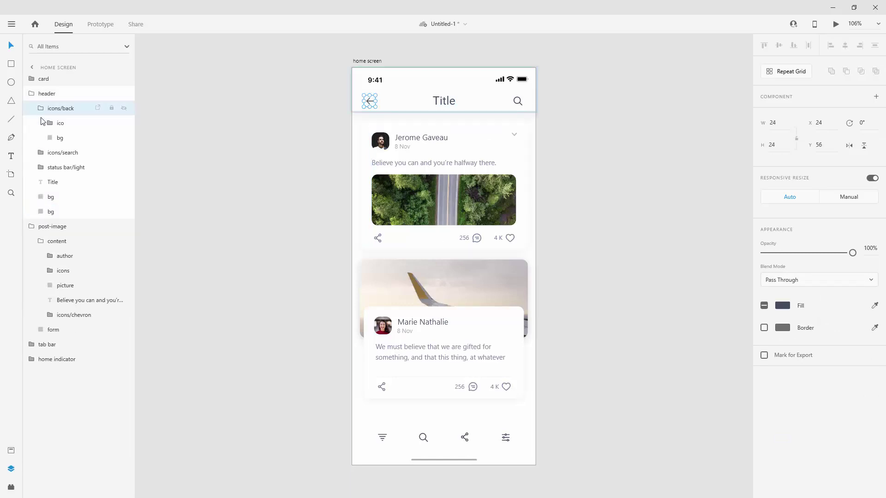
left_click(33, 345)
left_click(40, 359)
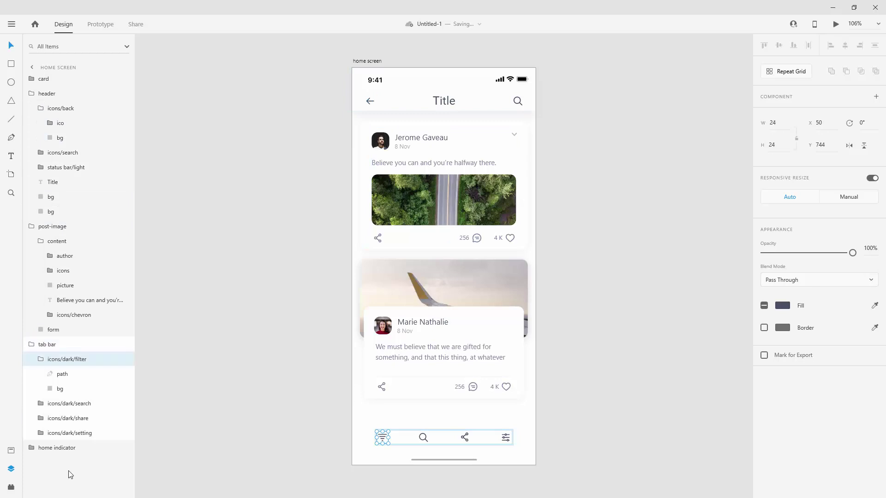
left_click(42, 360)
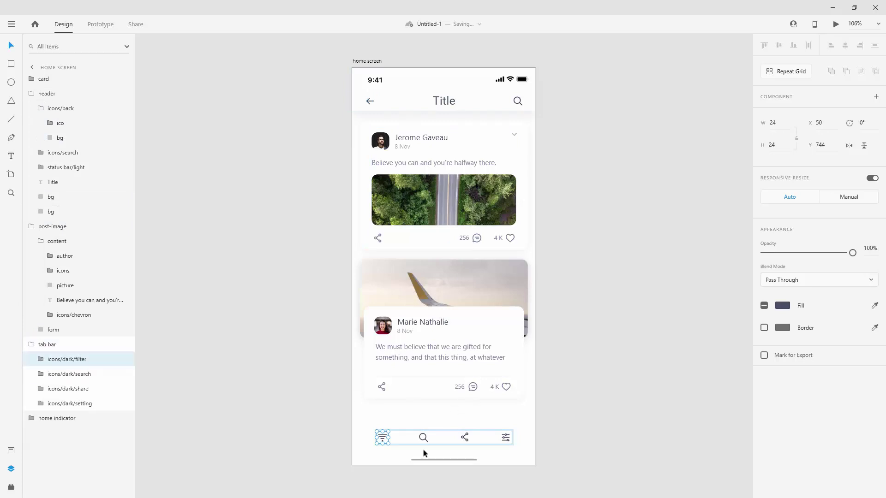
double_click(70, 360)
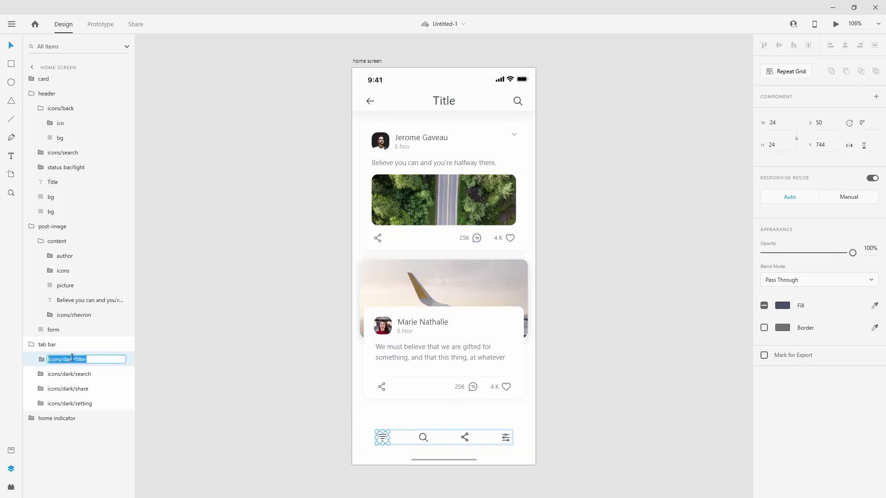
type("filt")
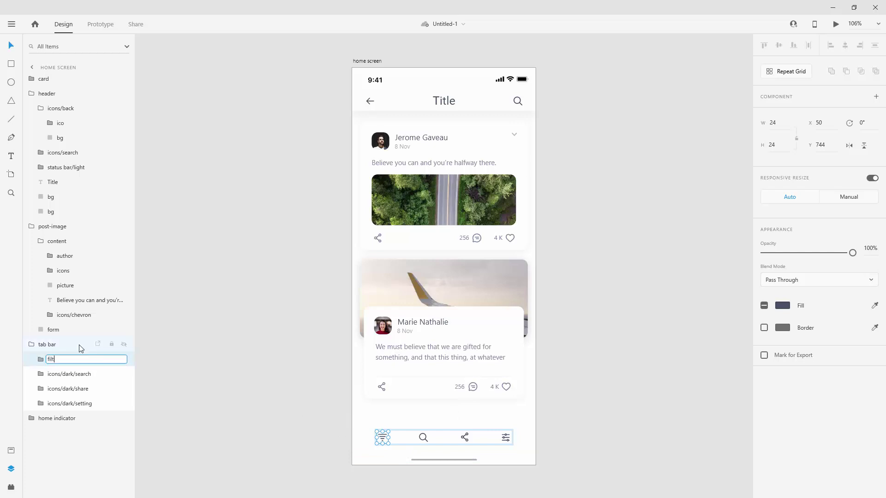
type("er")
key("Return")
- Strip the icons/dark/ prefix from the search and share layers, leaving 'share'
double_click(78, 375)
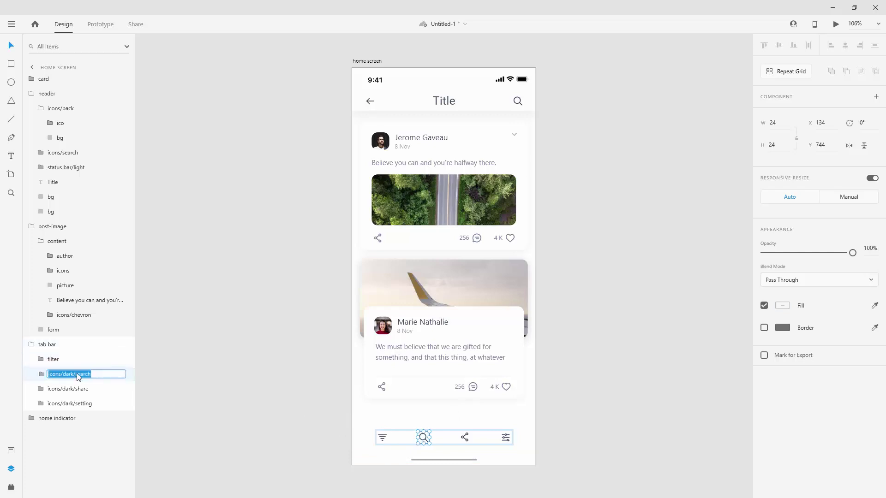
key("Home")
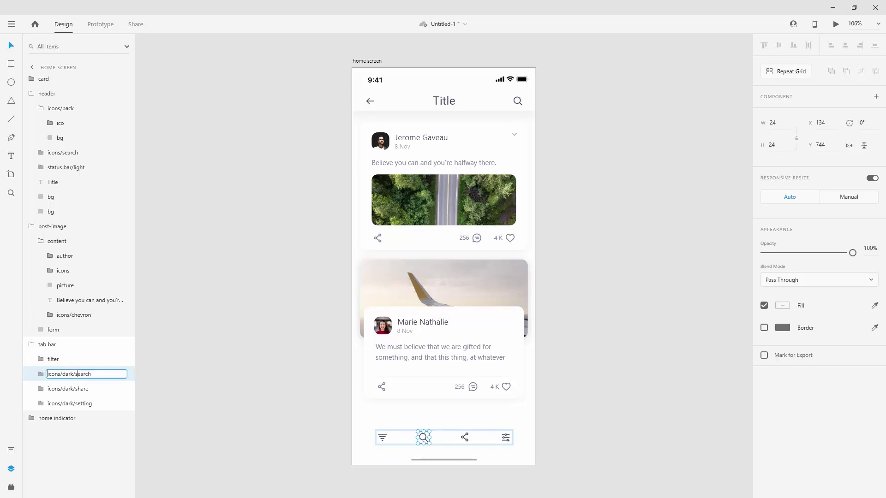
key("ctrl+shift+Right")
key("ctrl+shift+Right")
key("BackSpace")
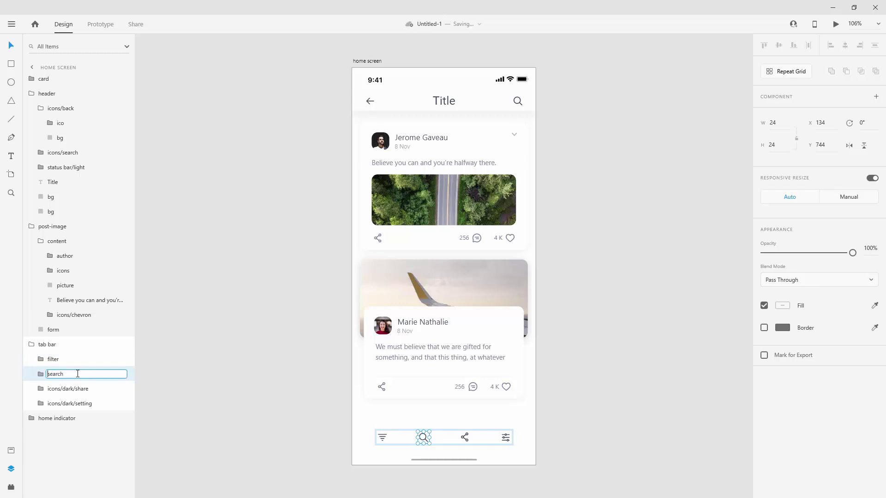
key("Escape")
double_click(69, 388)
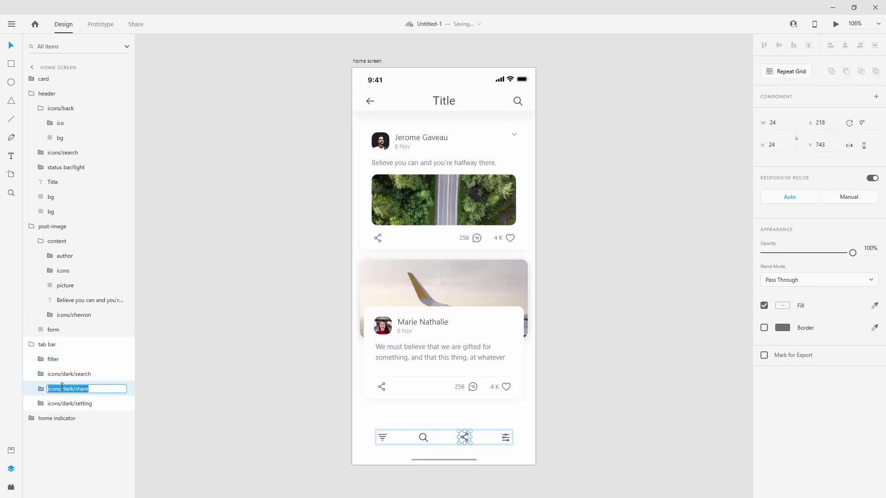
left_click(74, 389)
key("shift+Home")
key("BackSpace")
key("Return")
- Rename the icons/dark/setting layer to 'setting'
double_click(74, 403)
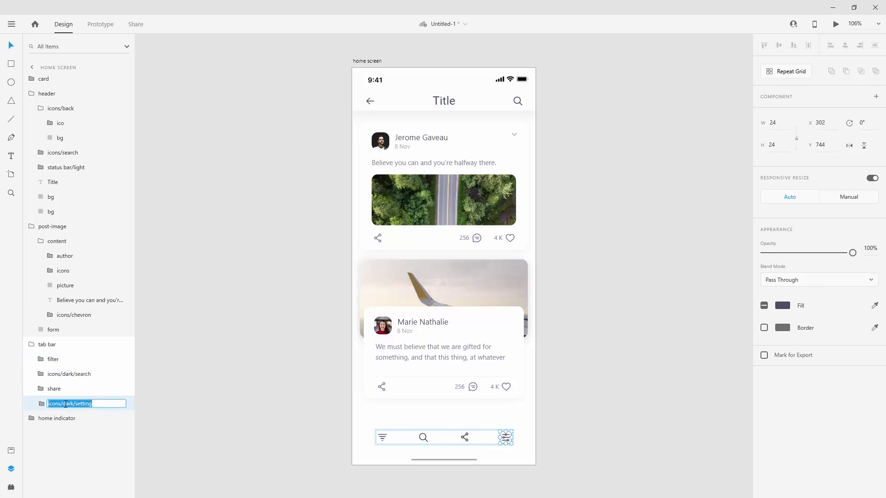
left_click(78, 403)
key("shift+Home")
key("BackSpace")
key("Return")
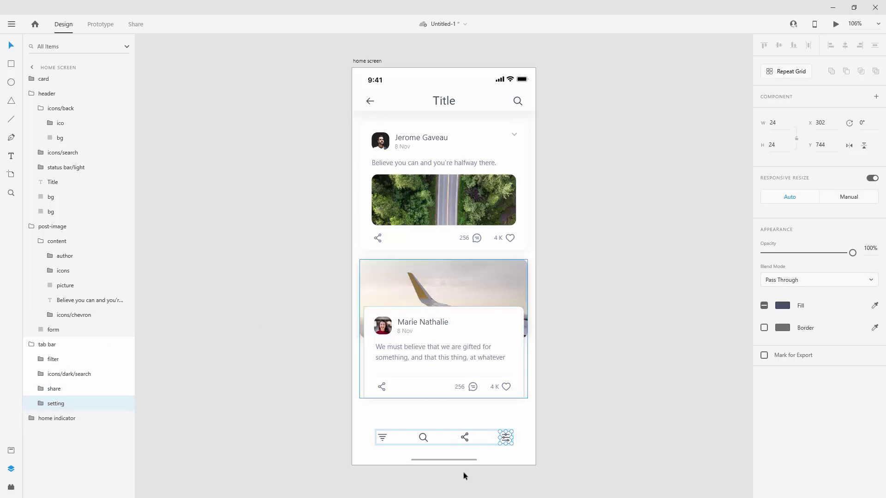
- Delete the bg layer inside each of the filter, search, share and setting icons
left_click(41, 403)
left_click(40, 389)
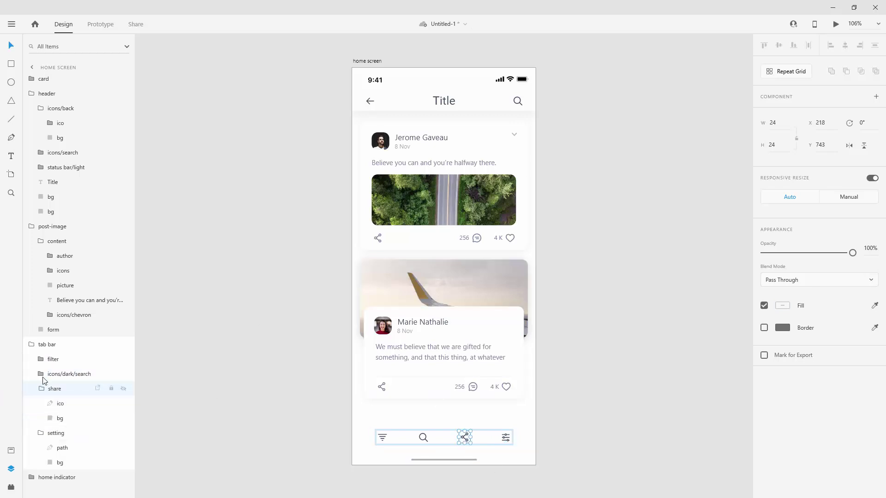
left_click(40, 373)
left_click(40, 359)
scroll(92, 341, "down", 2)
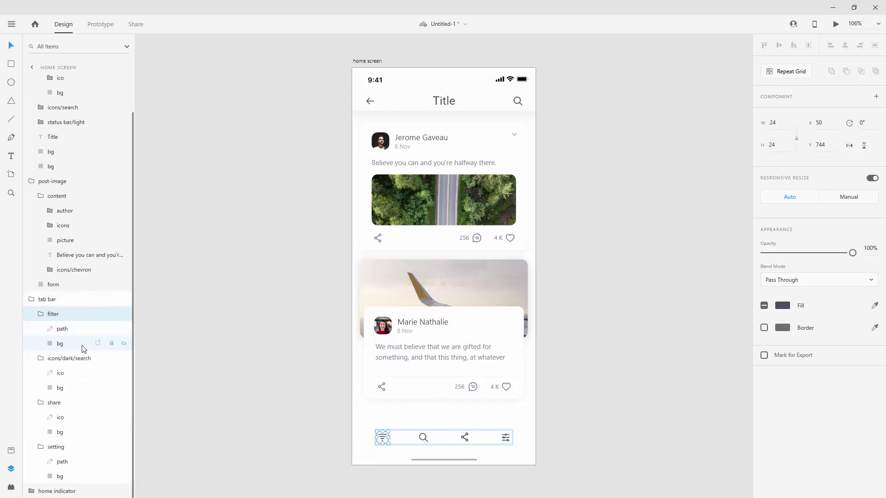
left_click(73, 345)
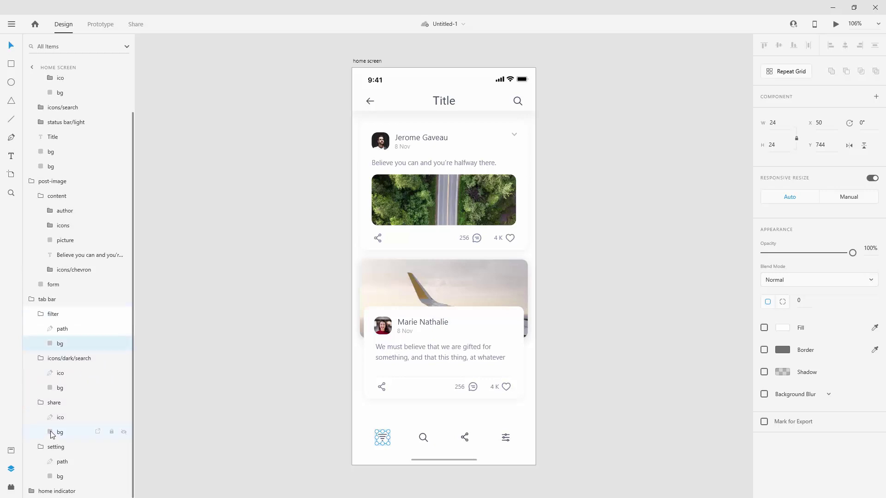
left_click(71, 388, "ctrl")
left_click(72, 432, "ctrl")
left_click(66, 476, "ctrl")
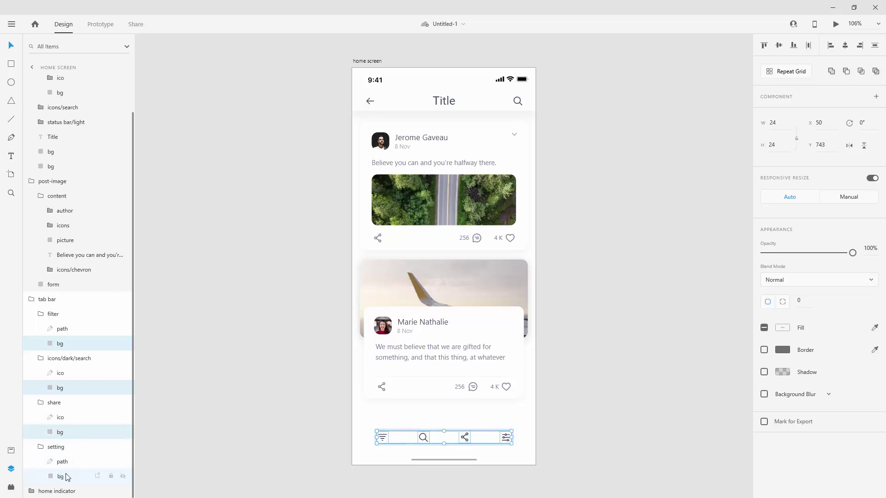
key("Delete")
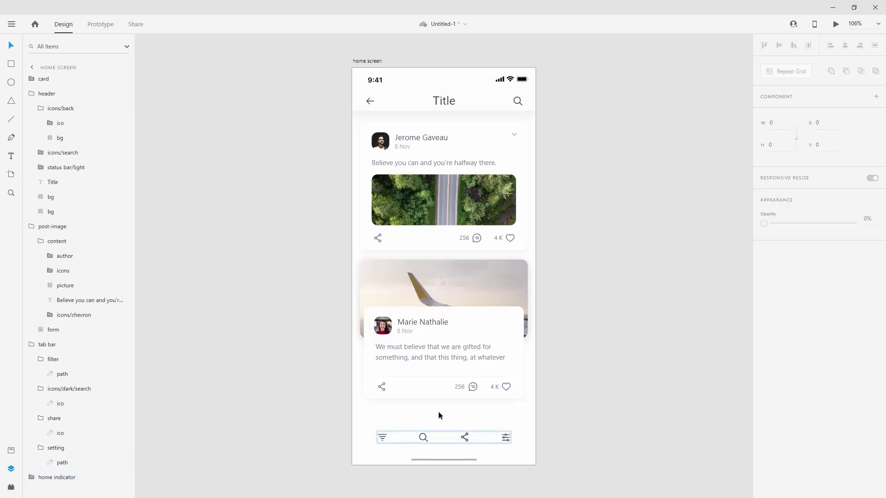
- Make filter, icons/dark/search, share and setting each a component, then view them in Assets
left_click(40, 360)
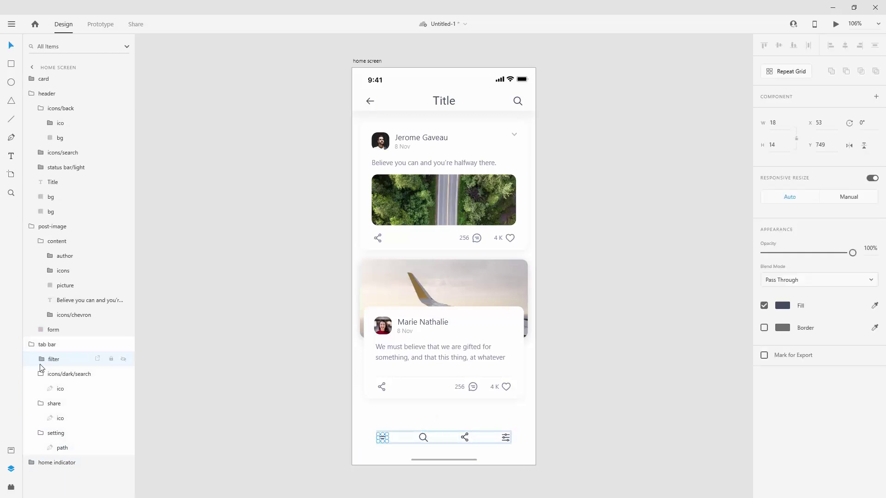
left_click(40, 373)
left_click(40, 388)
left_click(41, 404)
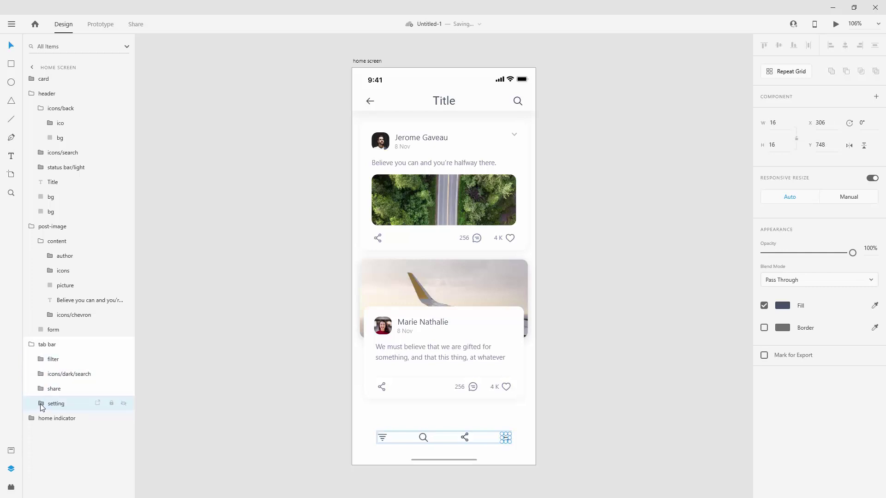
left_click(49, 363)
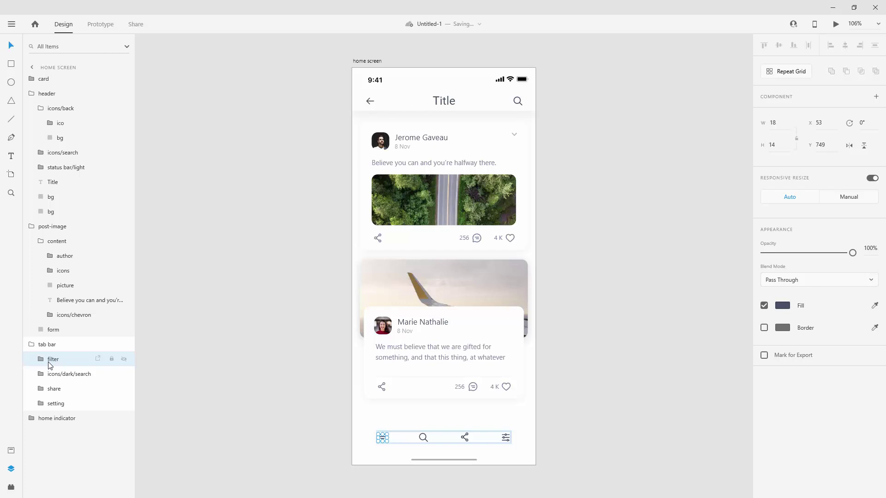
key("ctrl+k")
left_click(54, 375)
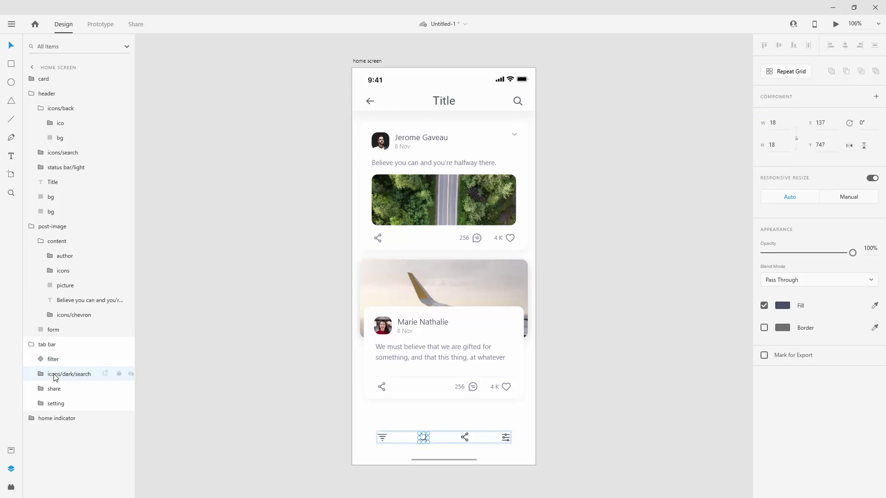
key("ctrl+k")
left_click(54, 389)
key("ctrl+k")
left_click(54, 404)
key("ctrl+k")
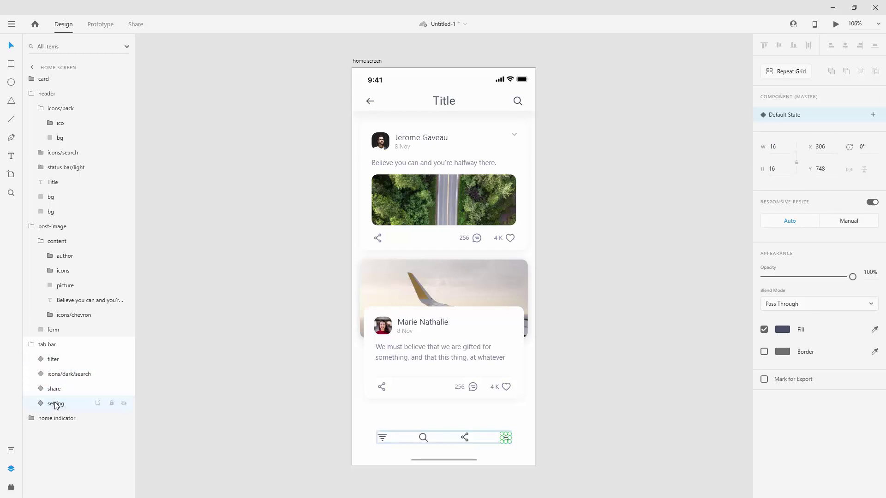
left_click(11, 450)
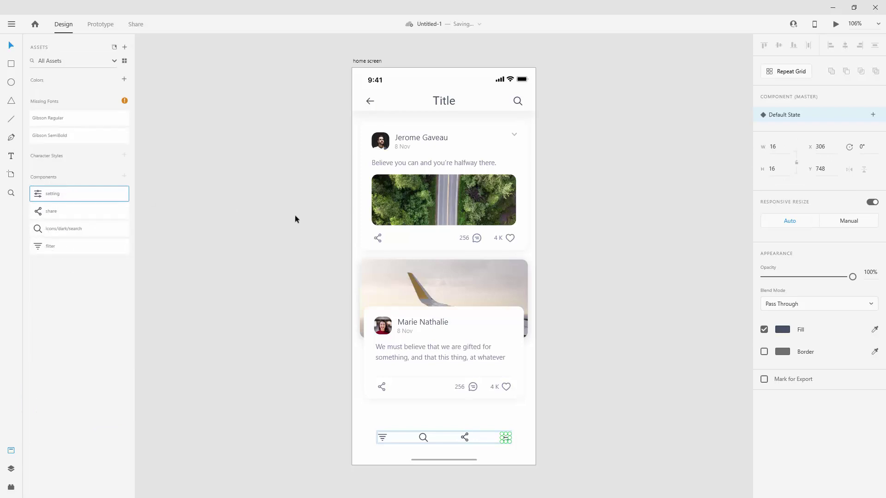
- Add the header's white #FFFFFF fill as a swatch under Colors in document Assets
left_click(398, 103)
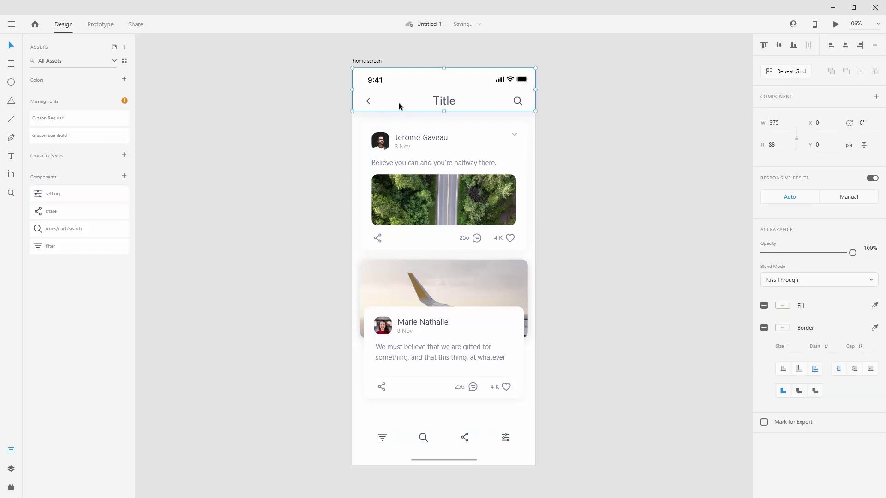
left_click(123, 81)
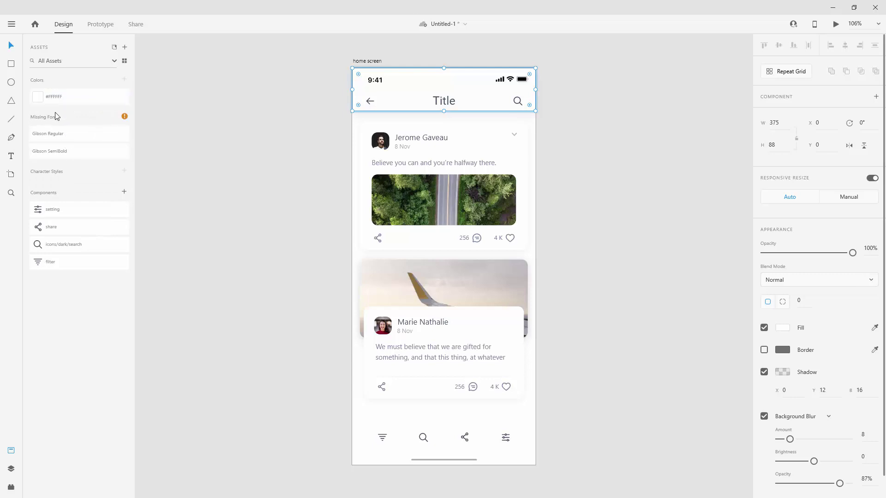
left_click(54, 135)
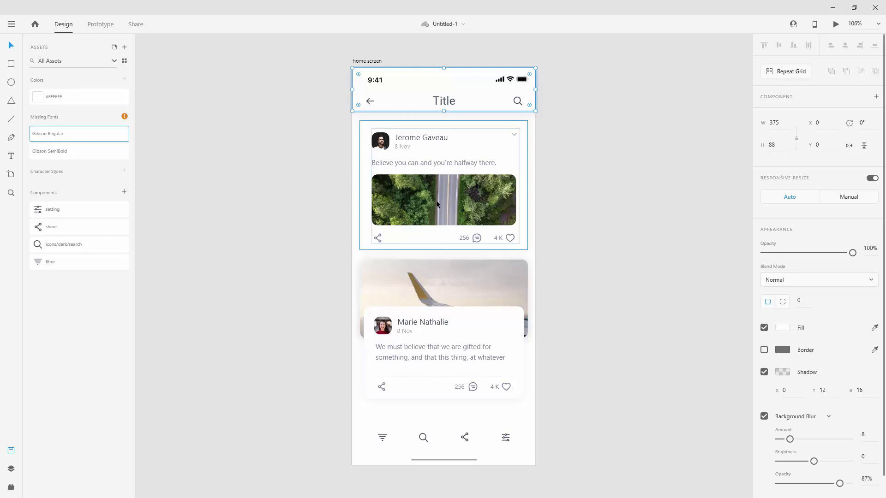
left_click(448, 193)
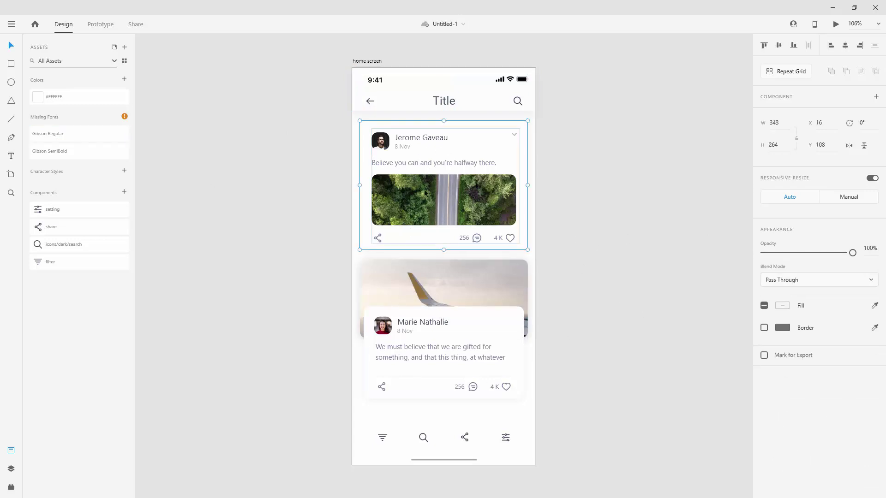
- Select the forest road picture in the first card and set its corner radius to 5
double_click(413, 201)
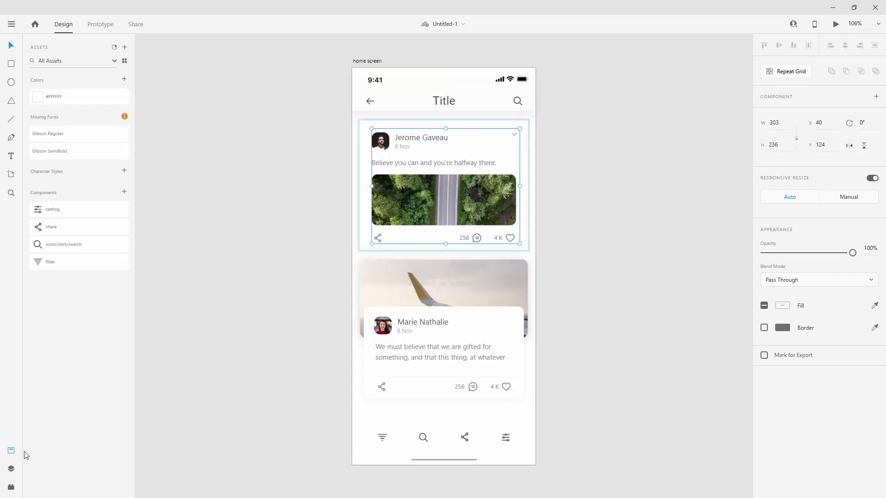
left_click(11, 469)
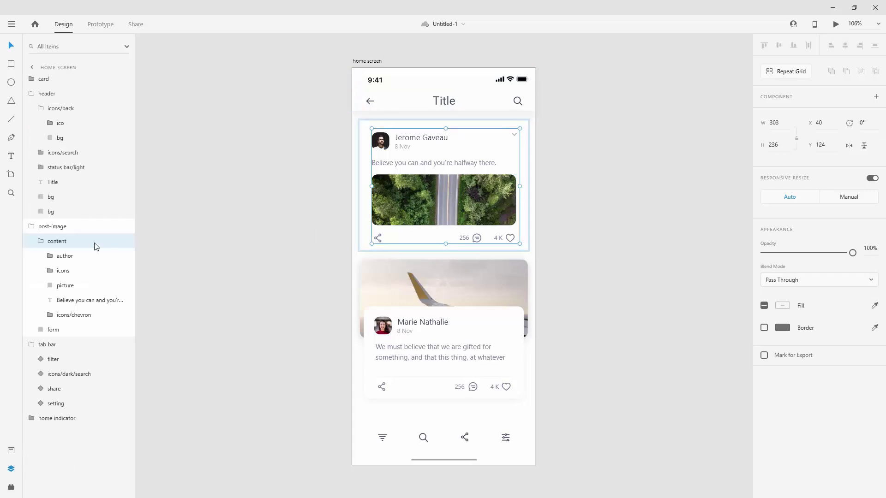
double_click(420, 201)
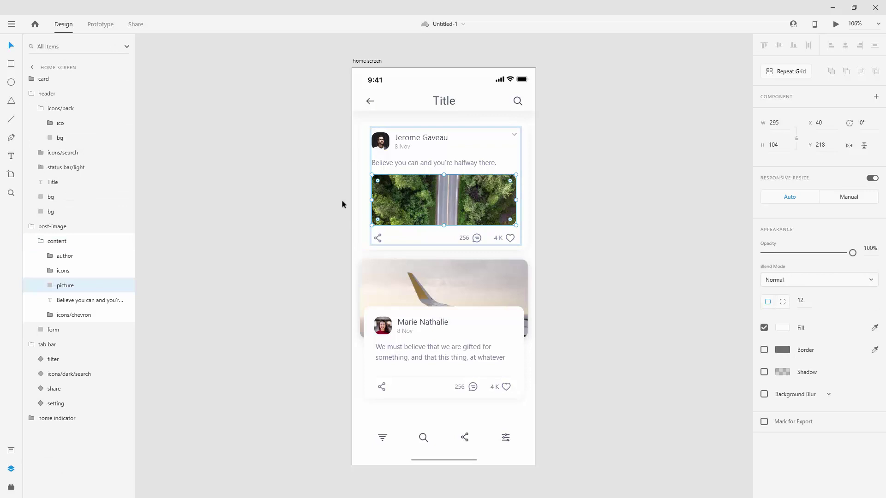
left_click(803, 300)
key("Return")
- Stretch the photo to fill the whole card, move it behind the text and icons, and save
left_click_drag(371, 199, 361, 200)
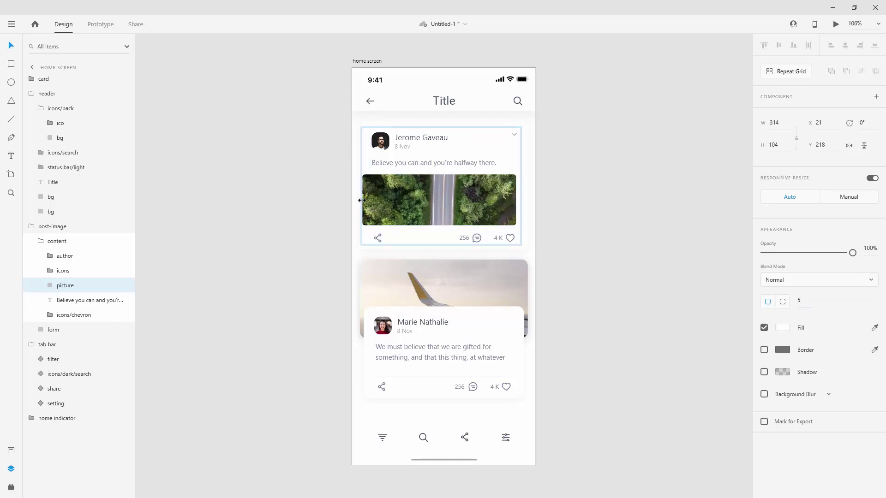
left_click_drag(518, 199, 528, 199)
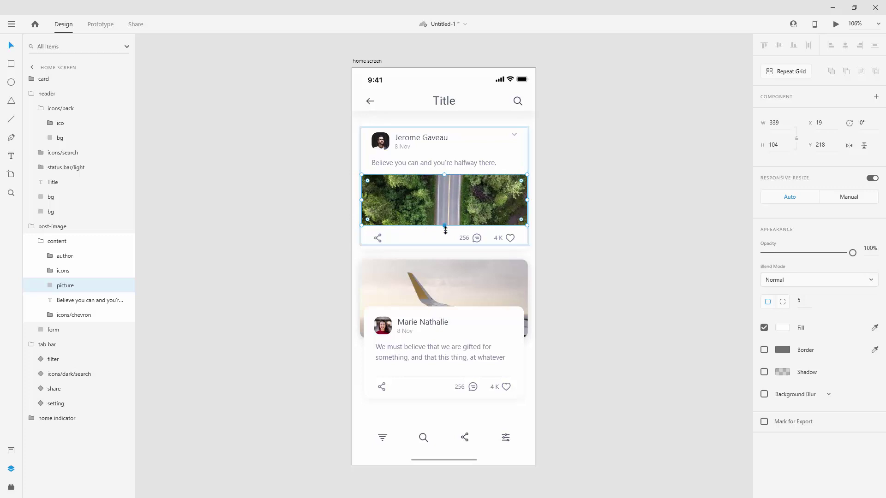
left_click_drag(445, 226, 445, 250)
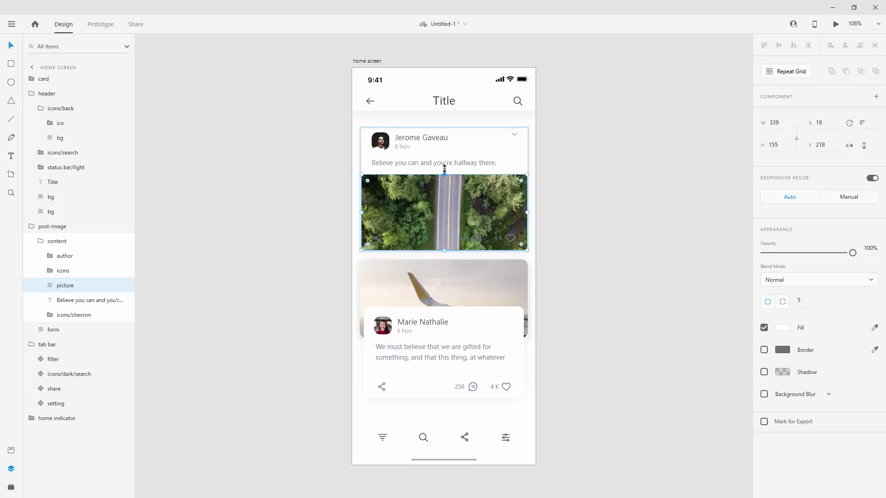
left_click_drag(444, 169, 453, 121)
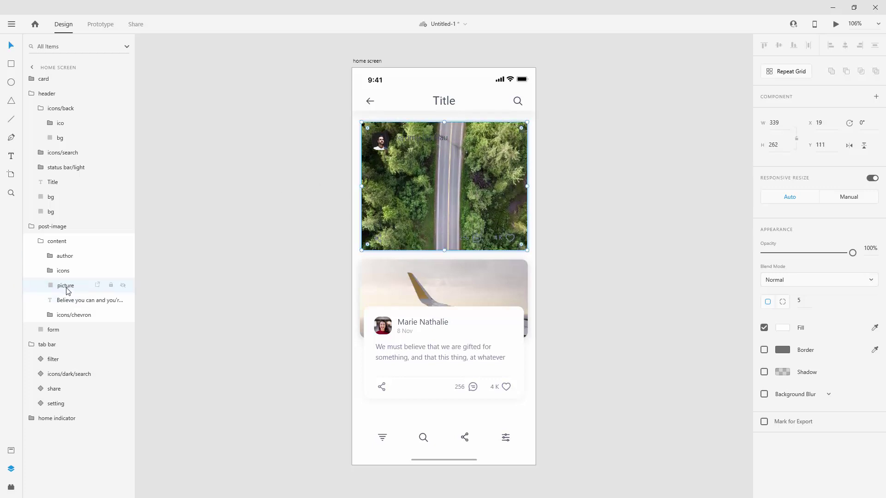
left_click_drag(66, 290, 69, 325)
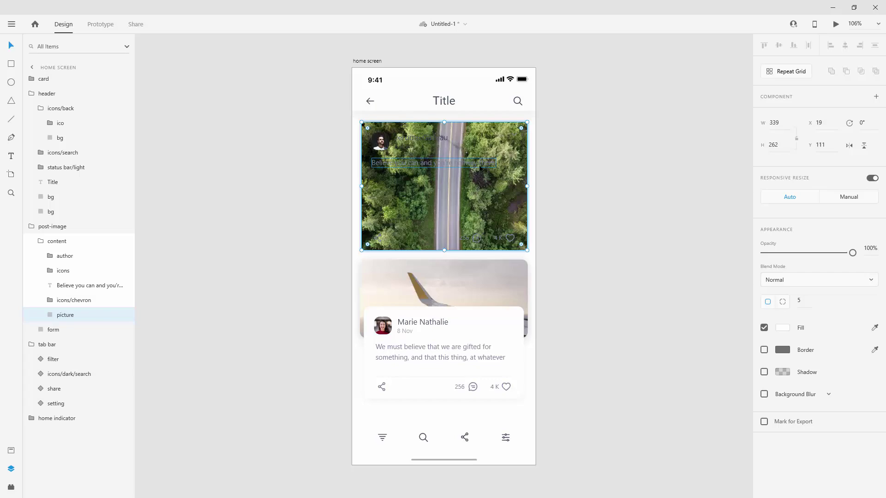
key("ctrl+s")
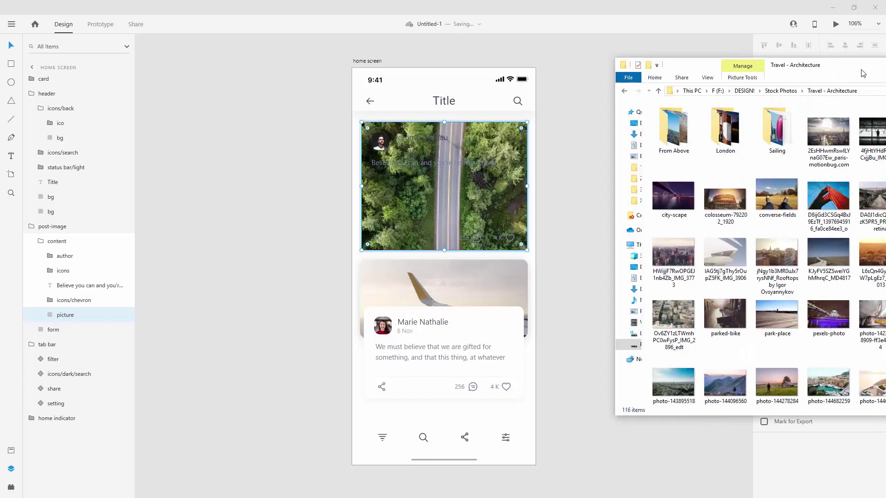
- Drag the night bridge photo from Travel - Architecture onto the first card's picture
left_click_drag(885, 59, 396, 59)
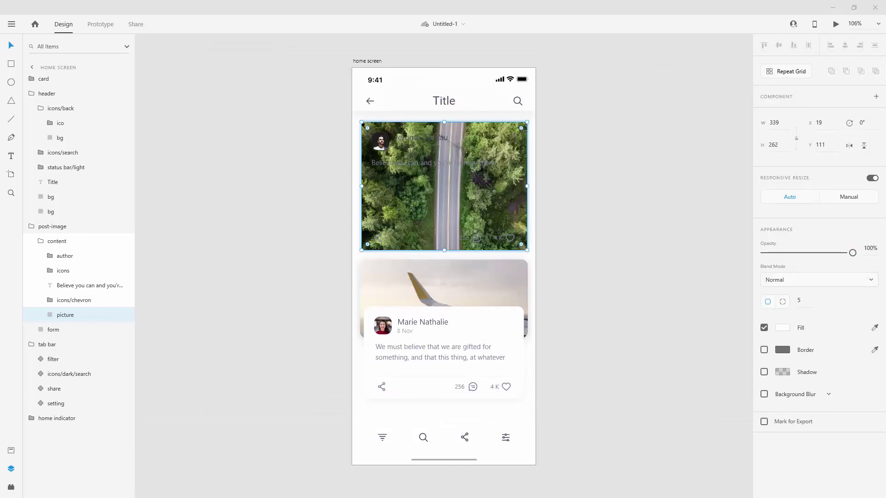
left_click_drag(885, 172, 479, 188)
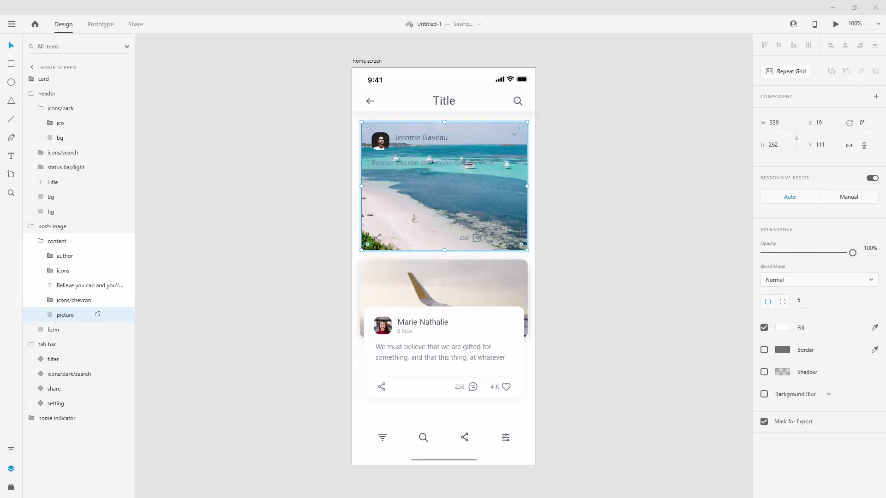
left_click_drag(859, 223, 515, 187)
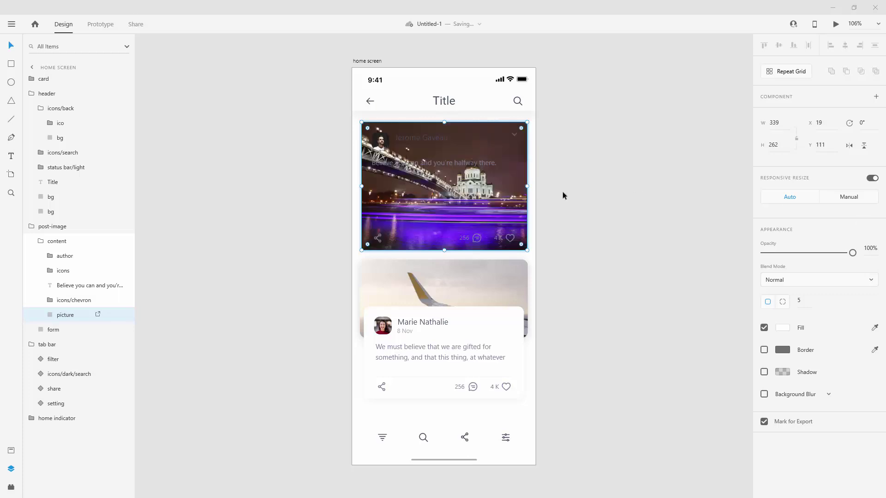
- Make the chevron in the first card's corner white
left_click(59, 300)
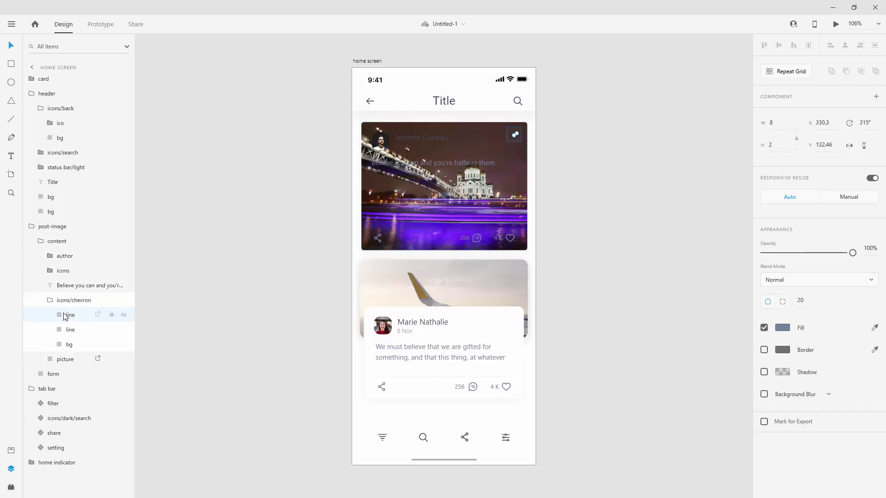
left_click(50, 300)
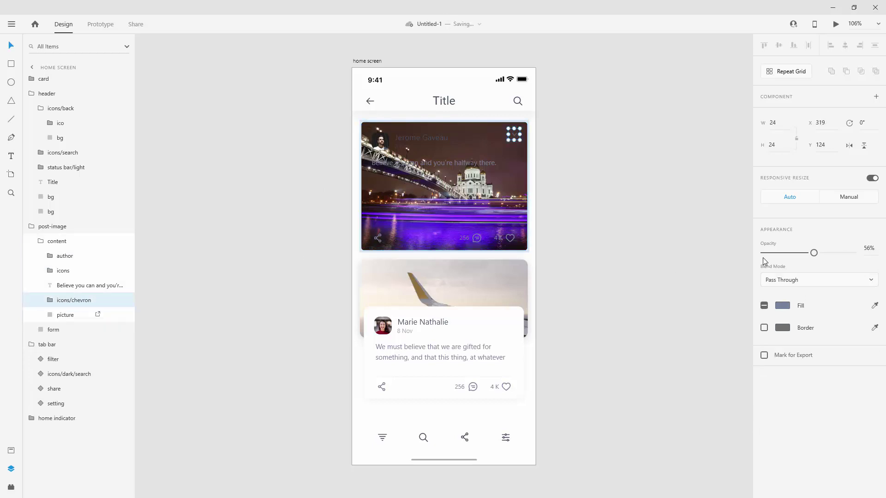
left_click(782, 306)
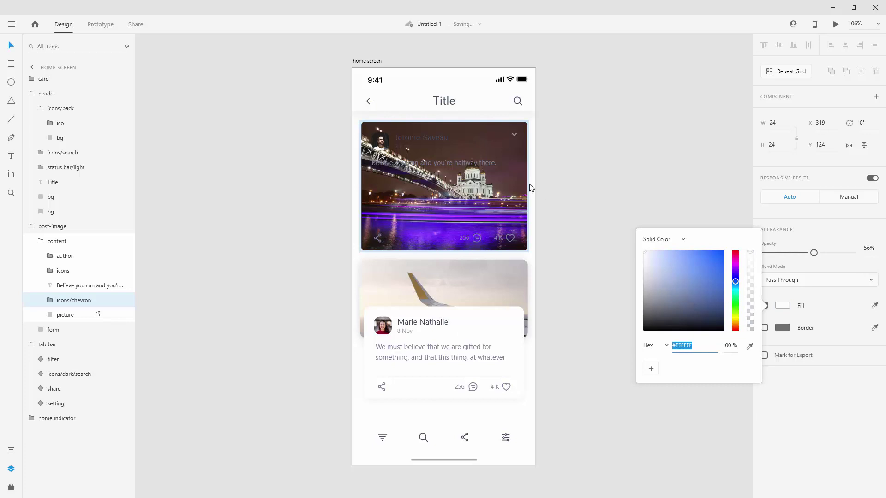
- Turn the first card's author name and 8 Nov date white
left_click(417, 146)
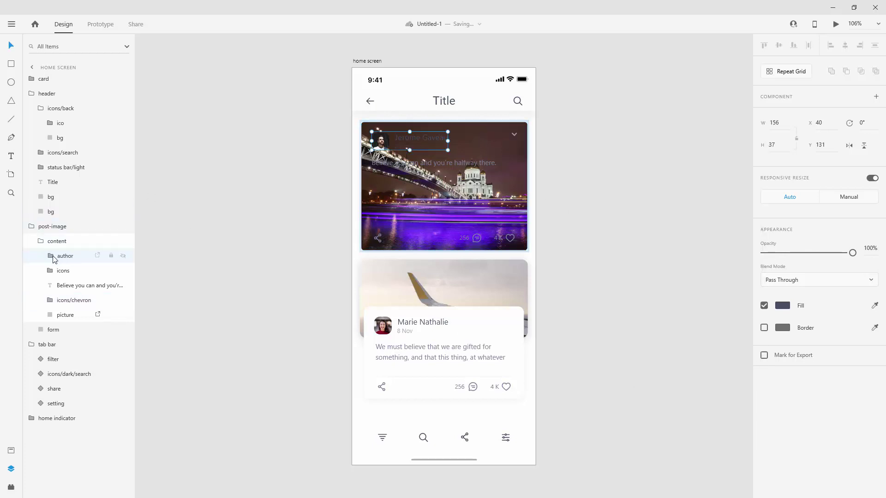
left_click(52, 257)
left_click(73, 270)
left_click(73, 285)
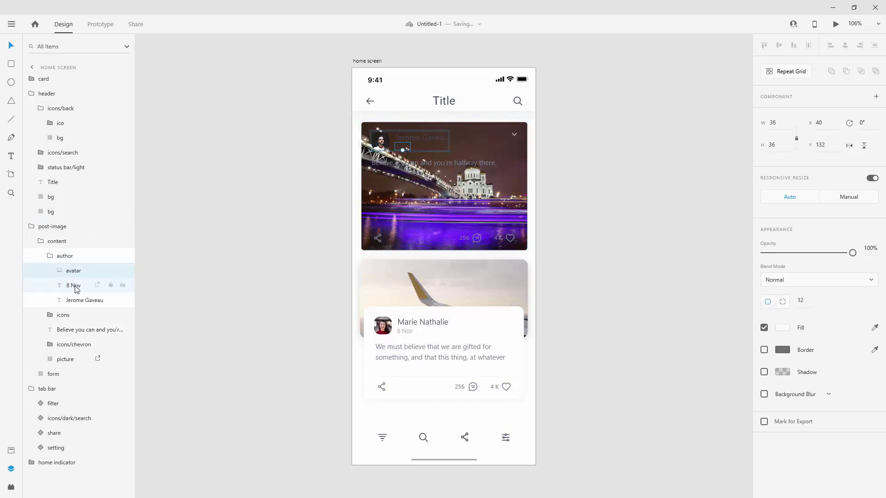
left_click(76, 300, "shift")
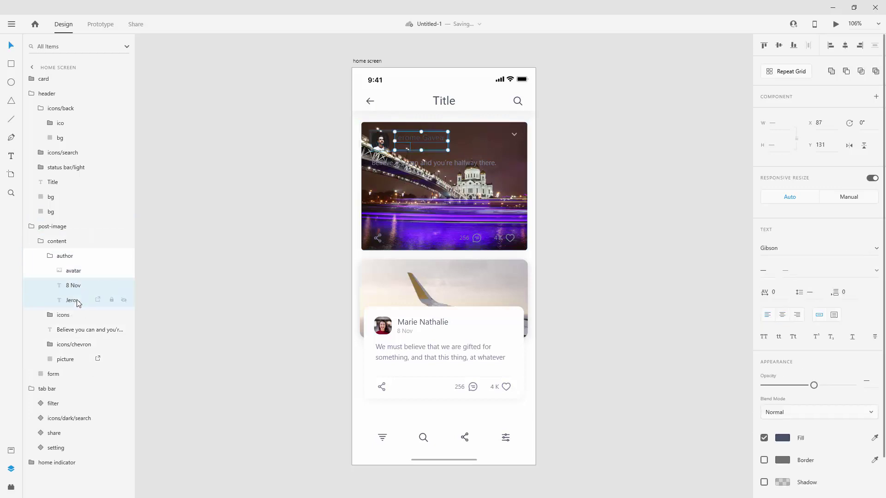
left_click(781, 438)
left_click_drag(684, 387, 644, 366)
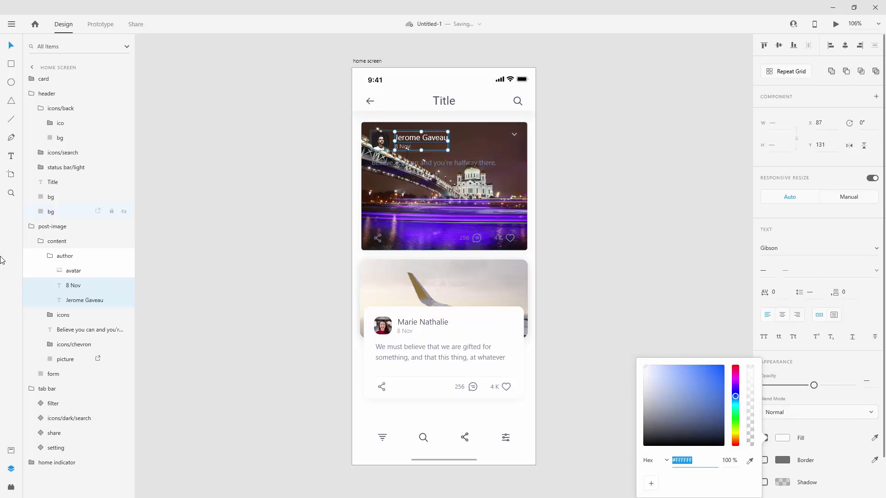
left_click(53, 256)
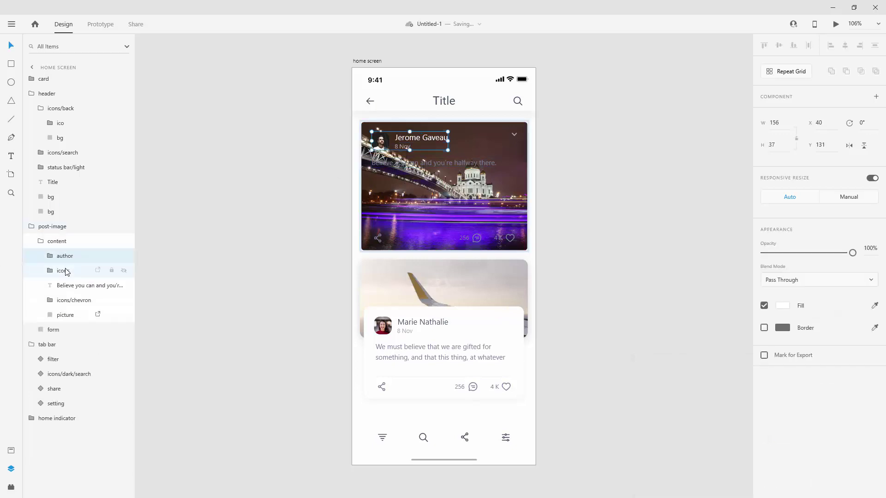
- Set the card's quote text fill to #FFFFFF
left_click(50, 272)
left_click(50, 271)
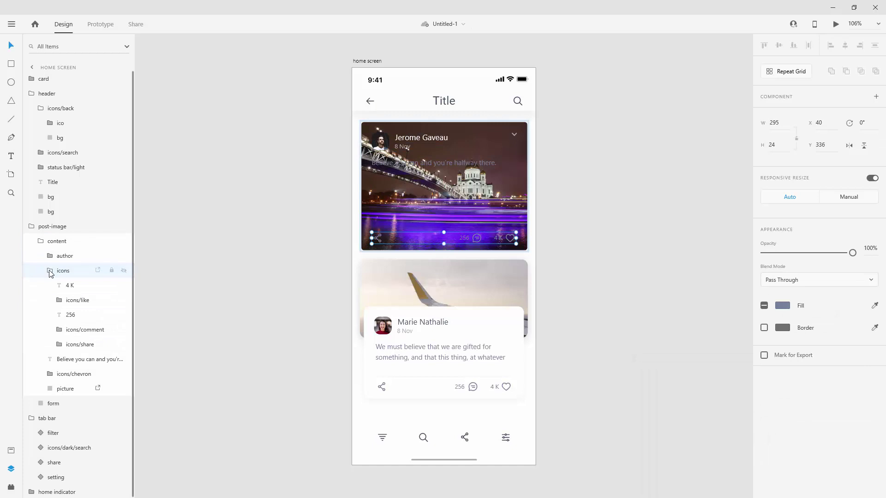
left_click(50, 272)
left_click(61, 287)
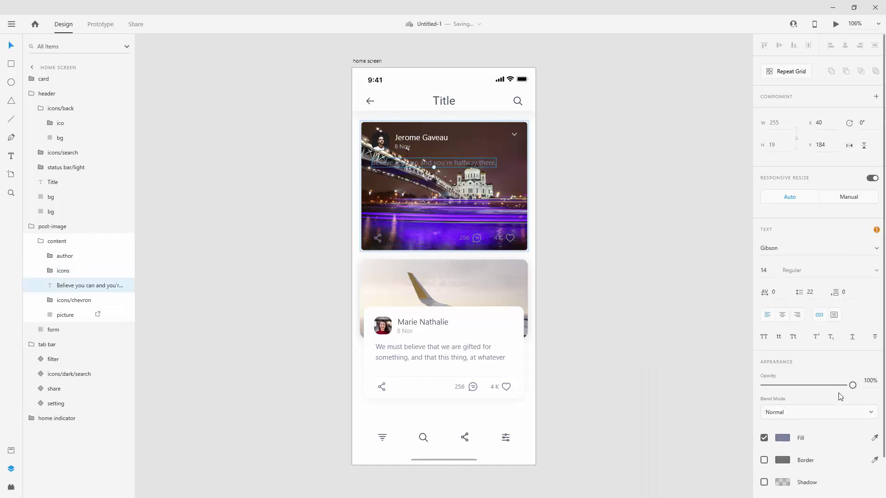
left_click(781, 440)
type("FFFFFF")
key("Return")
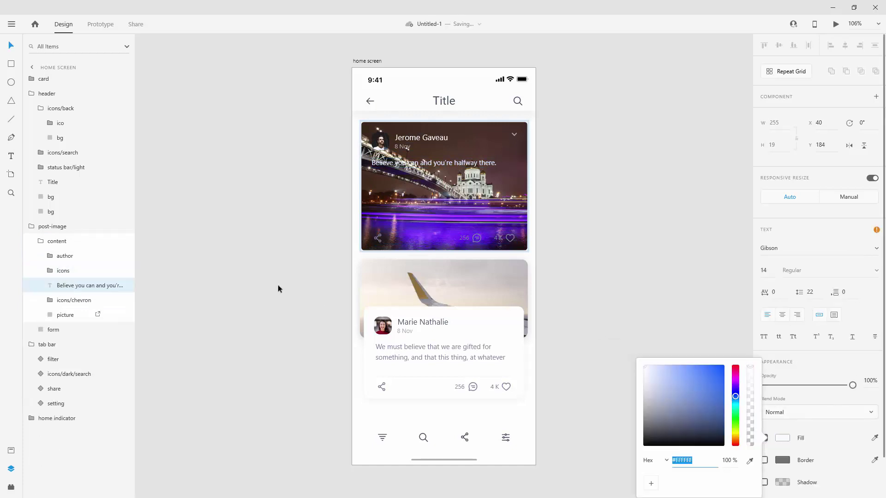
left_click(61, 257)
- Ungroup the card's content group
left_click(56, 242)
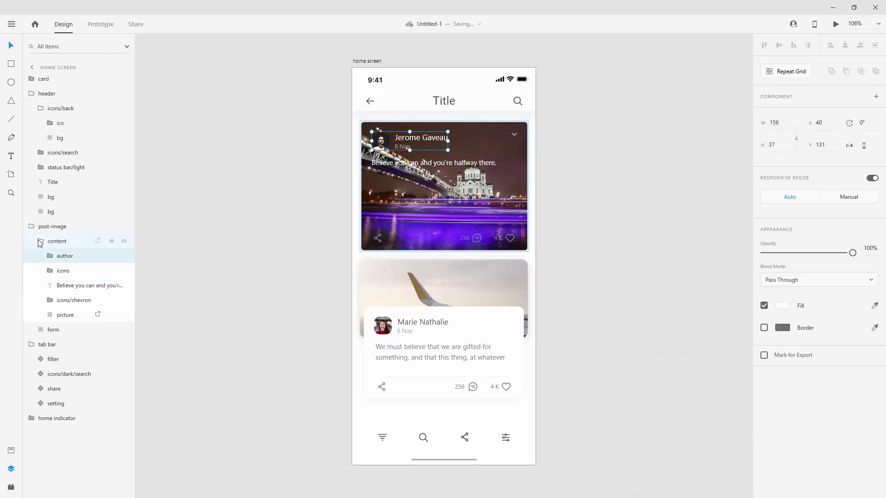
left_click(40, 243)
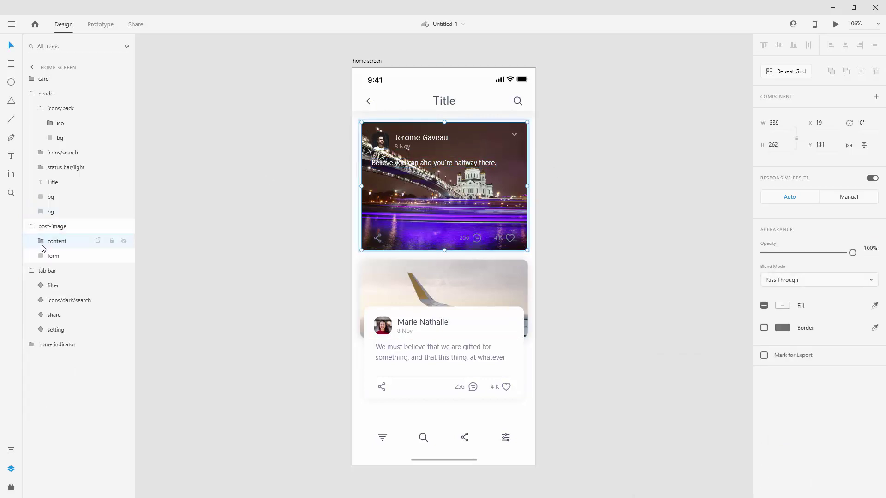
right_click(57, 244)
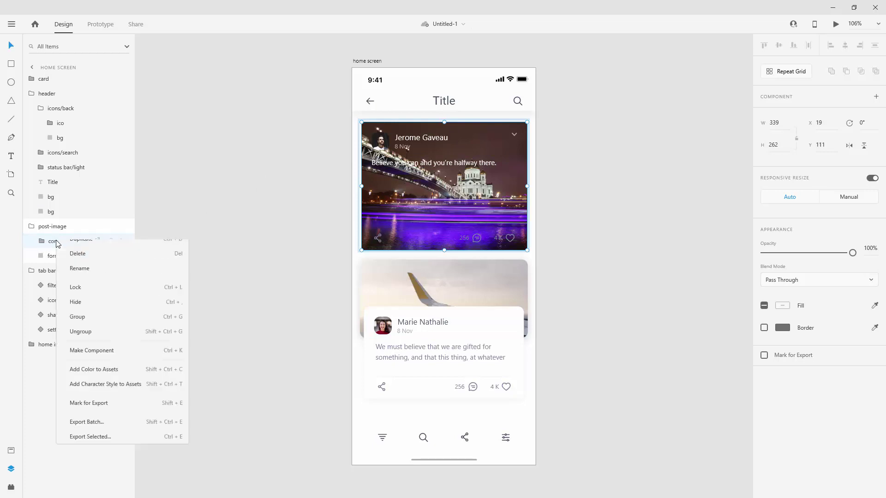
left_click(78, 385)
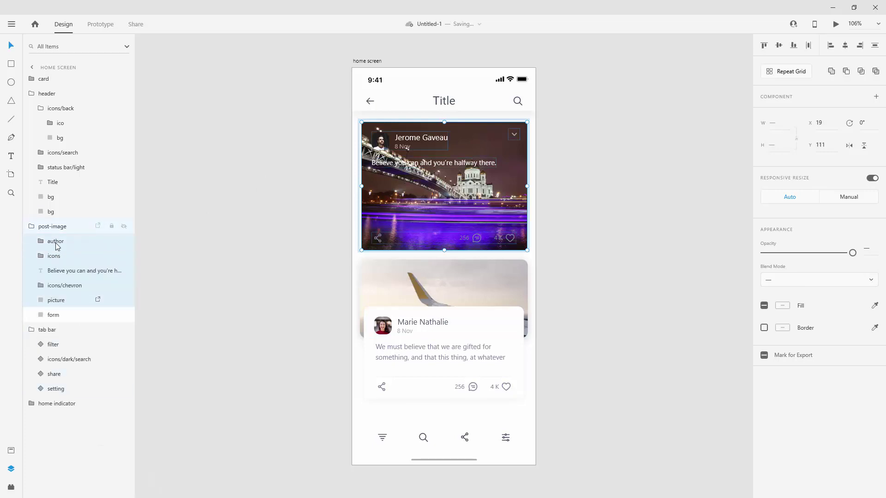
- Make the bottom share, comment and like icons and their counts white
left_click(35, 226)
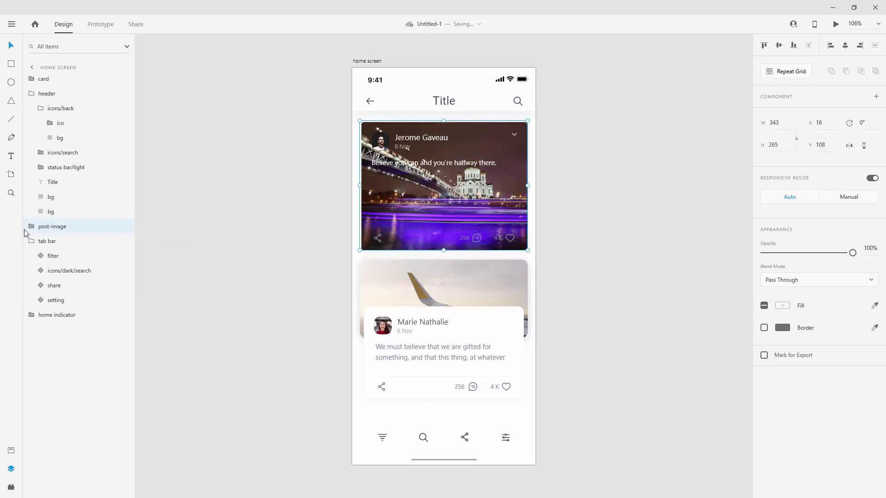
left_click(32, 227)
left_click(65, 256)
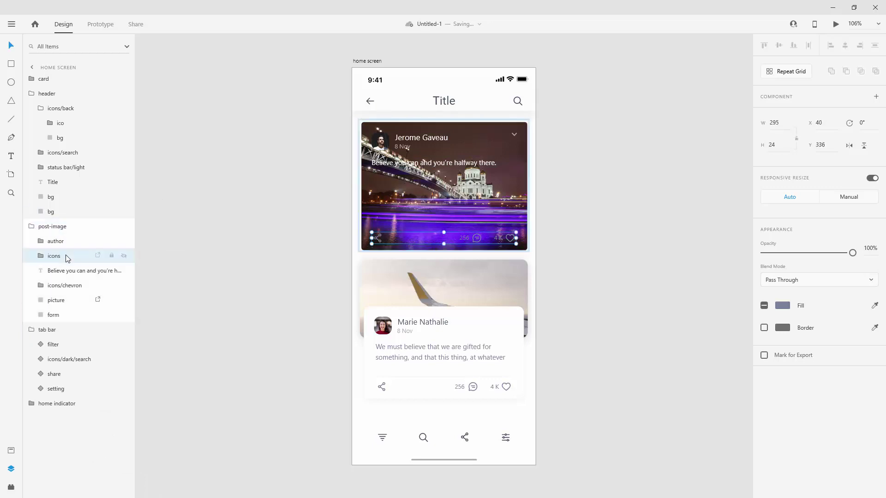
left_click(40, 256)
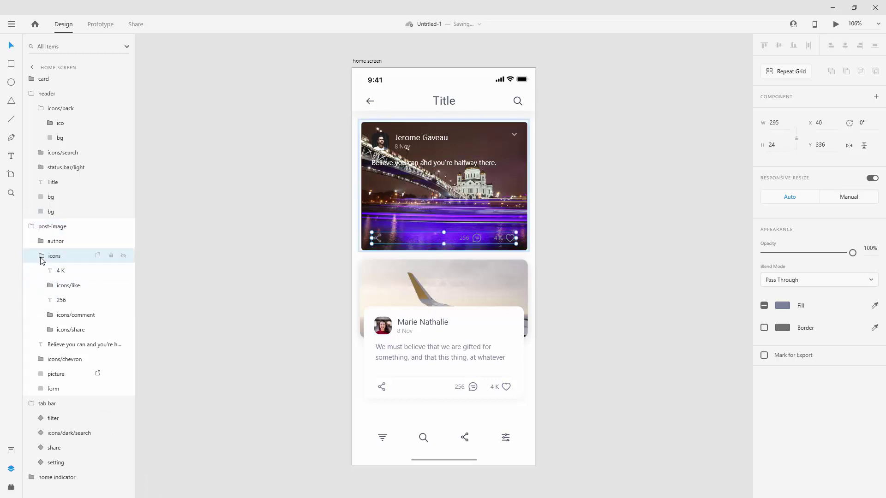
left_click(57, 270)
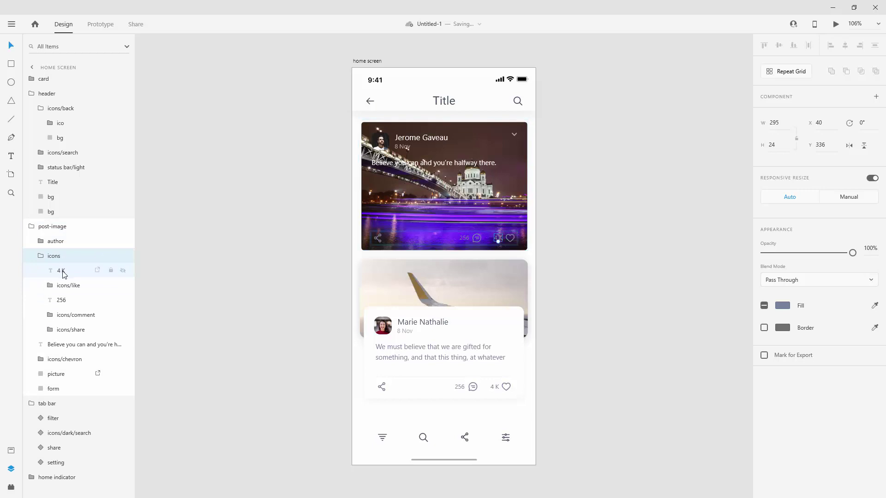
left_click(68, 330, "shift")
left_click(767, 307)
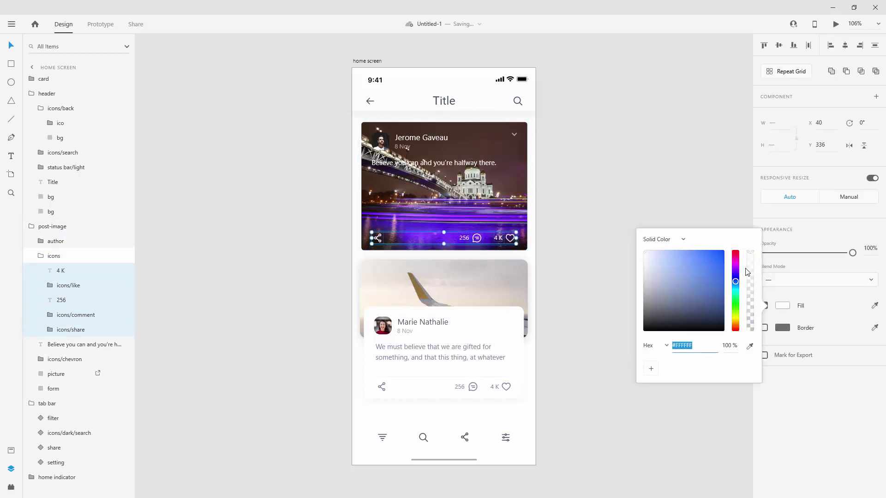
left_click(568, 179)
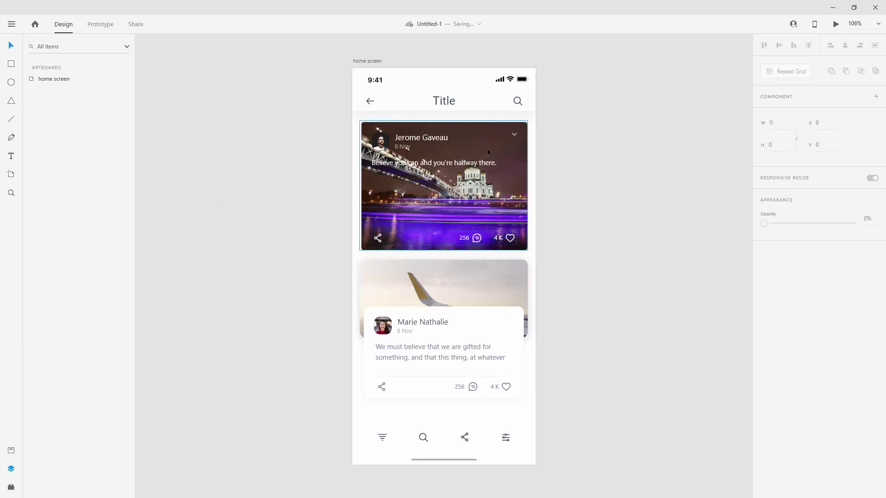
left_click(432, 140)
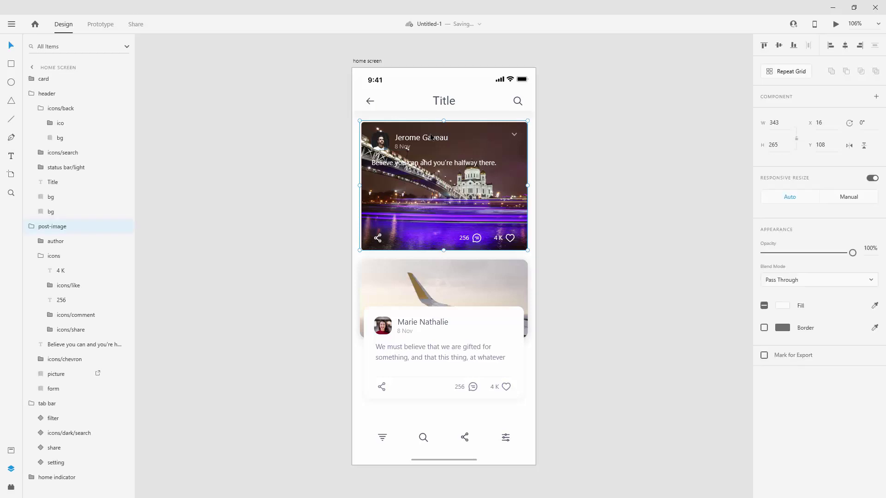
- Switch the 8 Nov date, author name, 4 K and 256 counts from Gibson to Roboto
double_click(437, 101)
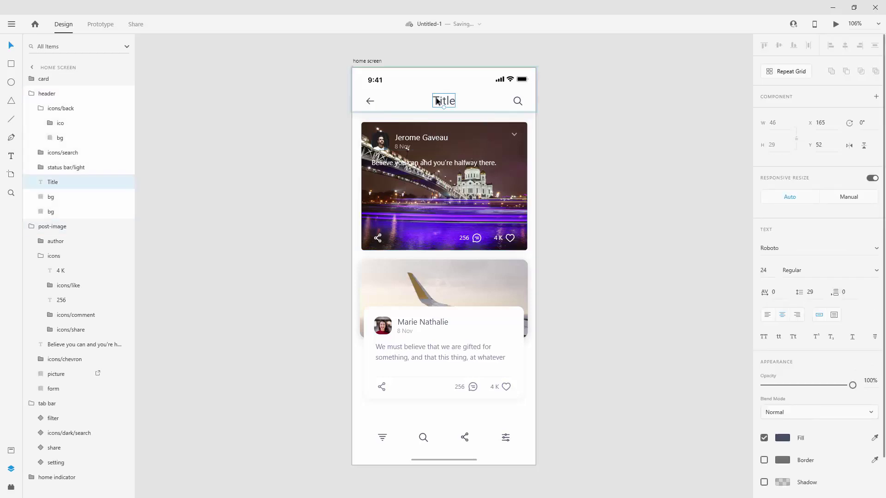
left_click(435, 143)
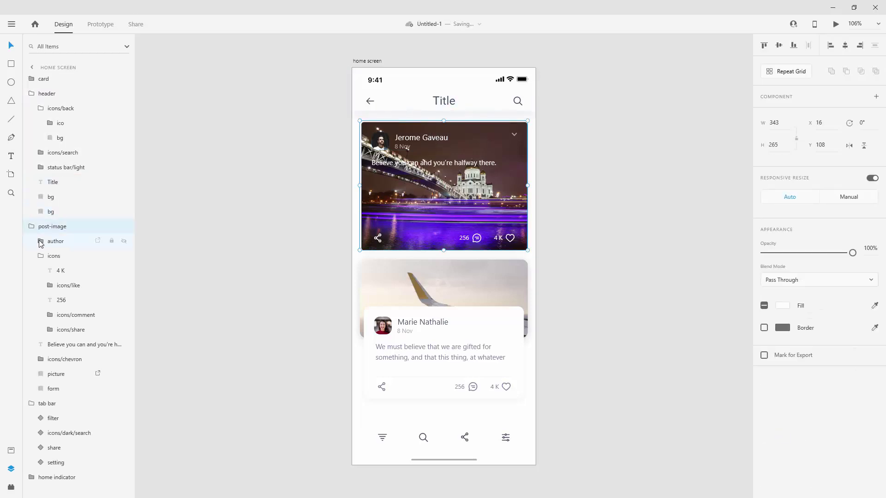
left_click(41, 240)
left_click(65, 271)
left_click(74, 285, "ctrl")
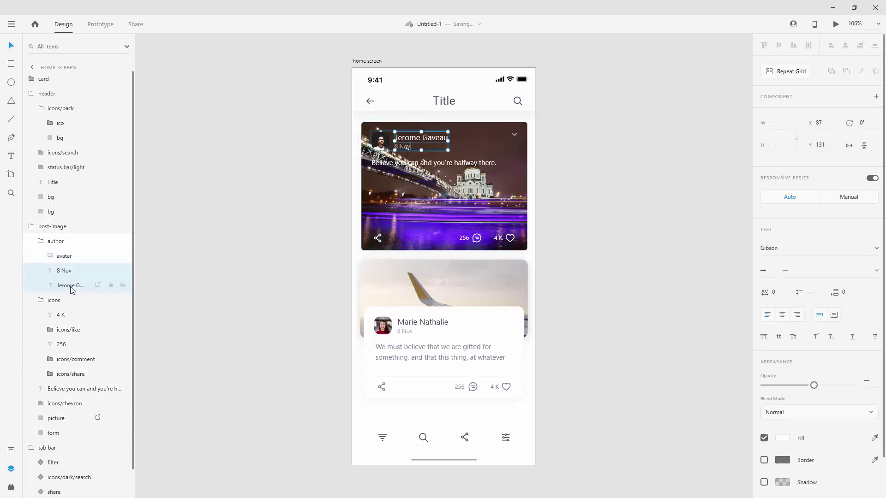
left_click(65, 315, "ctrl")
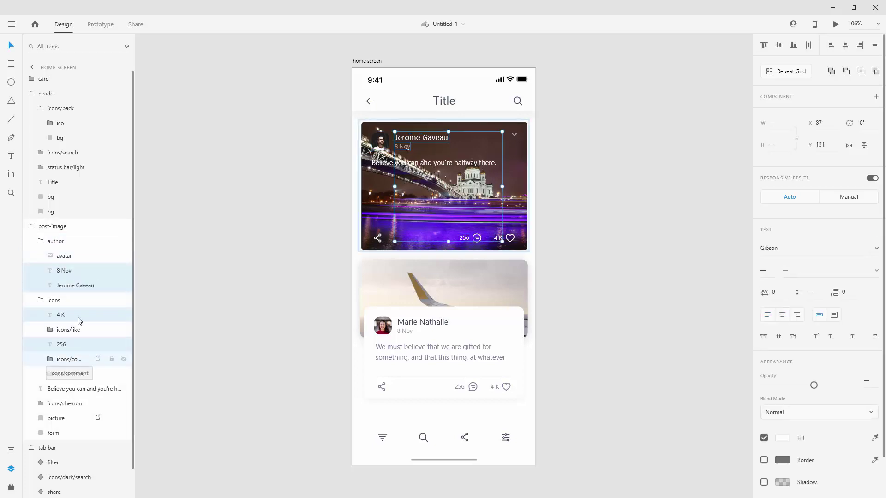
left_click(70, 345, "ctrl")
left_click(804, 251)
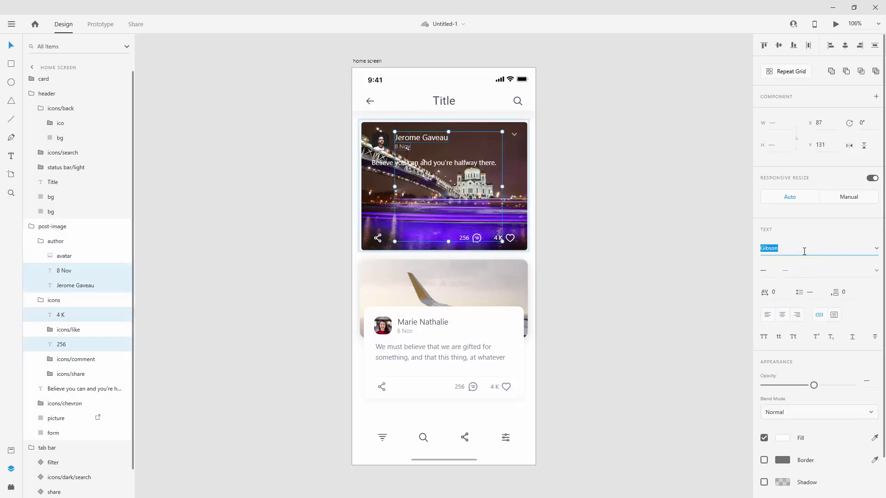
type("Roboto")
key("Return")
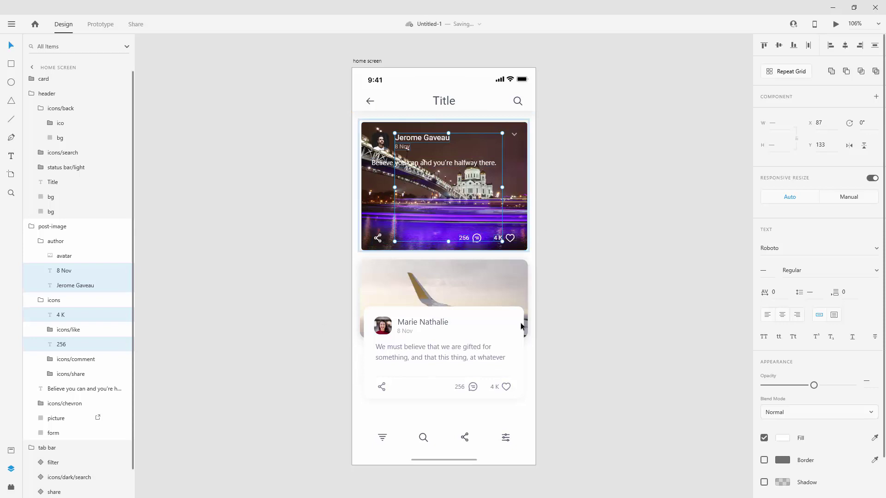
- Give the second card's background a dark navy #182130 fill
left_click(502, 313)
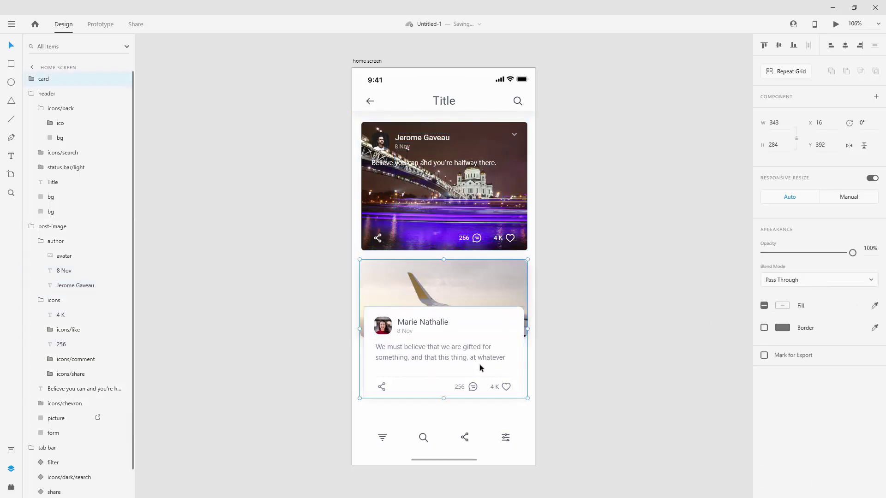
double_click(484, 320)
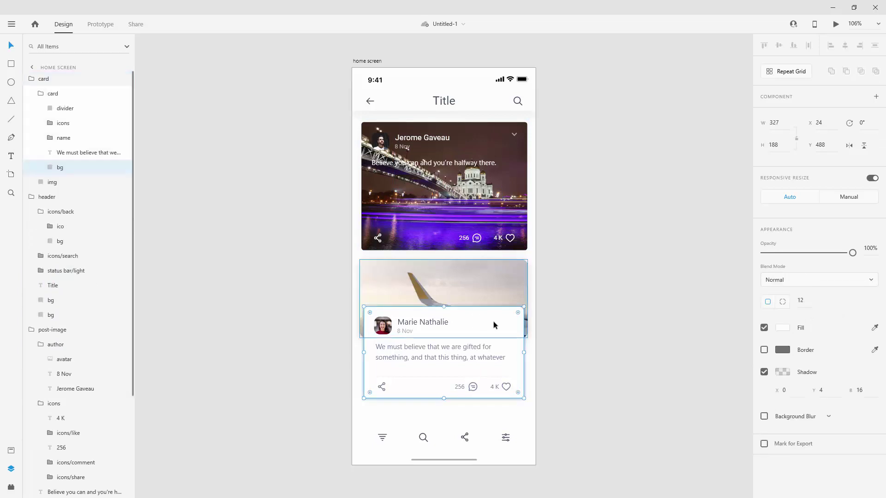
left_click(783, 328)
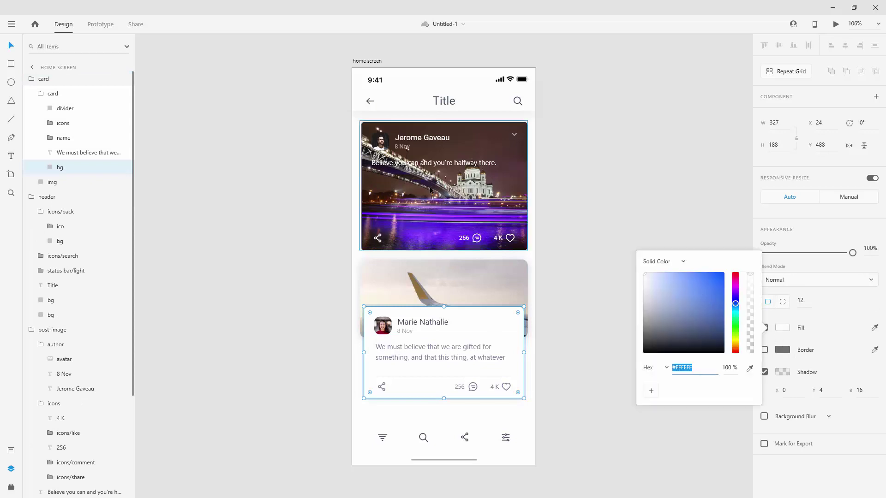
mouse_move(662, 286)
left_mouse_down()
mouse_move(643, 284)
mouse_move(611, 345)
mouse_move(680, 341)
left_mouse_up()
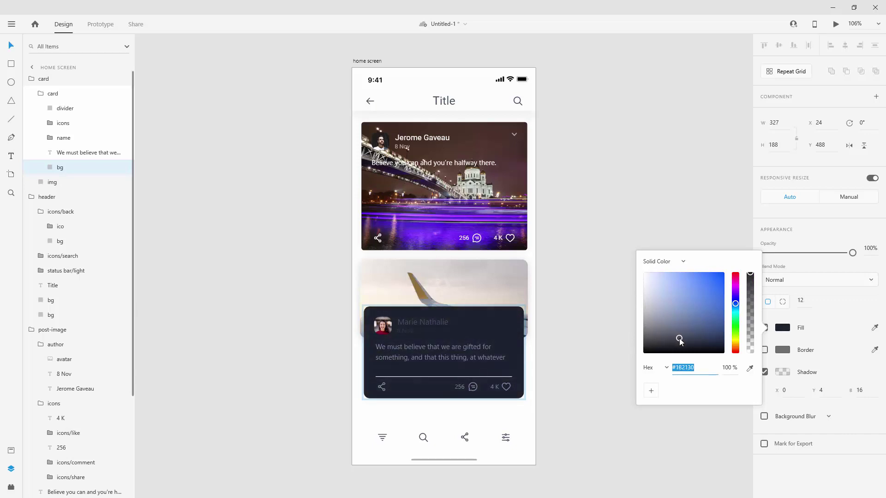
left_click(426, 325)
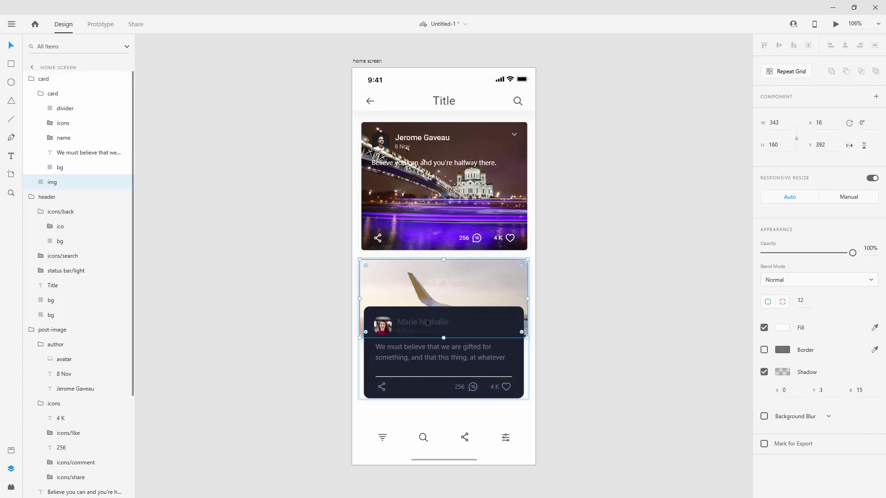
- Turn the second card's author name and 8 Nov date white
double_click(424, 323)
left_click(76, 168, "shift")
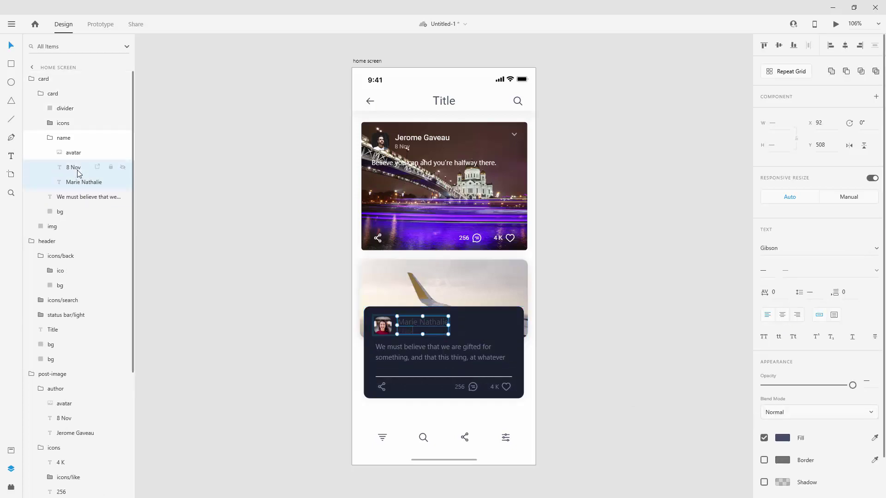
left_click(782, 437)
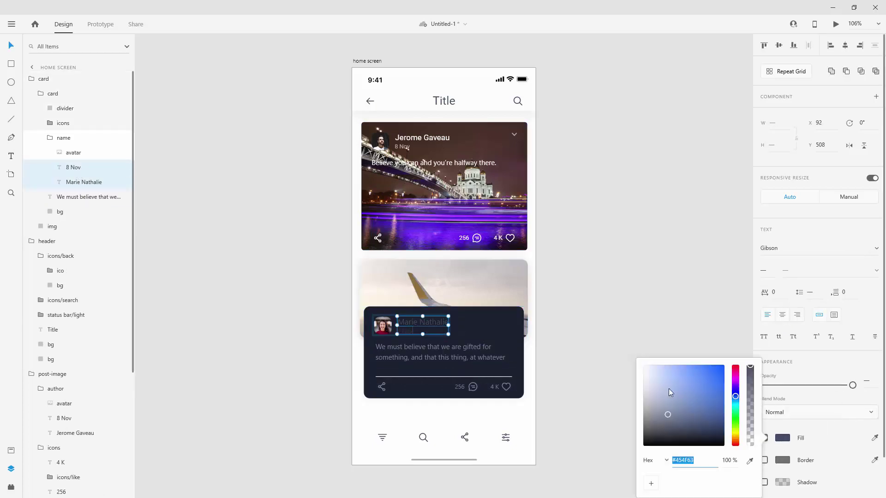
left_click_drag(668, 388, 644, 366)
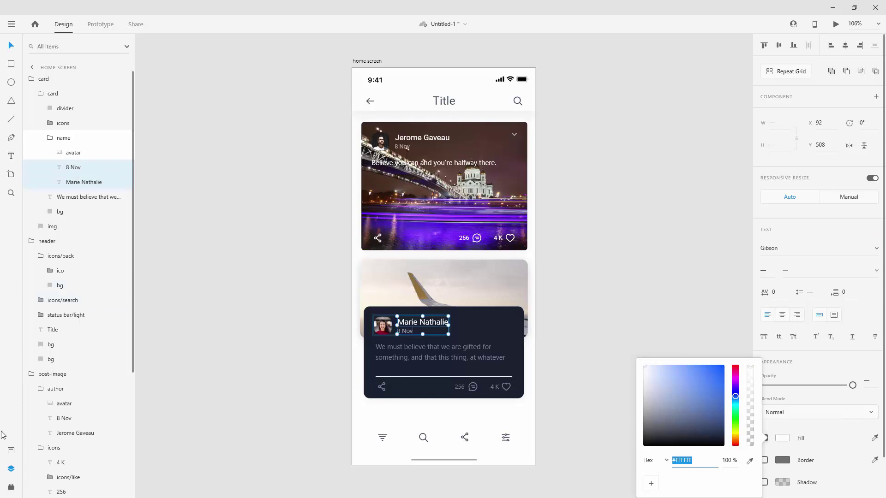
left_click(11, 451)
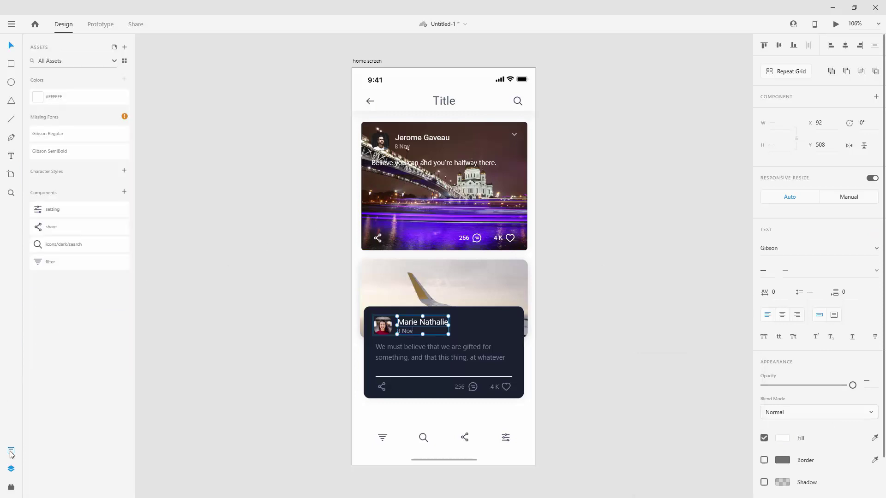
- Check the saved #FFFFFF swatch in Assets colours, then clear the artboard selection
left_click(44, 98)
left_click(623, 275)
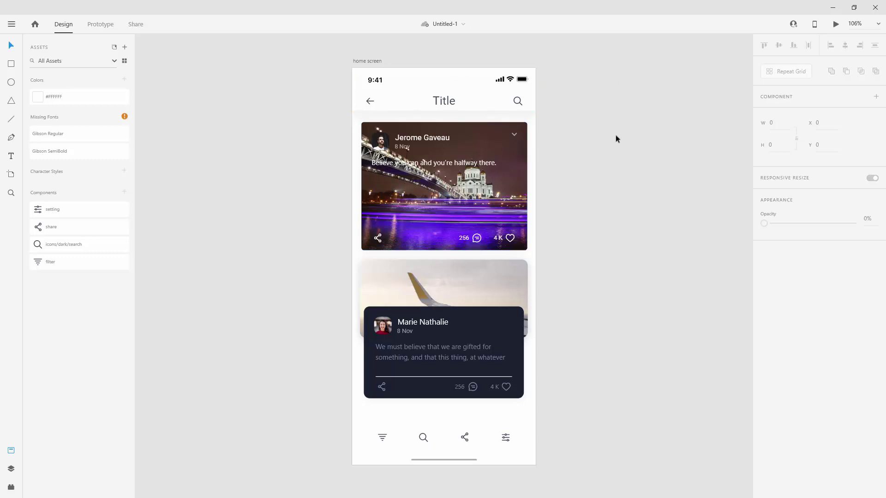
- Toggle the header's shadow and background blur off and back on
left_click(467, 100)
left_click(11, 468)
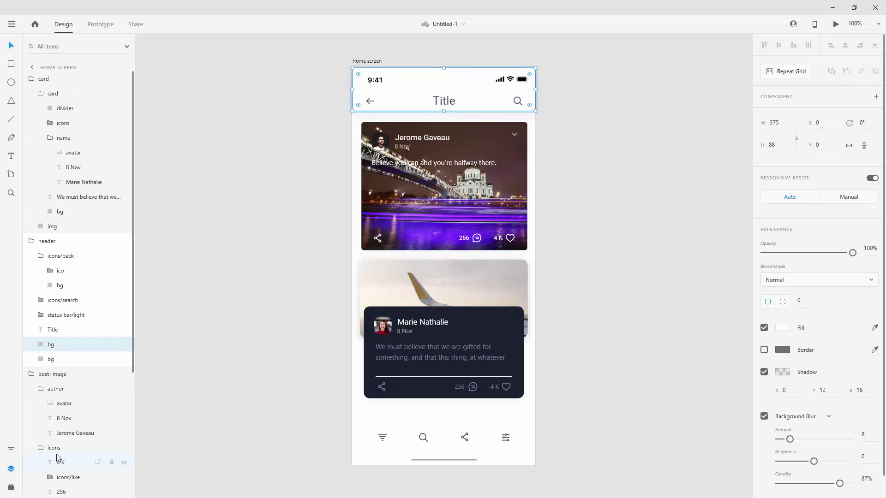
scroll(811, 377, "down", 1)
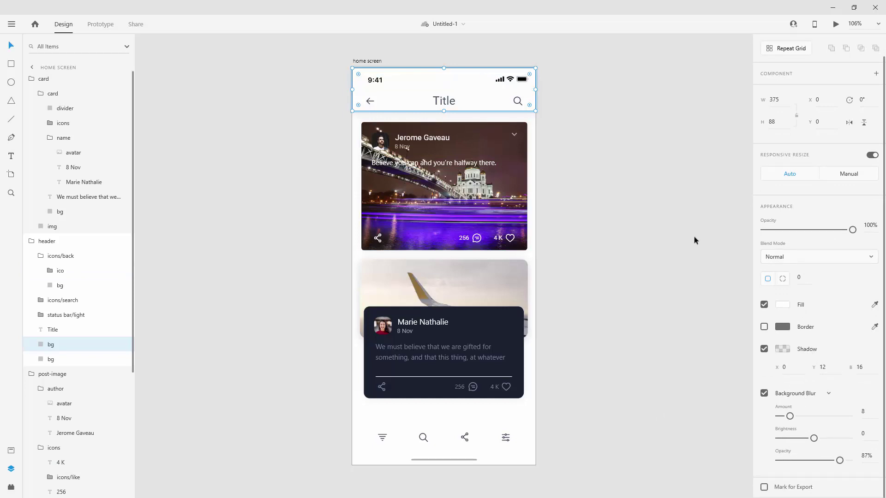
left_click(764, 349)
left_click(764, 395)
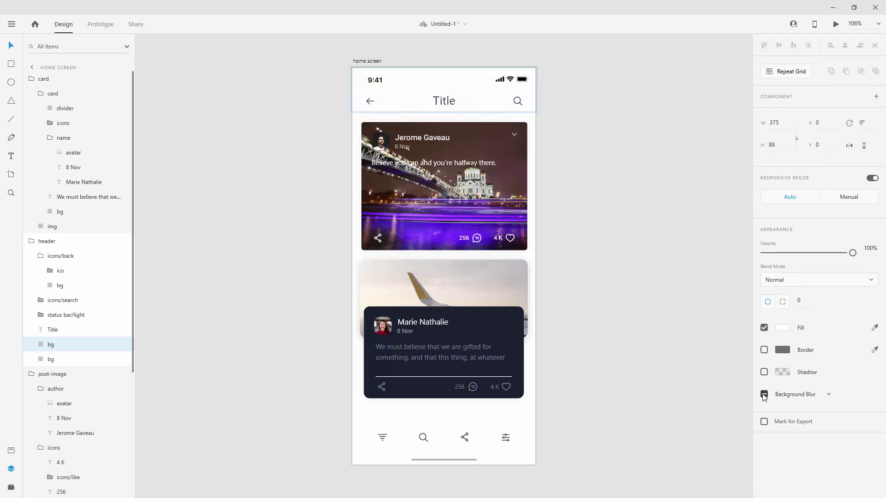
left_click(763, 395)
left_click(764, 371)
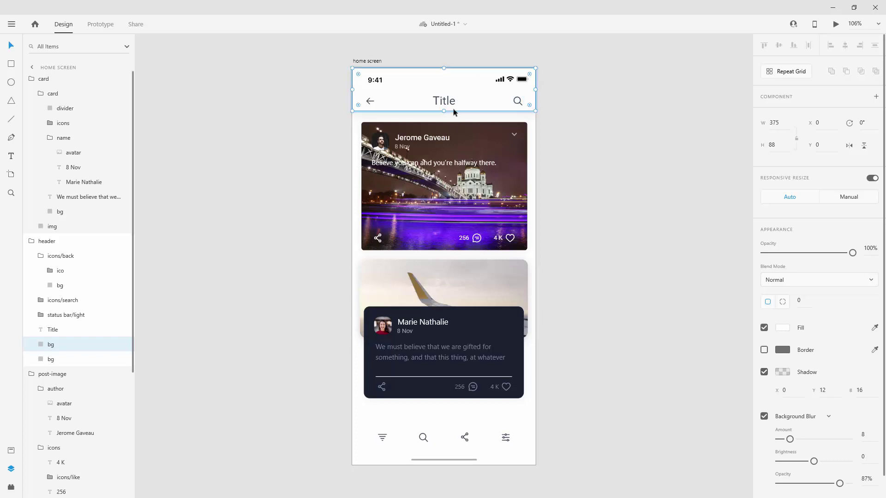
- Copy the header's background layer
left_click(471, 90)
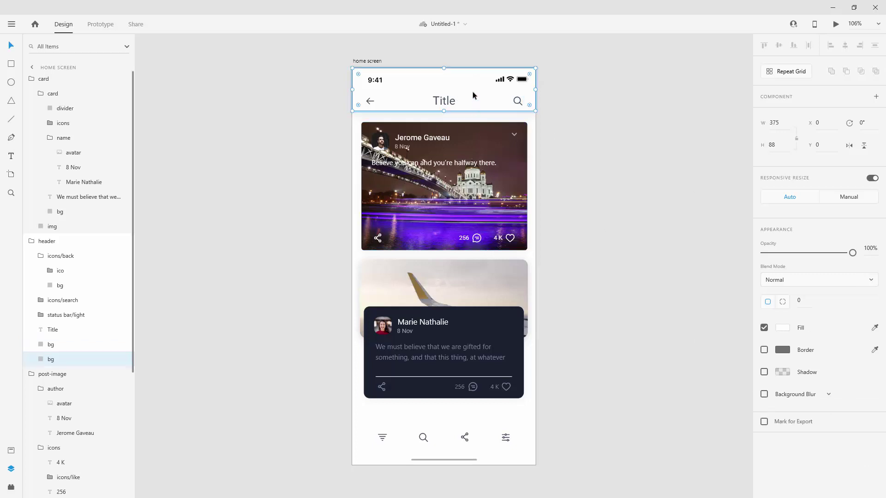
right_click(472, 91)
left_click(509, 153)
- Paste the header's appearance onto the second card's background
left_click(487, 324)
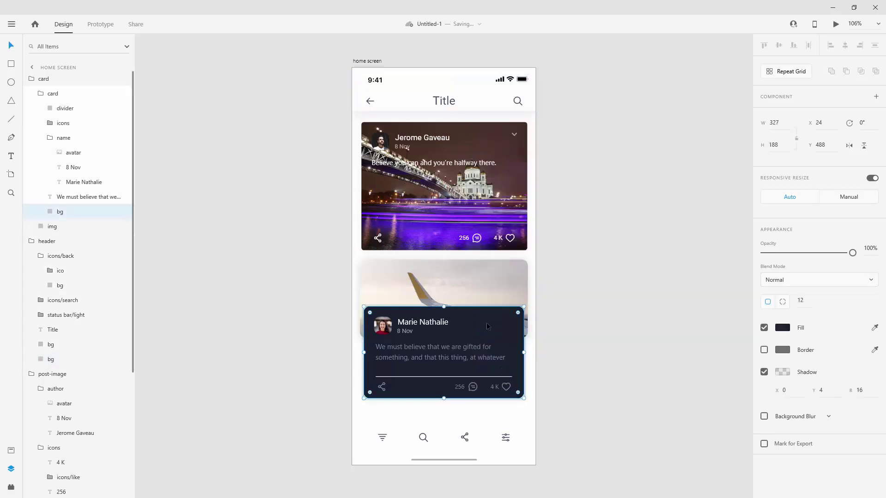
right_click(480, 322)
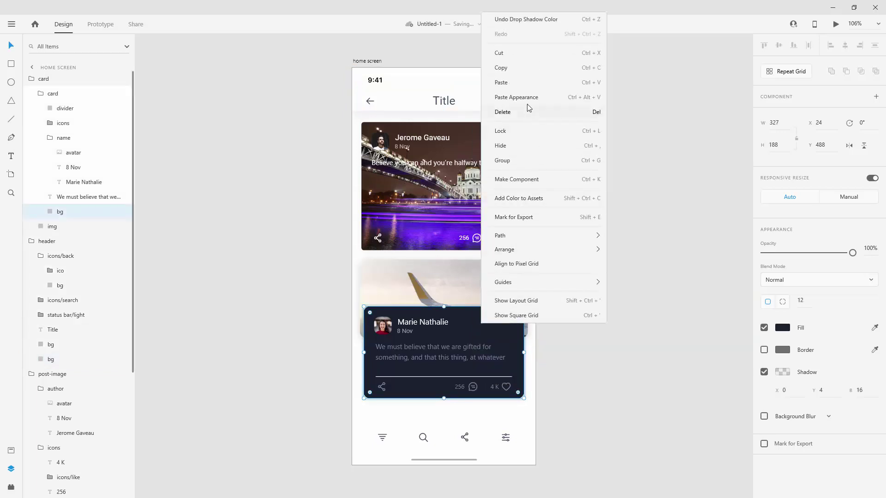
left_click(528, 99)
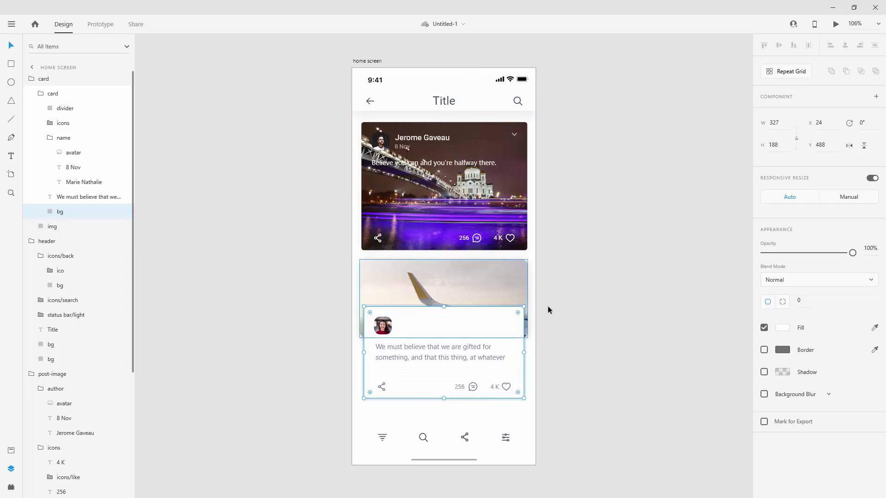
- Recolour the card background to #2D333E and save that colour to Assets
left_click(782, 327)
left_click(644, 338)
left_click_drag(636, 342, 666, 333)
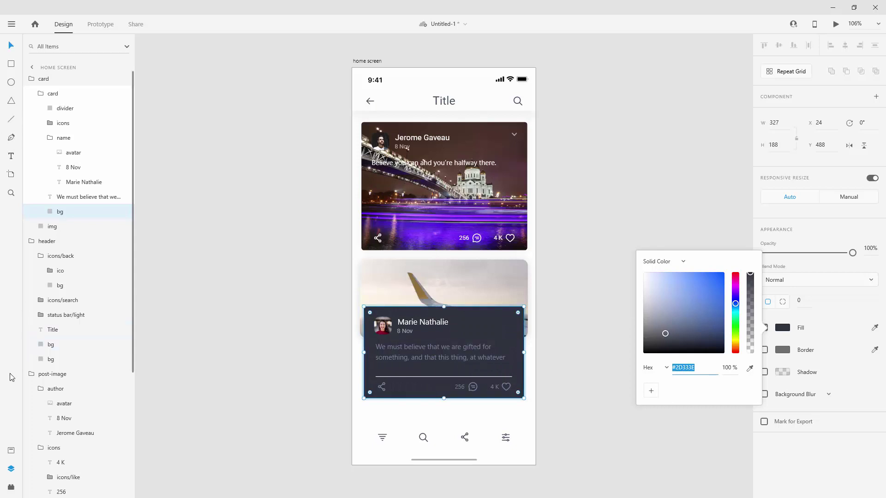
left_click(11, 451)
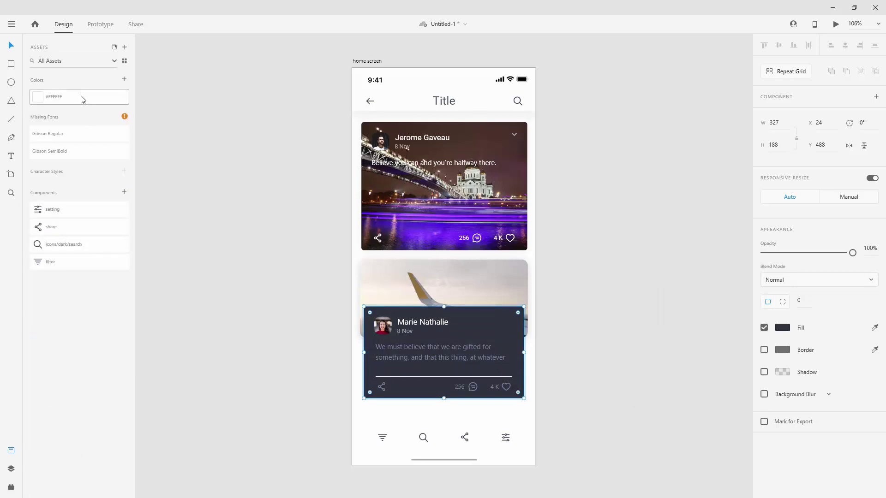
left_click(124, 80)
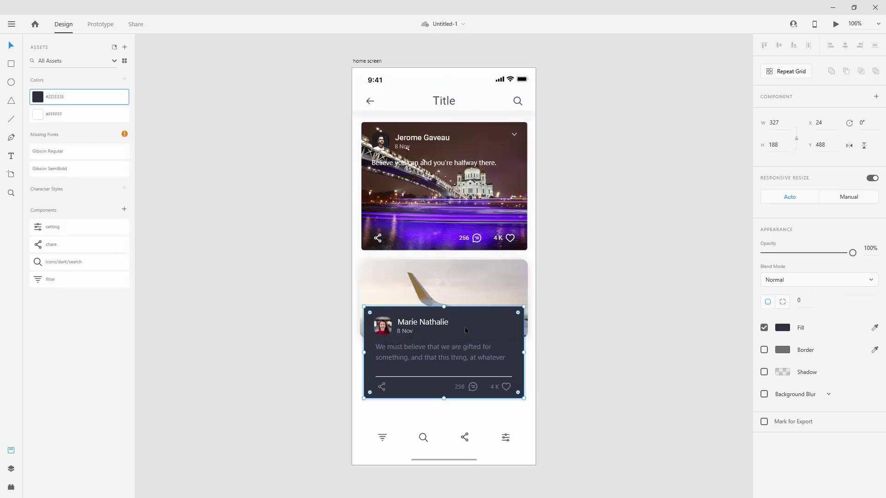
- Set the card background's corner radius to 10 and deselect it
left_click(798, 300)
type("10")
key("Return")
left_click(578, 251)
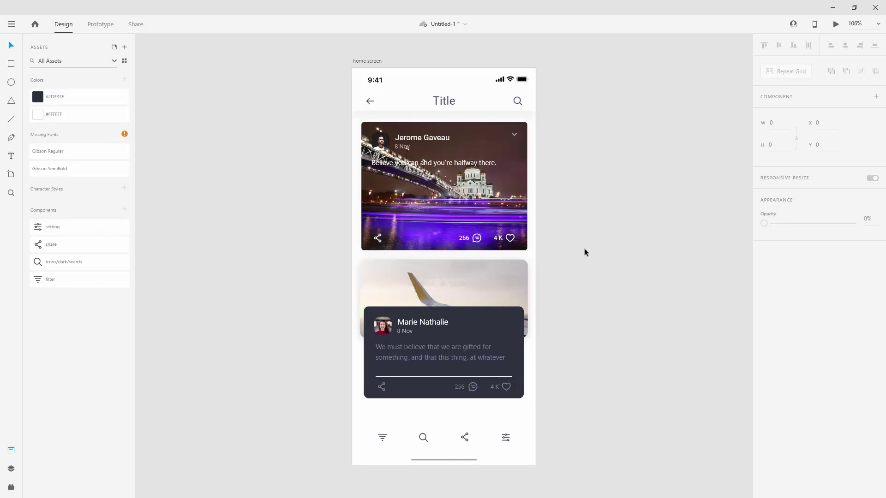
- Save the document with Ctrl+S, then select the first card's author name text
key("ctrl+s")
double_click(437, 141)
left_click(437, 140)
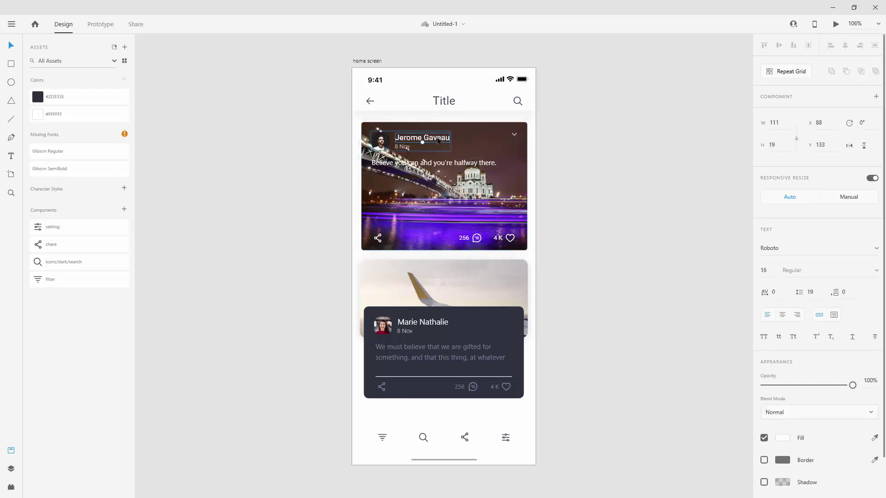